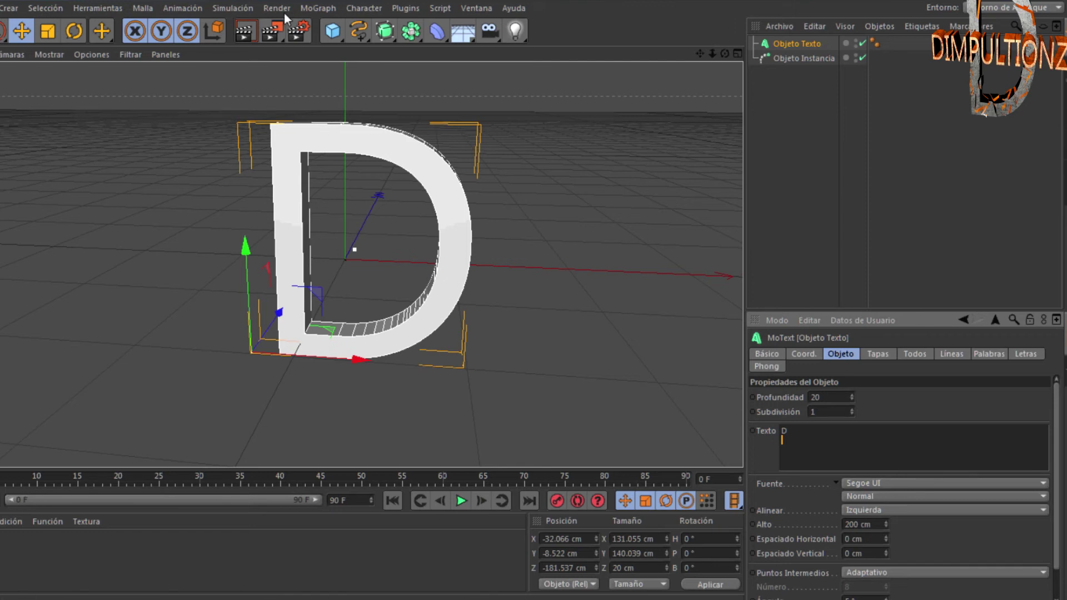
- Delete the Objeto Instancia object from the scene
click(322, 7)
click(324, 7)
click(804, 55)
key(Delete)
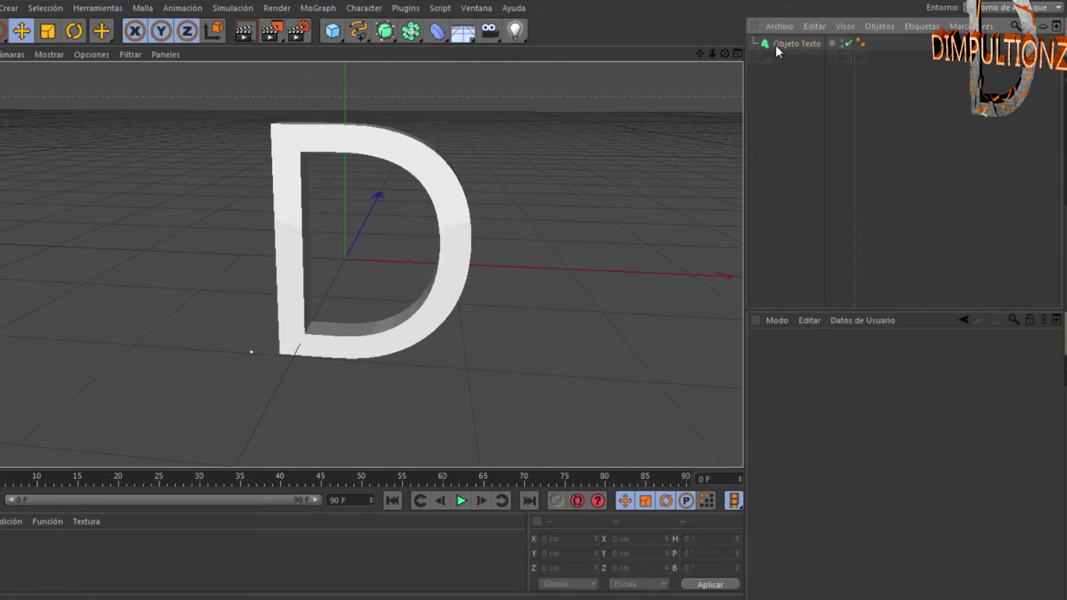
- Break the D text object into 200 pieces with the Xbreaker 1.71 R.12 script
click(777, 50)
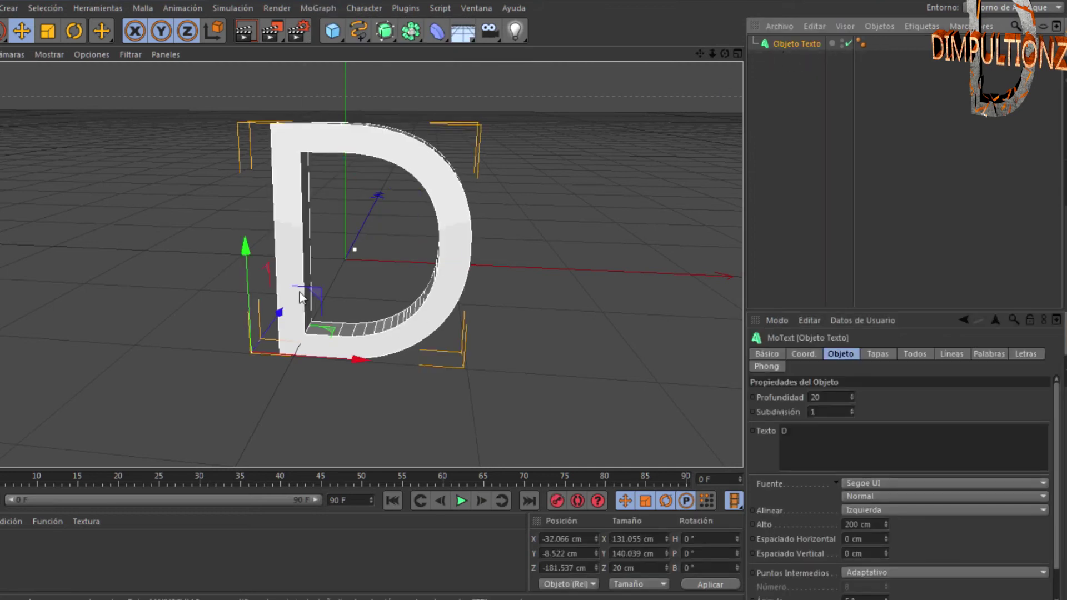
click(300, 9)
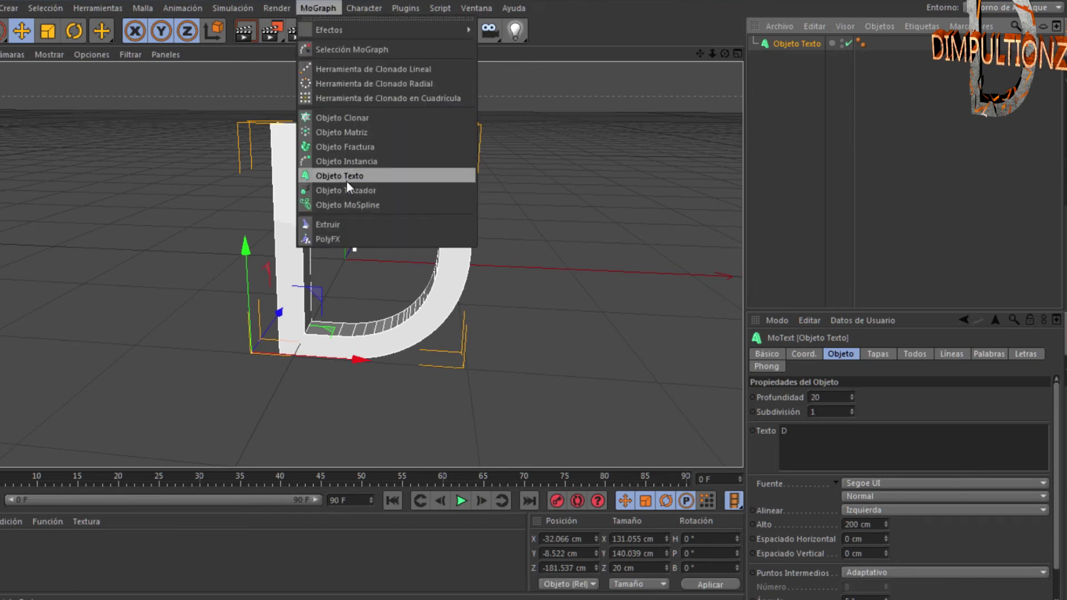
click(223, 241)
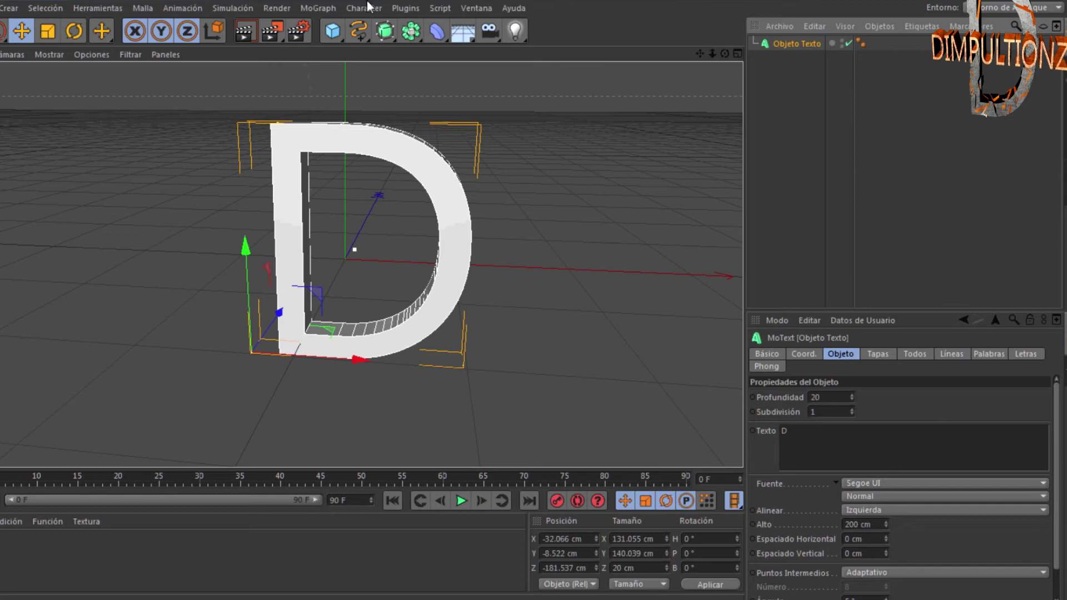
click(444, 8)
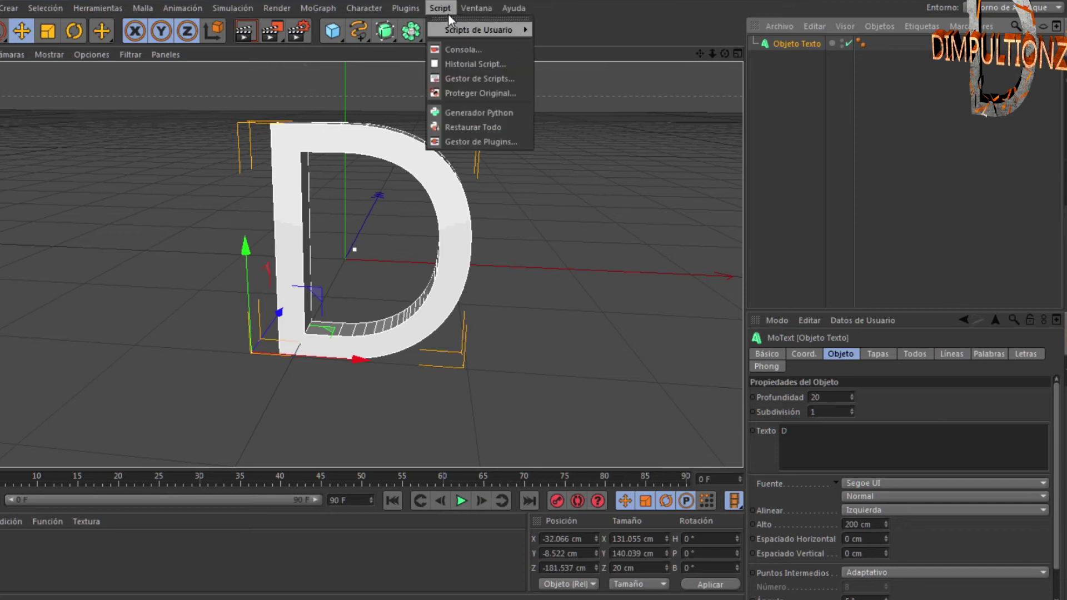
mouse_move(455, 26)
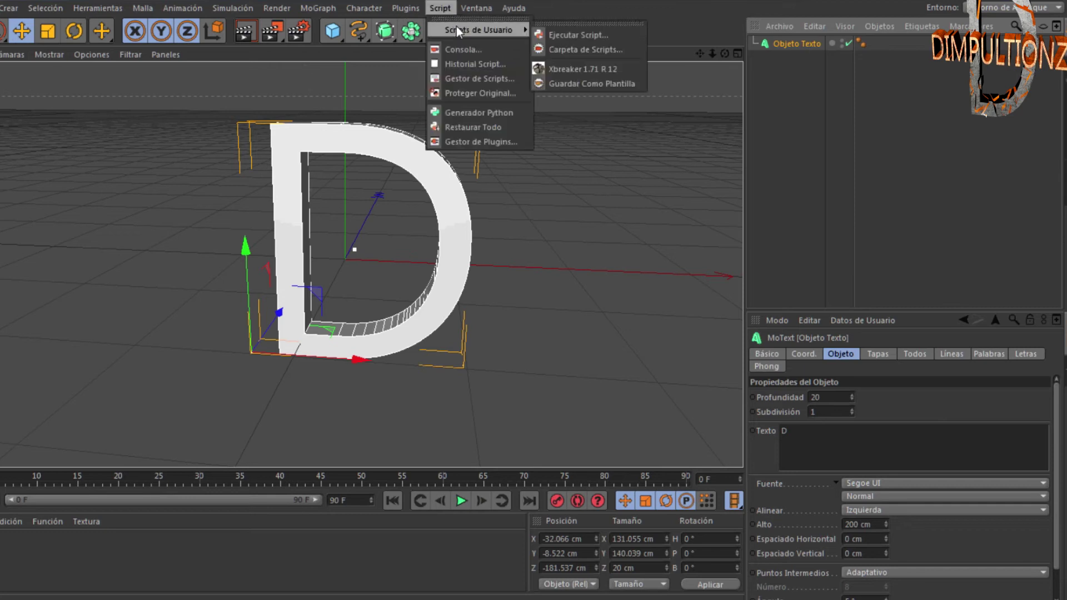
click(589, 71)
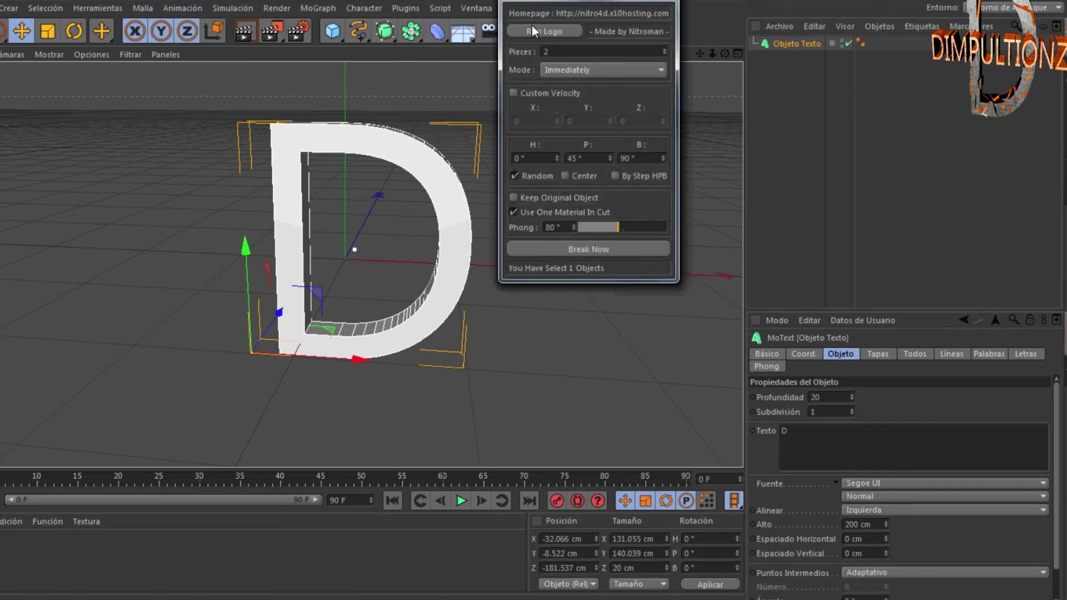
double_click(566, 51)
key(BackSpace)
text(200)
click(579, 251)
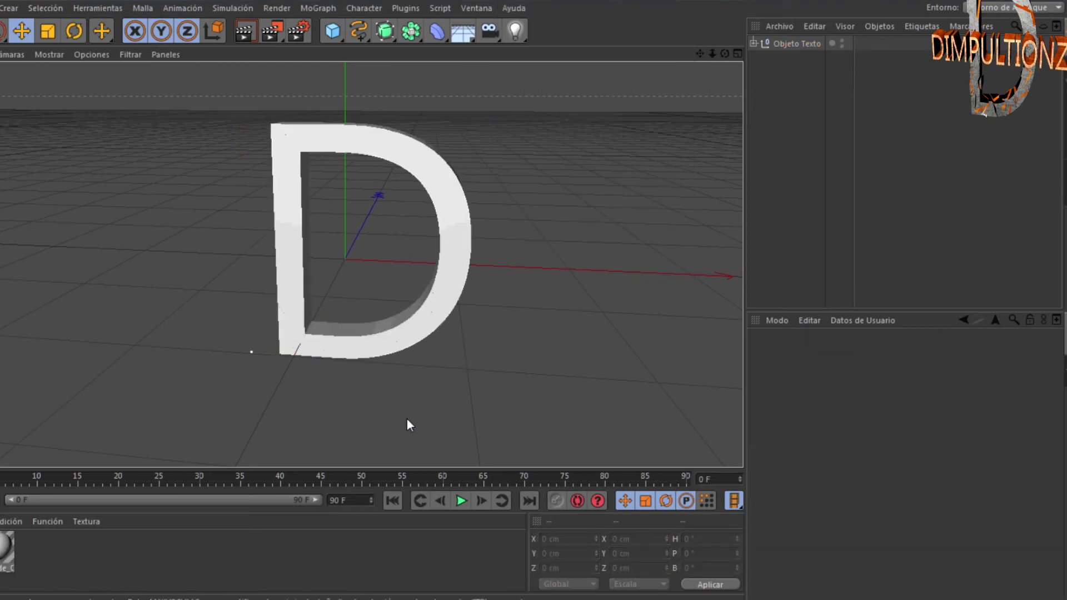
- Set the Inside_Cut material's color to orange with R 204, G 89, B 1
click(445, 290)
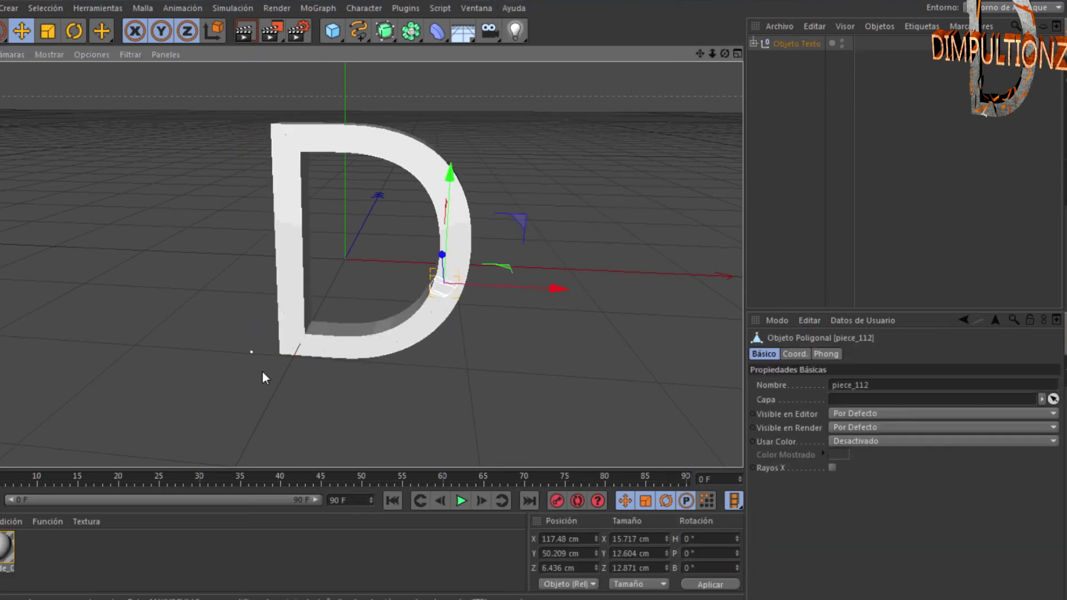
double_click(7, 541)
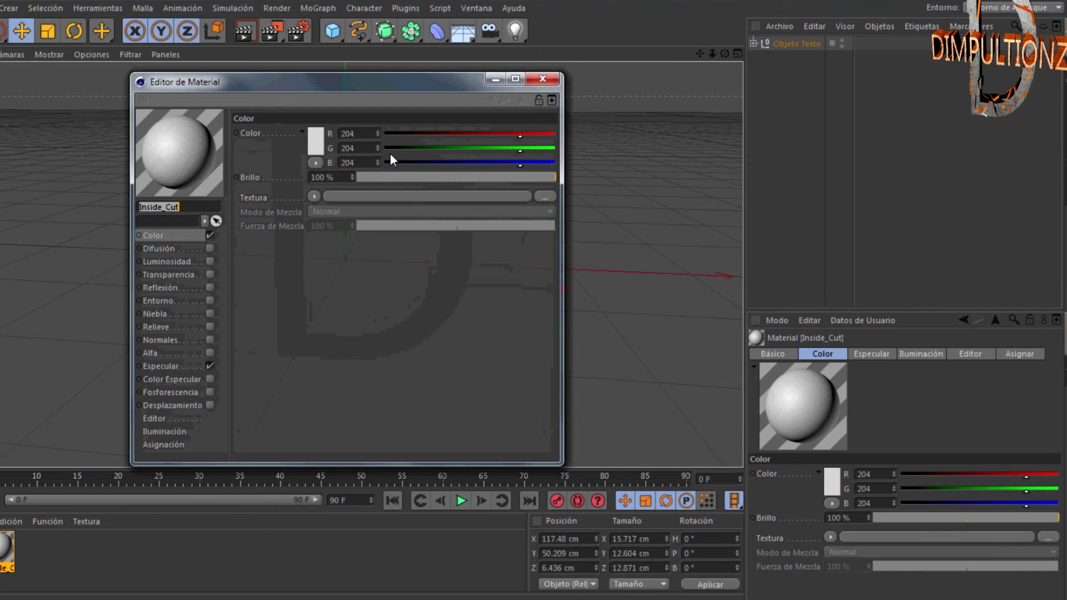
click(387, 162)
click(386, 148)
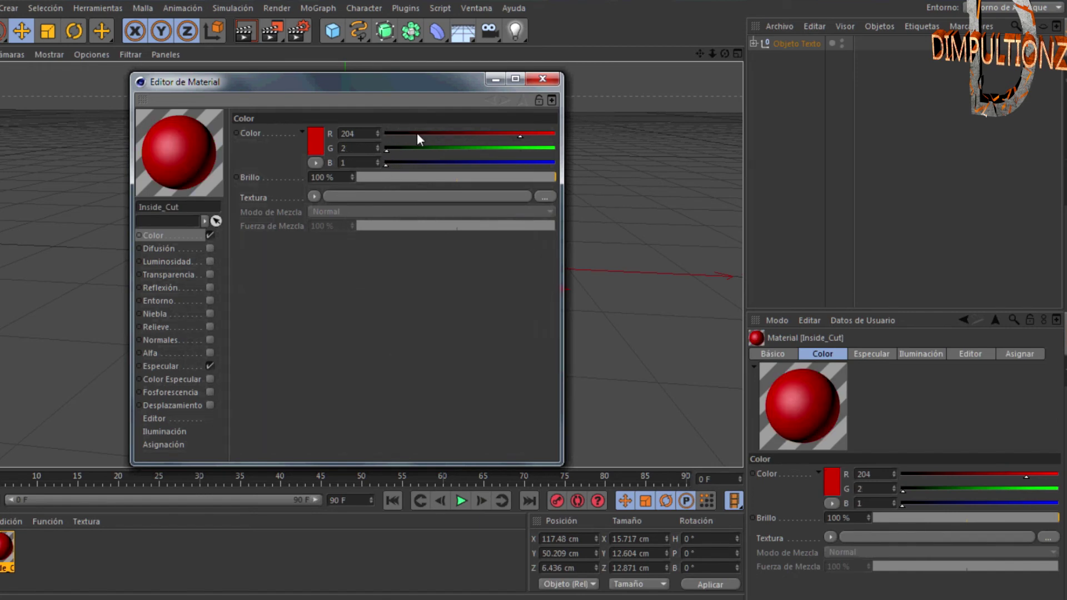
click(443, 149)
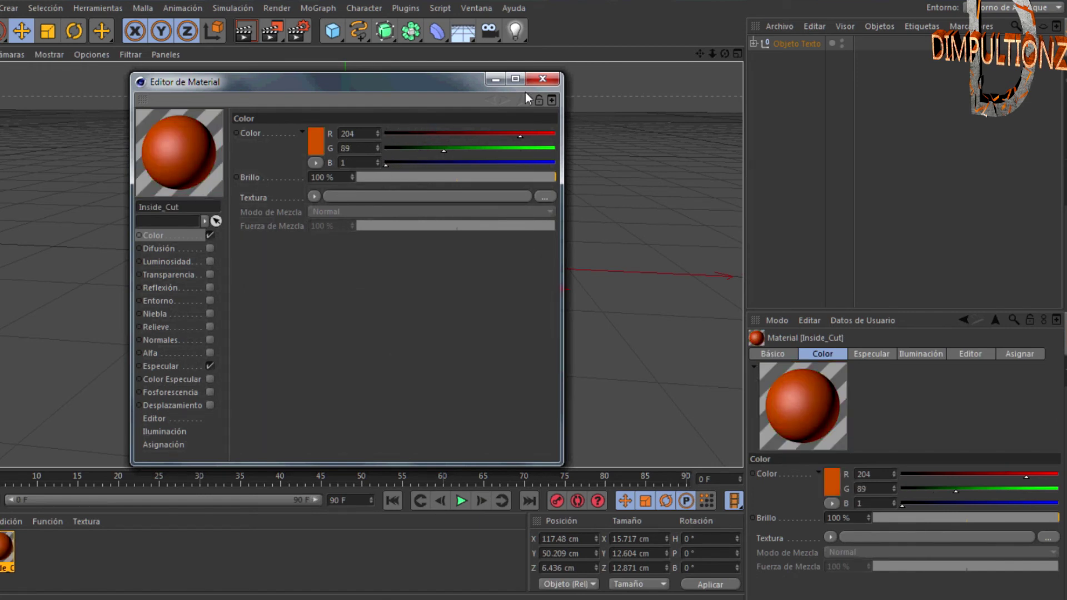
click(542, 78)
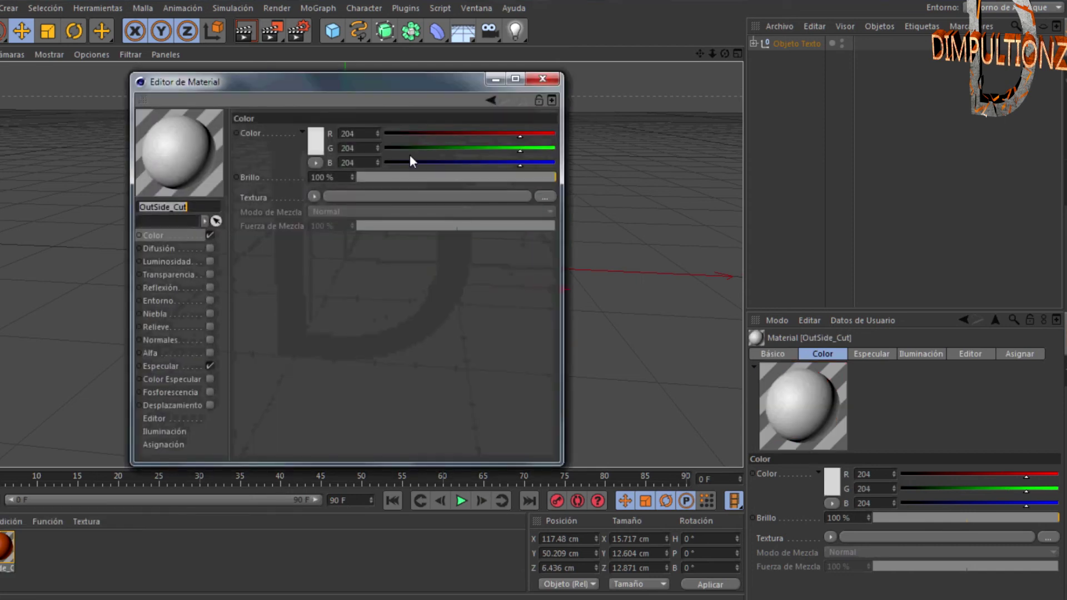
- Set the OutSide_Cut material's color to near black with R 3, G 5, B 0
click(385, 164)
click(388, 148)
click(386, 132)
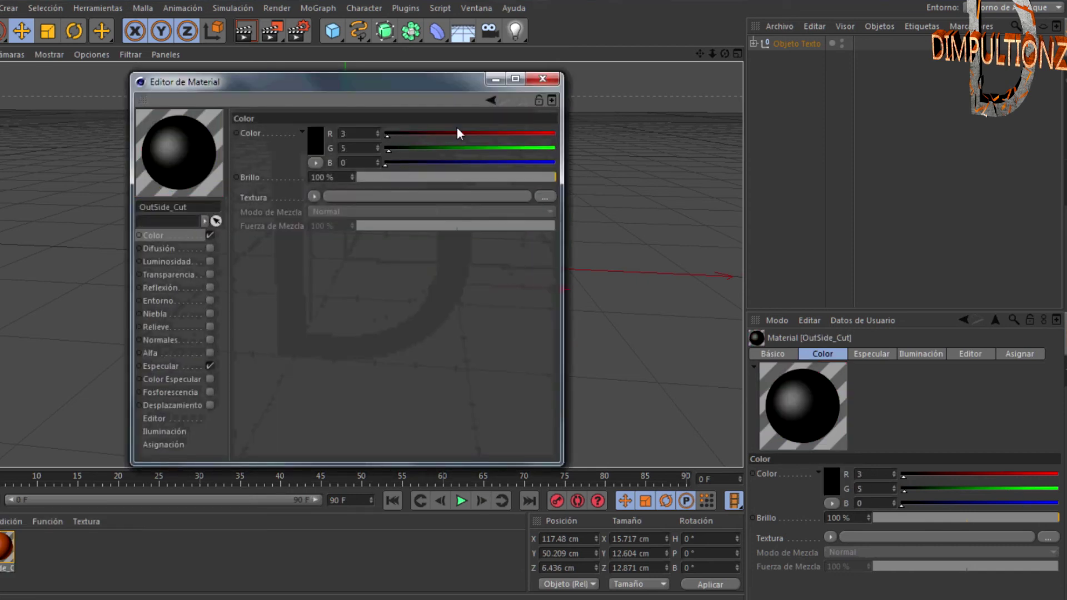
click(532, 81)
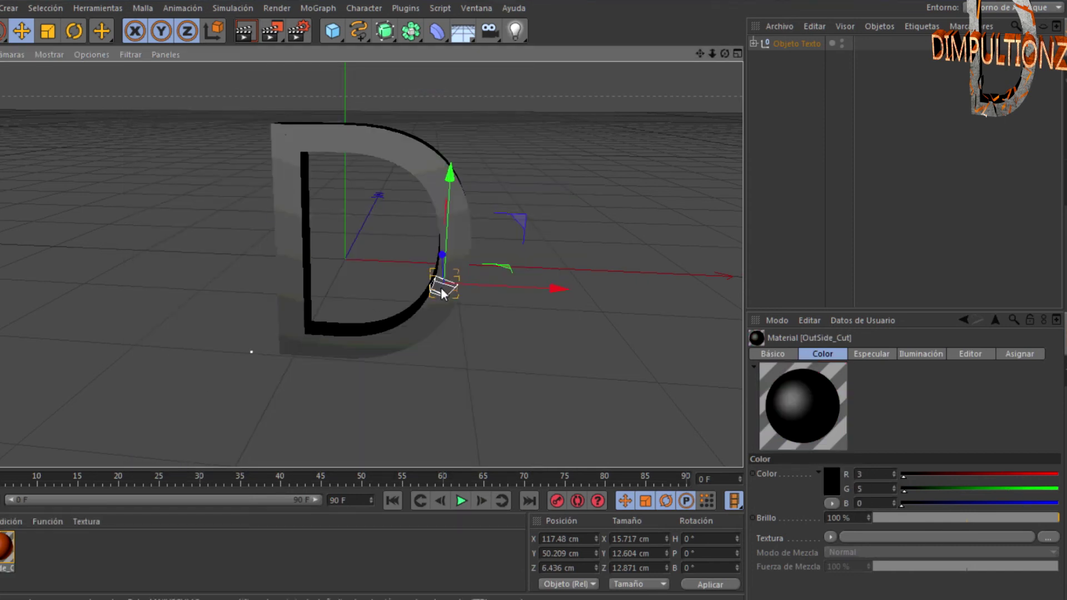
- Shift several pieces along the D's right curve and top edge slightly out of place to open cracks
drag(442, 290, 432, 293)
click(453, 240)
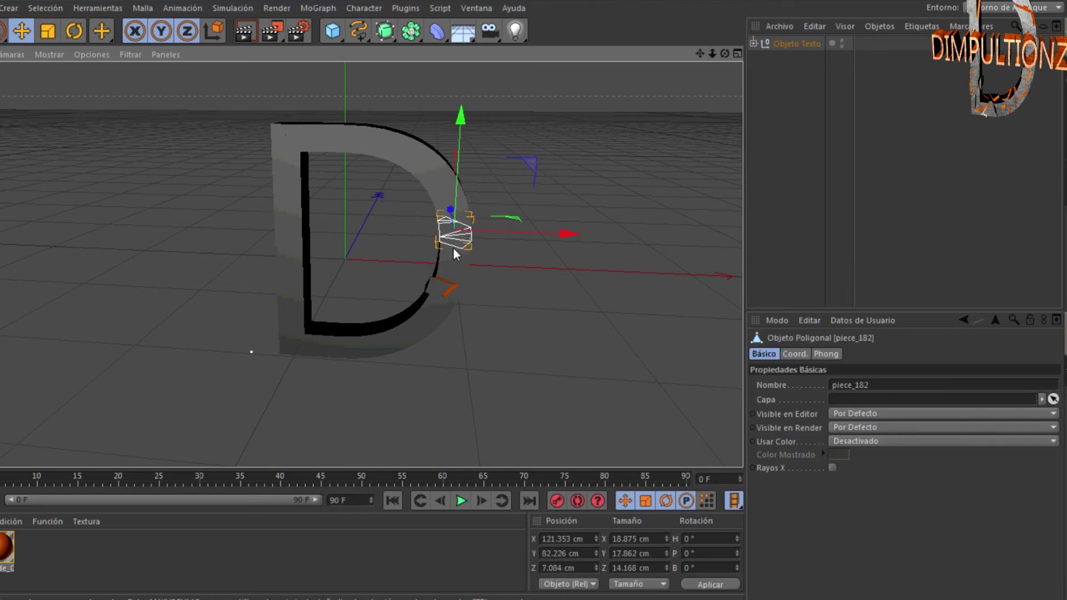
click(443, 194)
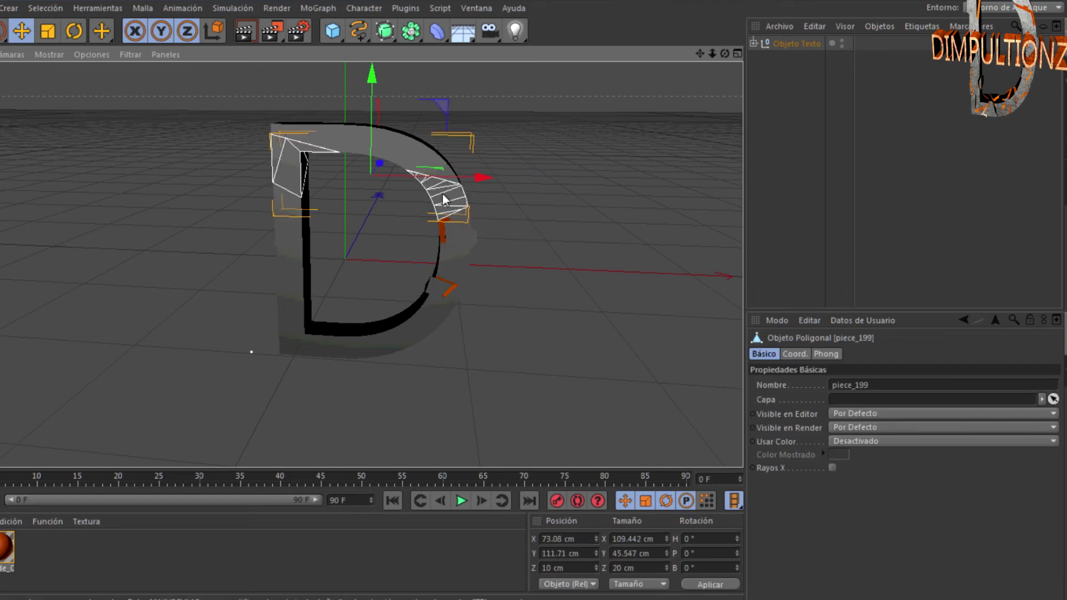
drag(442, 194, 435, 195)
drag(415, 152, 421, 152)
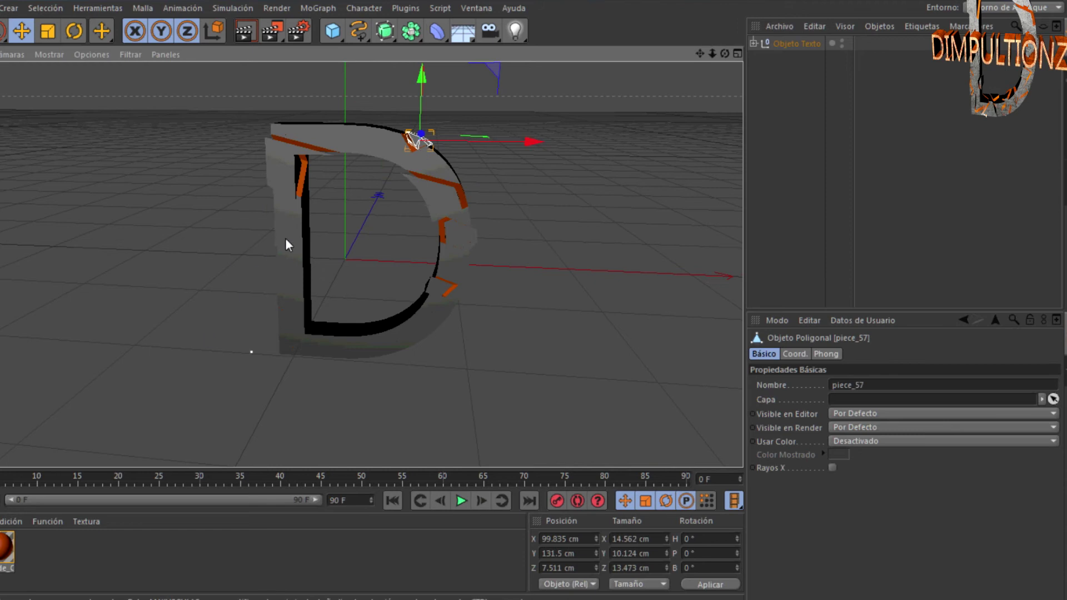
drag(331, 136, 379, 133)
click(386, 138)
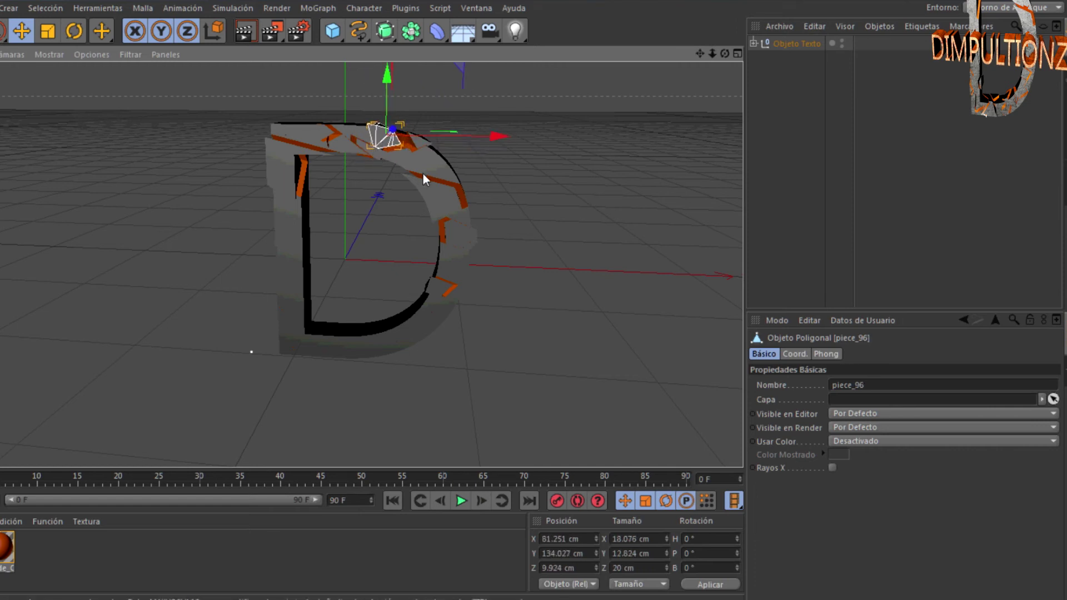
- Offset four pieces slightly along the middle and lower part of the D's vertical stem
click(292, 228)
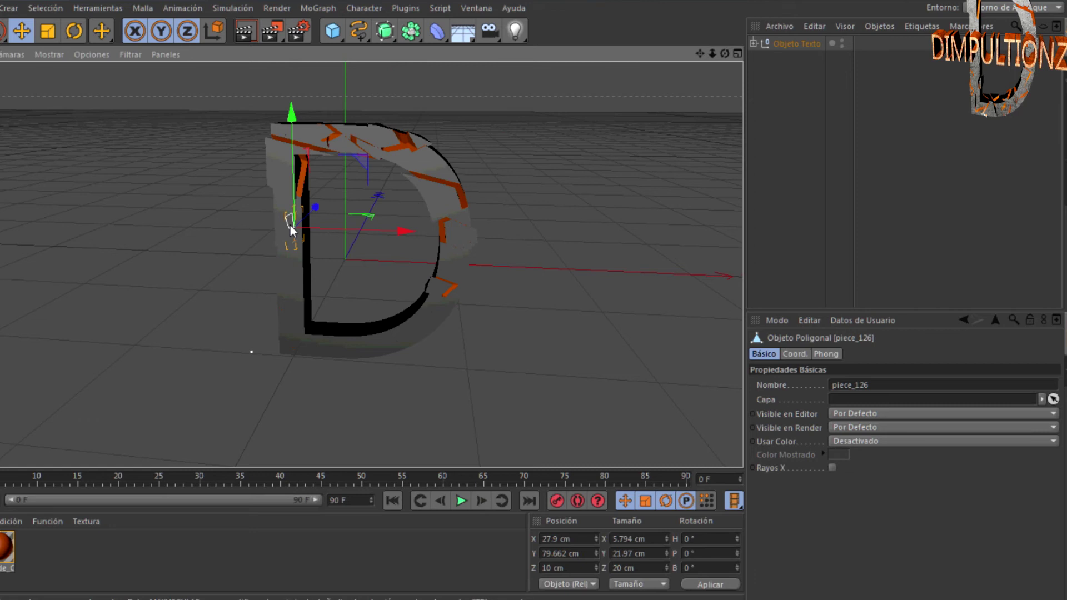
click(305, 260)
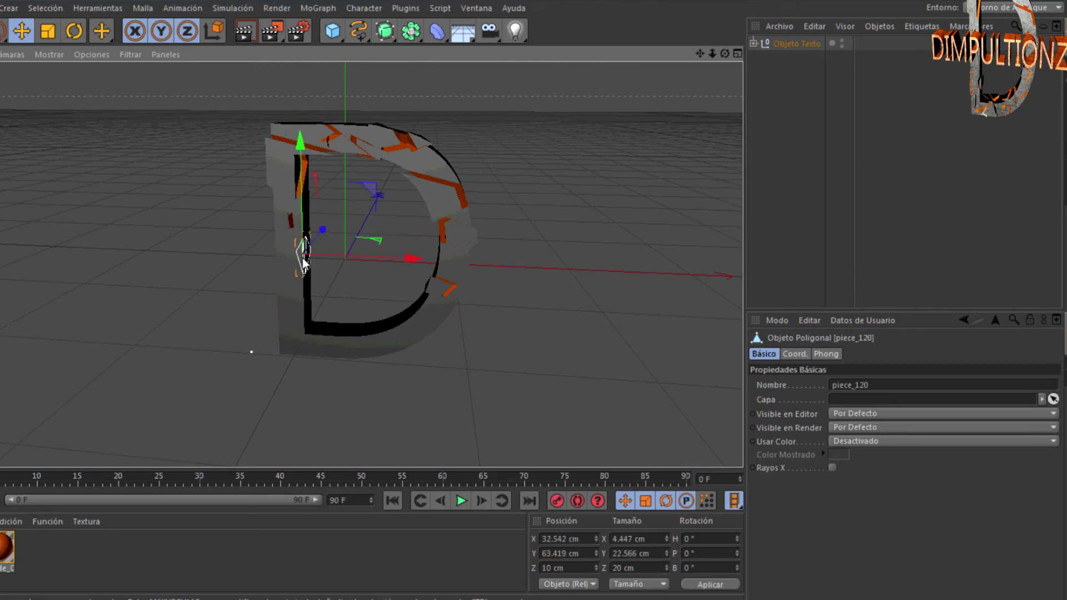
drag(304, 261, 308, 262)
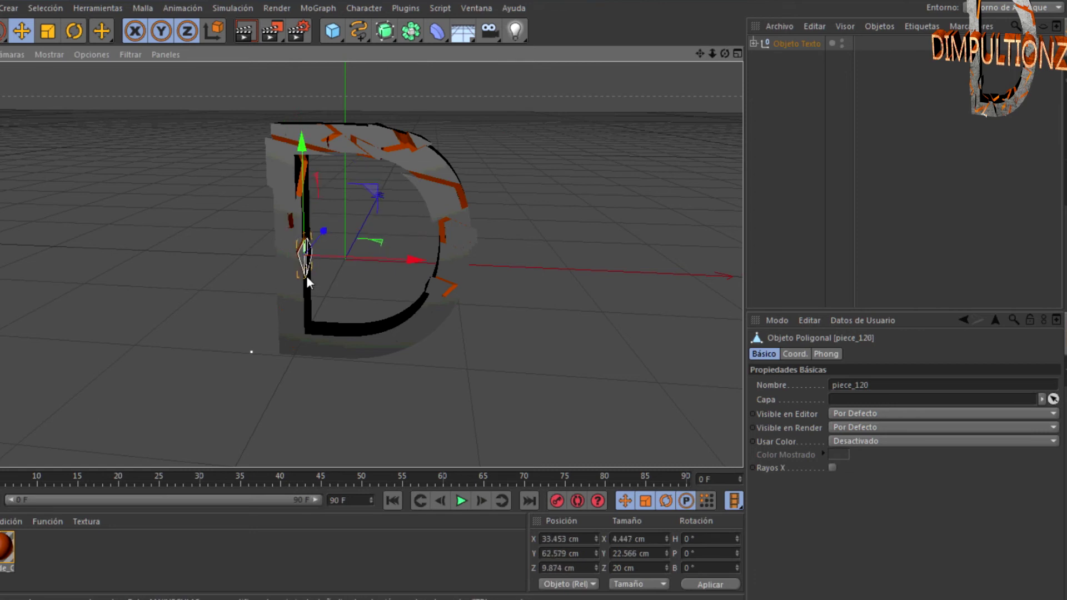
click(285, 288)
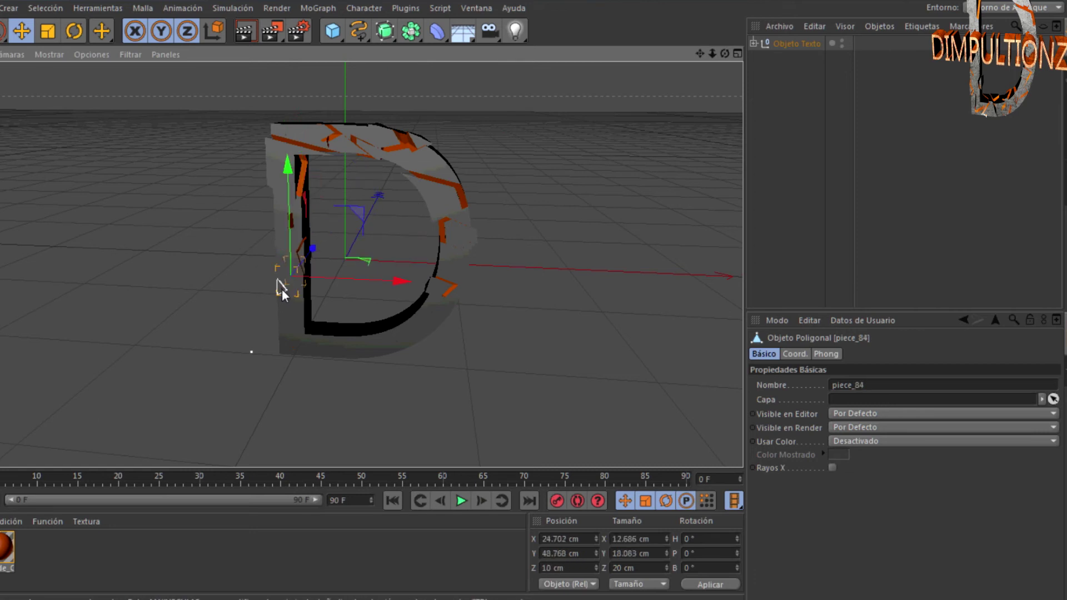
drag(282, 289, 278, 290)
click(282, 321)
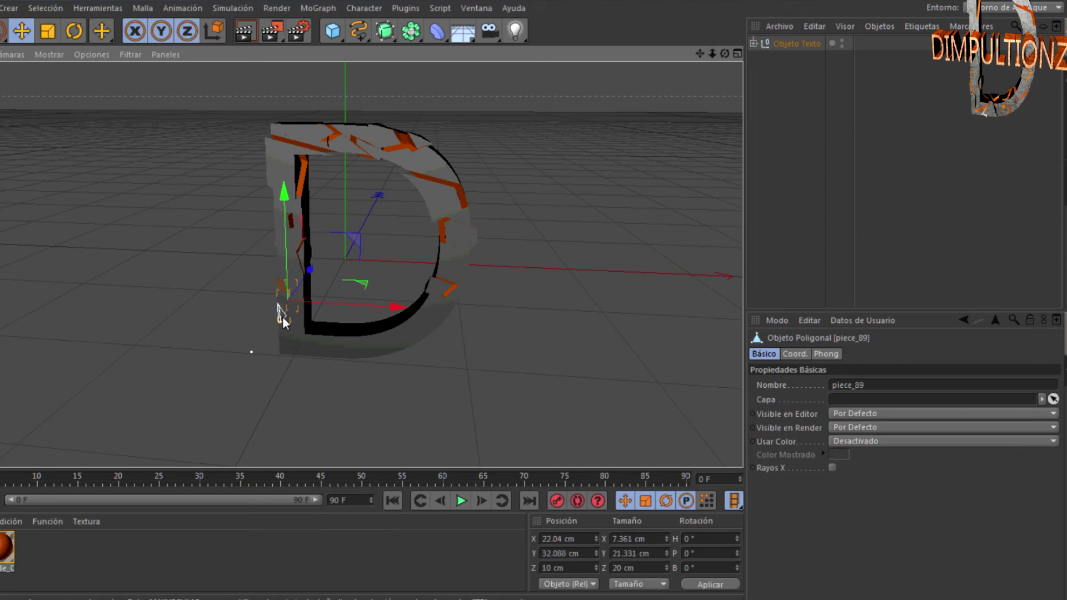
click(276, 318)
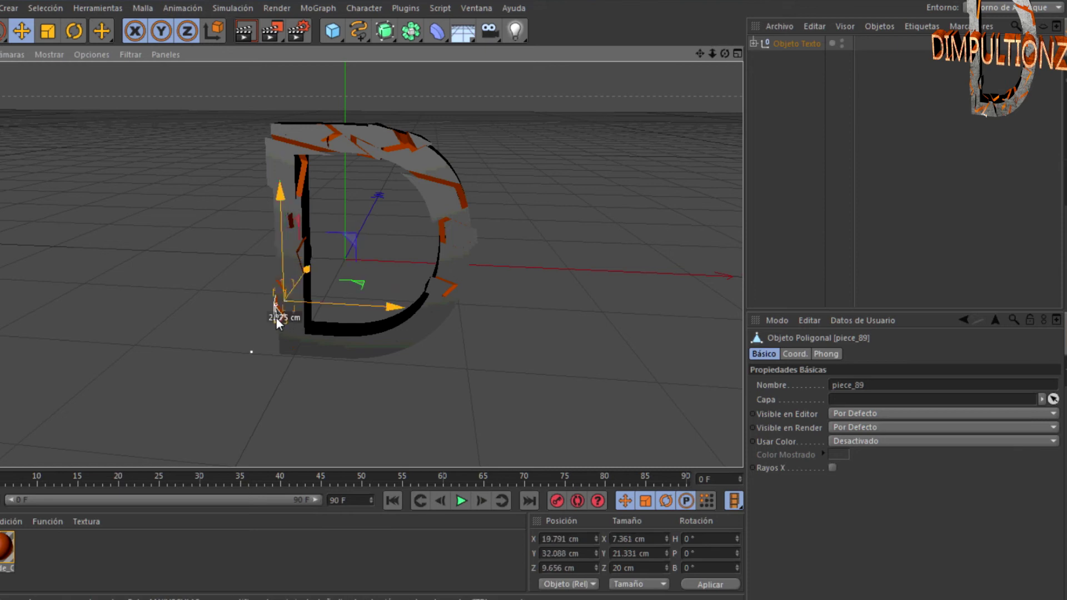
- Nudge one piece at the D's bottom-left corner and two on the outer edge of its stem
click(303, 343)
drag(301, 348, 301, 351)
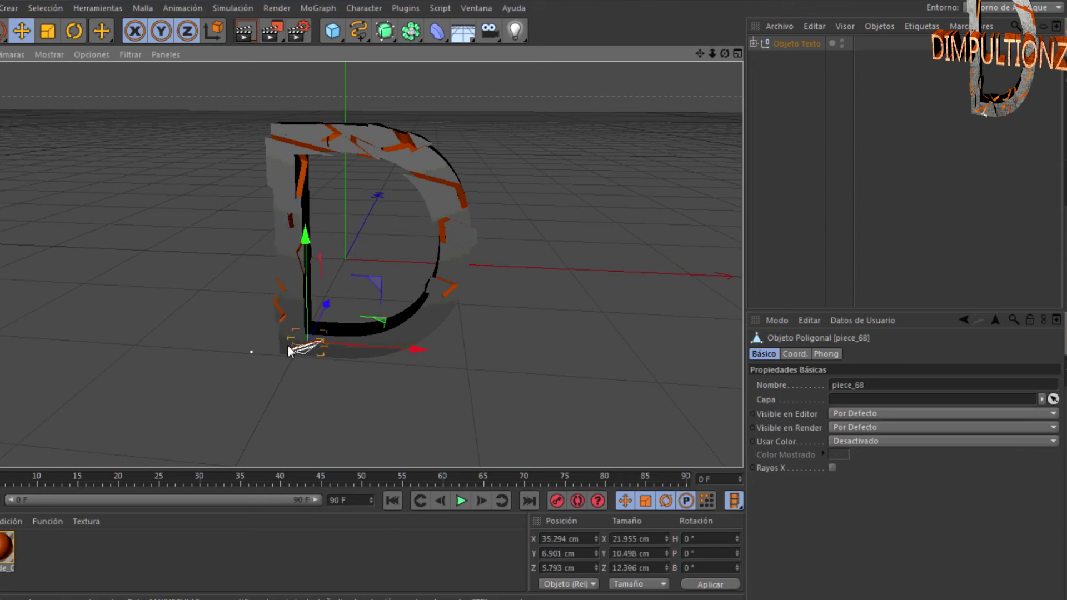
click(276, 260)
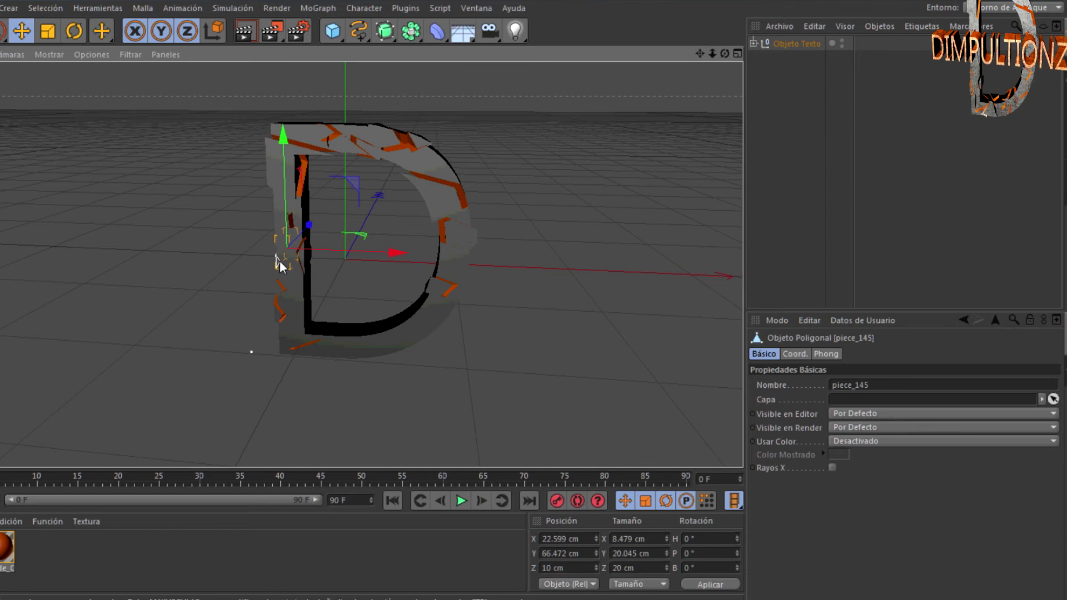
click(277, 221)
drag(277, 221, 276, 219)
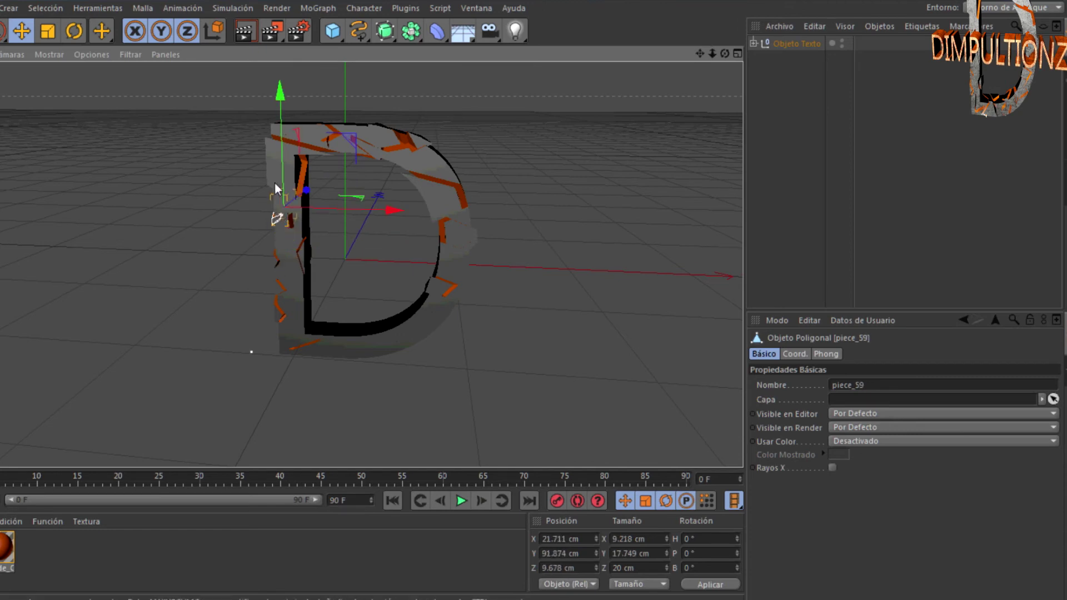
- Displace pieces slightly along the D's bottom edge and lower right curve
click(348, 349)
drag(348, 348, 418, 316)
click(386, 341)
click(423, 316)
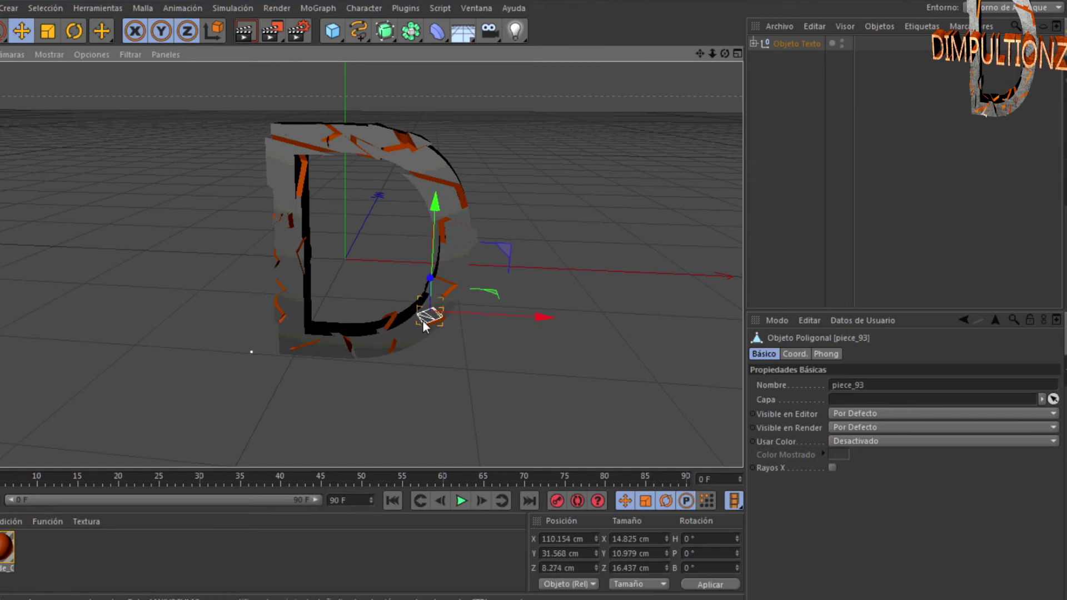
click(458, 262)
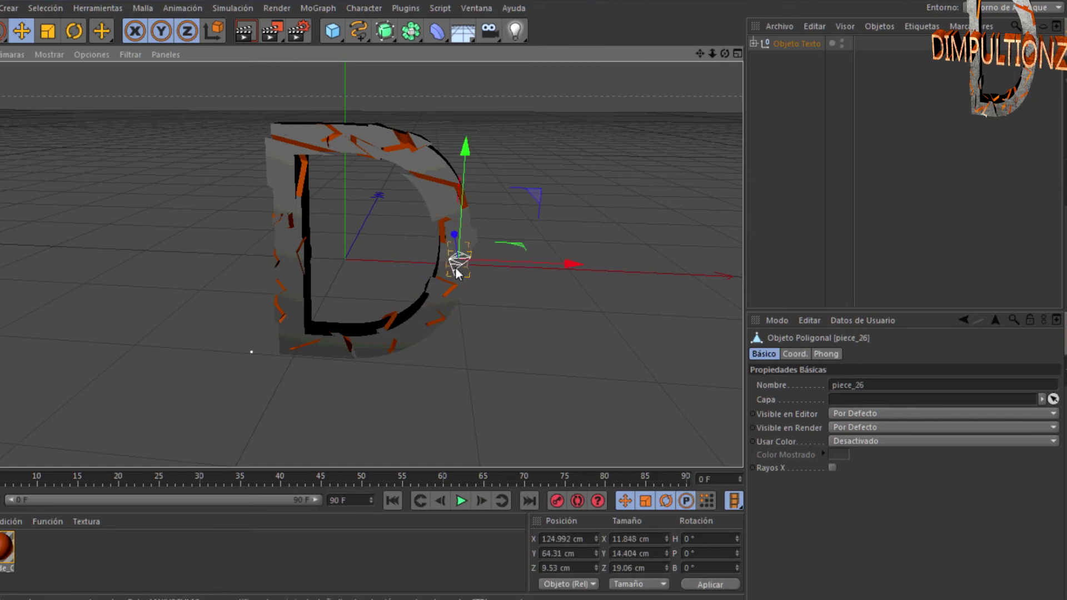
drag(458, 262, 461, 262)
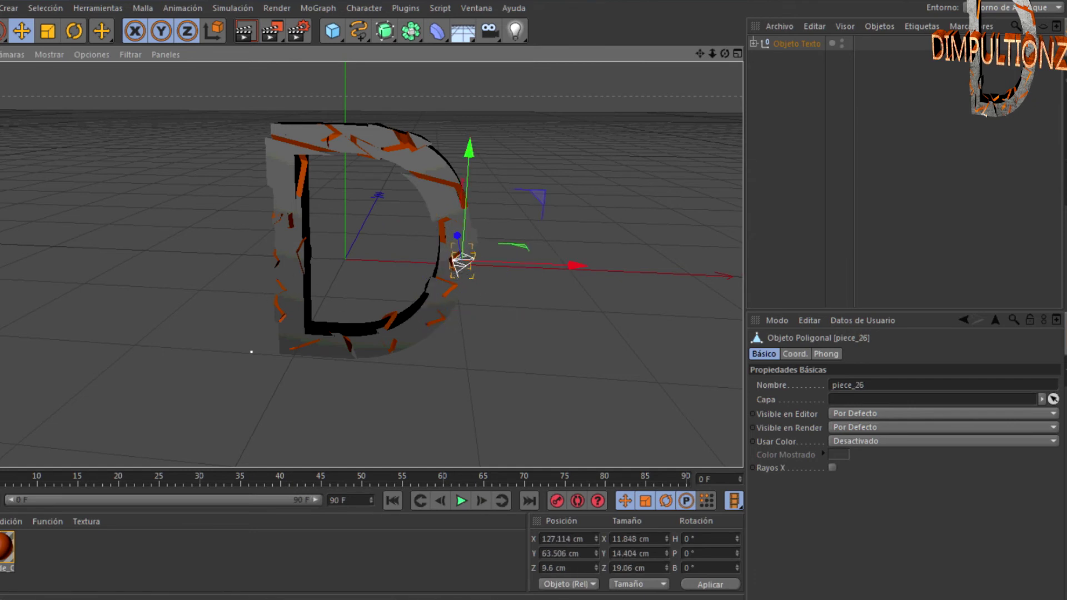
click(377, 8)
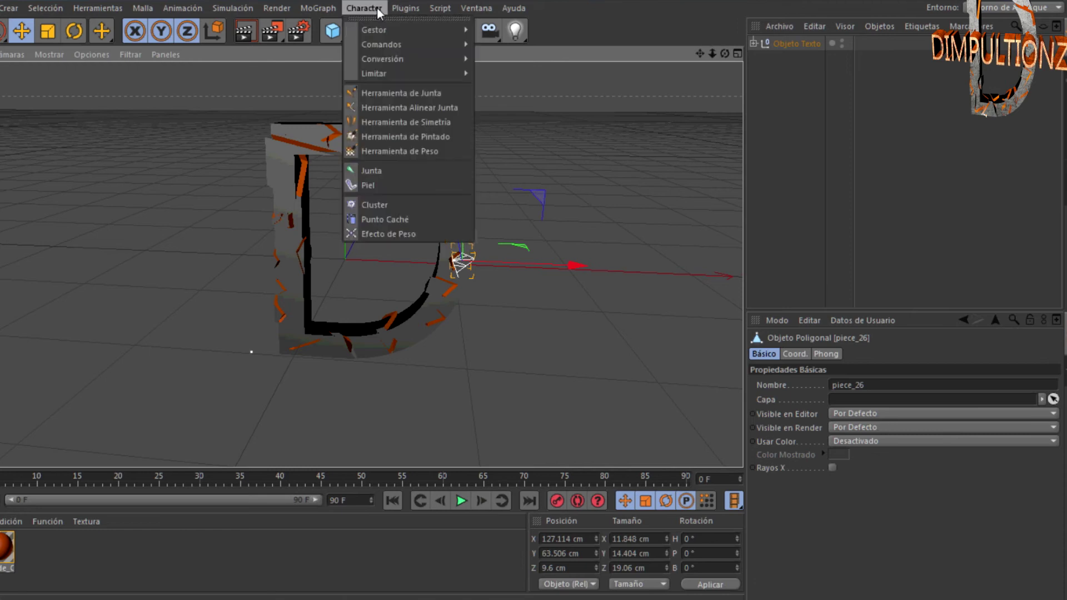
mouse_move(451, 28)
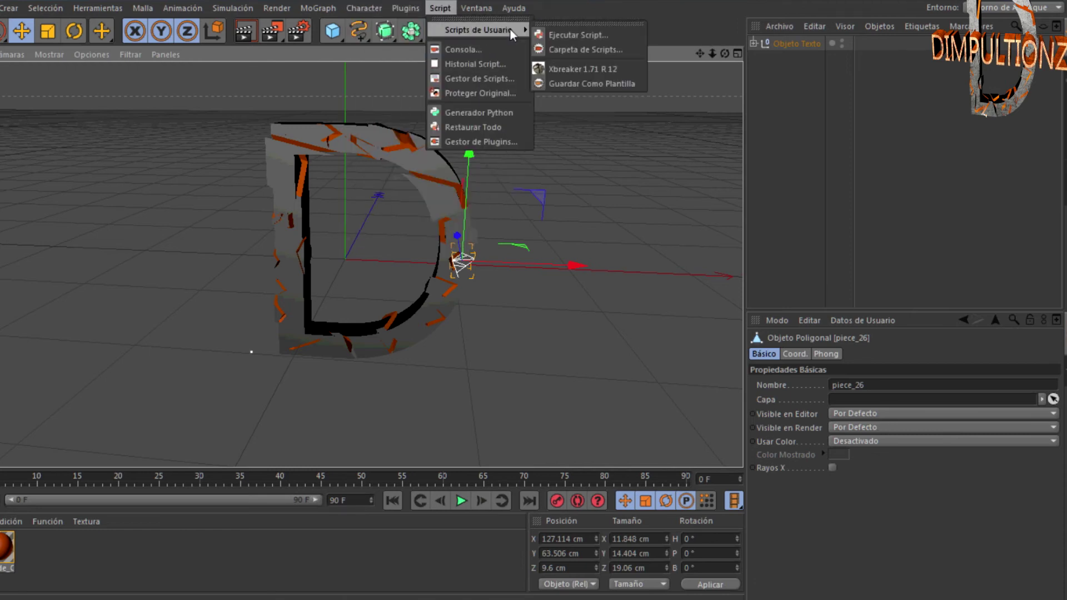
click(318, 566)
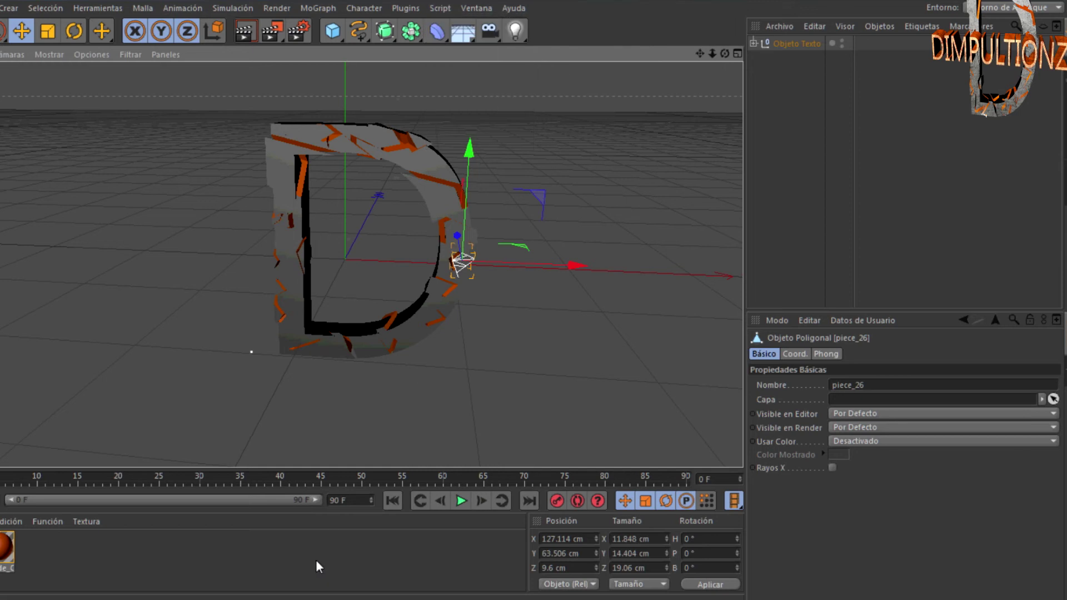
- Shift small pieces slightly along the D's upper right curve and one at the left end of its top edge
click(433, 205)
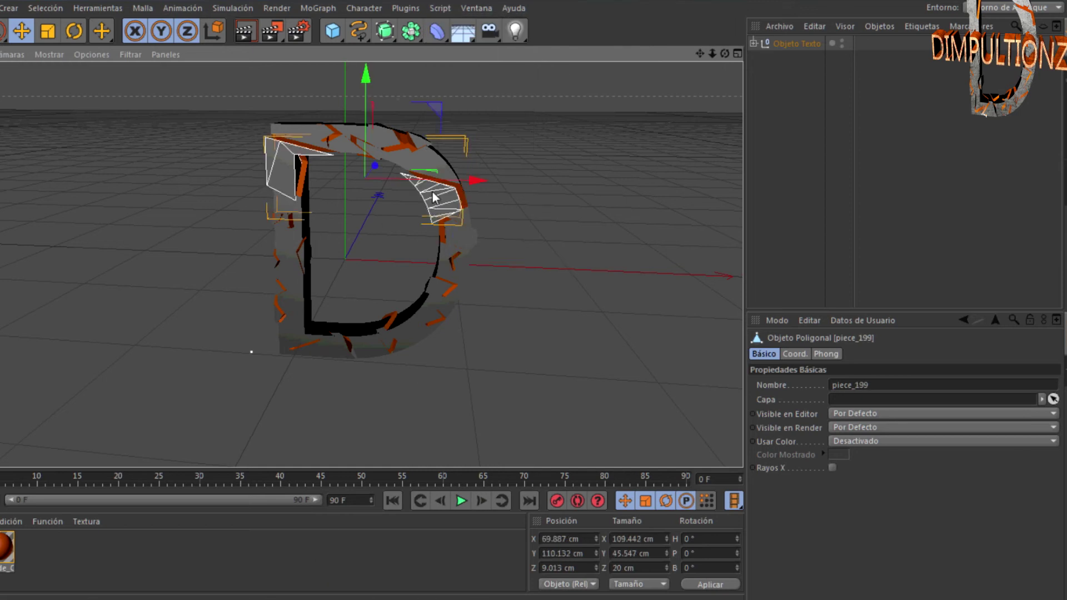
click(439, 176)
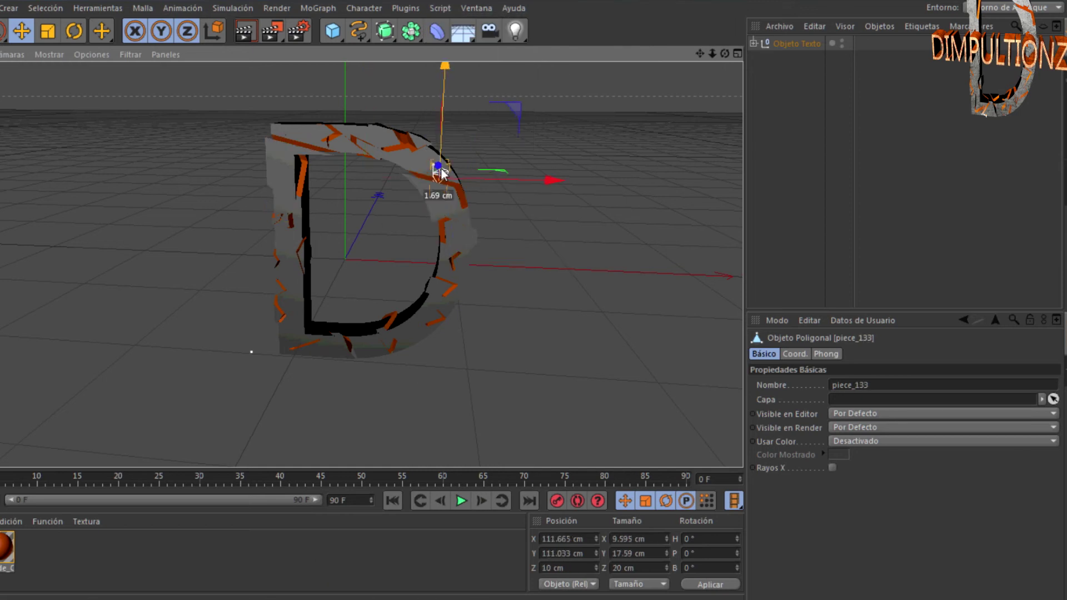
click(435, 161)
drag(428, 149, 434, 152)
click(301, 136)
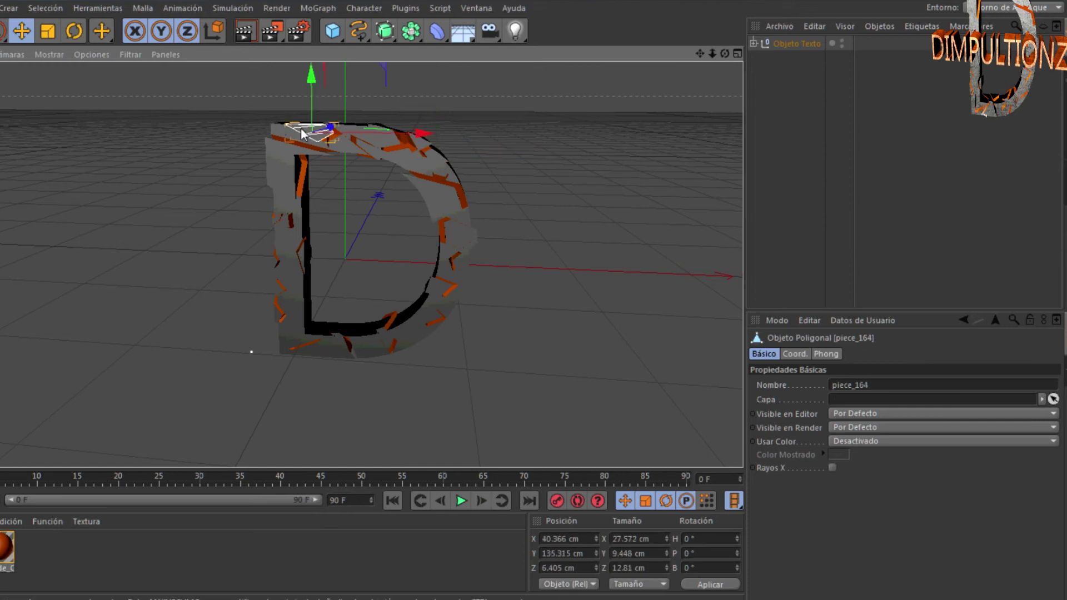
click(307, 134)
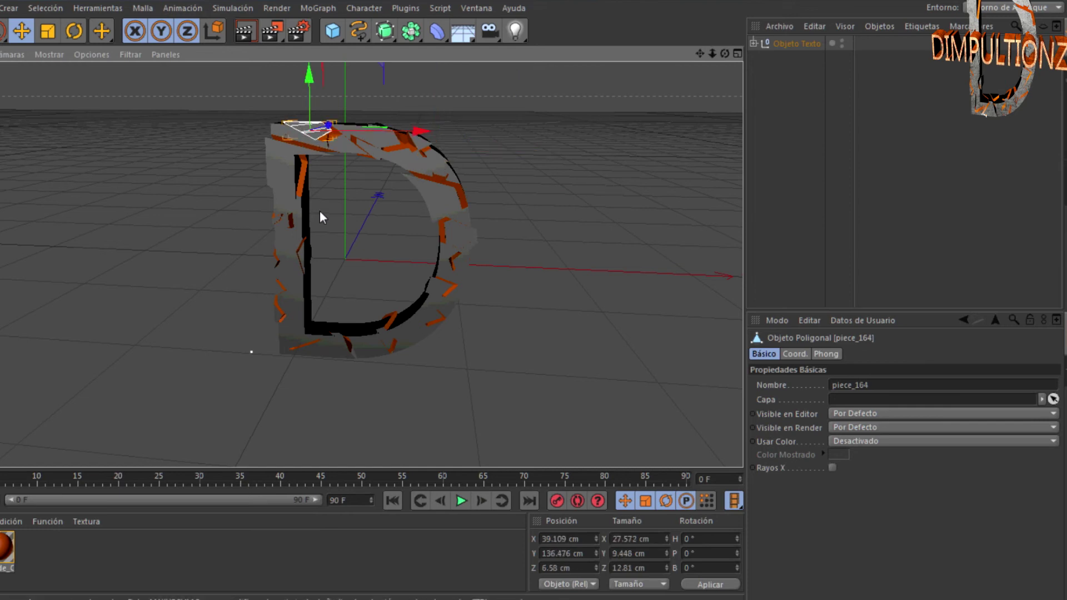
- Nudge three pieces slightly out of place along the inner edge of the D's lower right curve
click(447, 206)
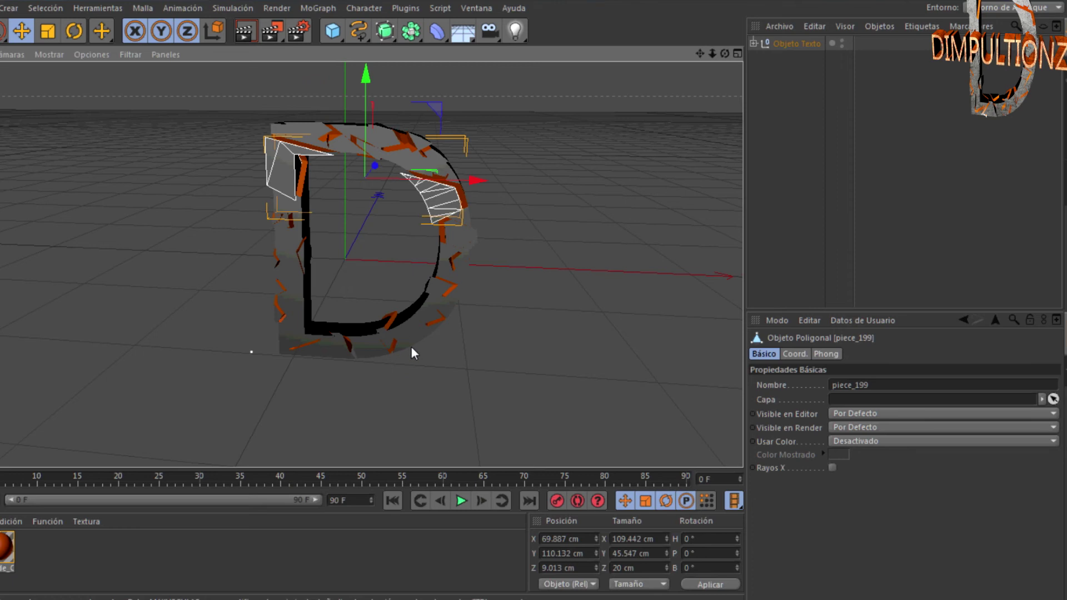
click(420, 324)
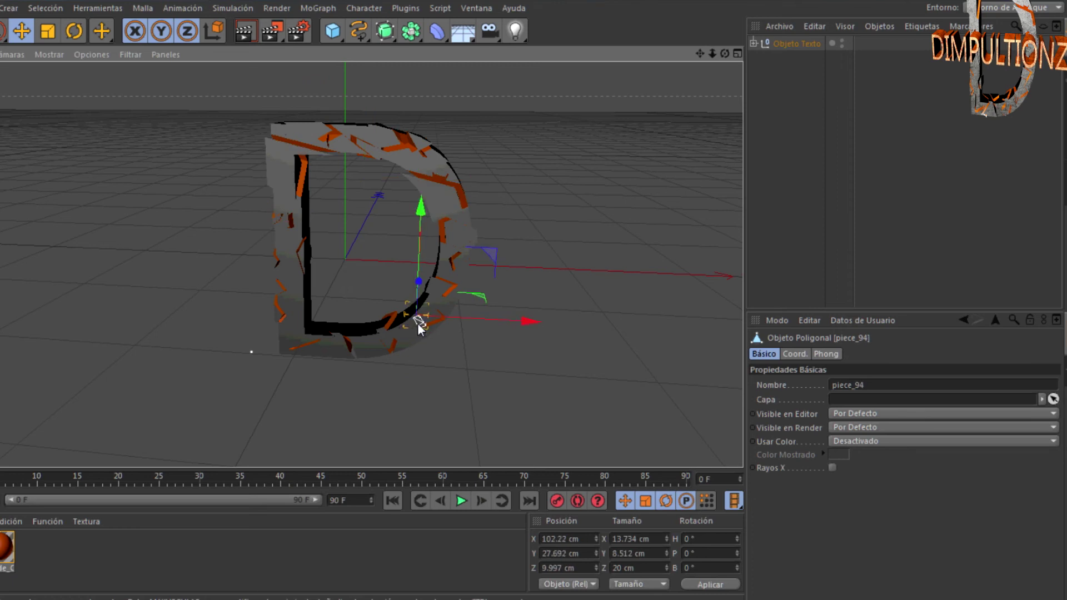
click(427, 309)
drag(427, 309, 422, 306)
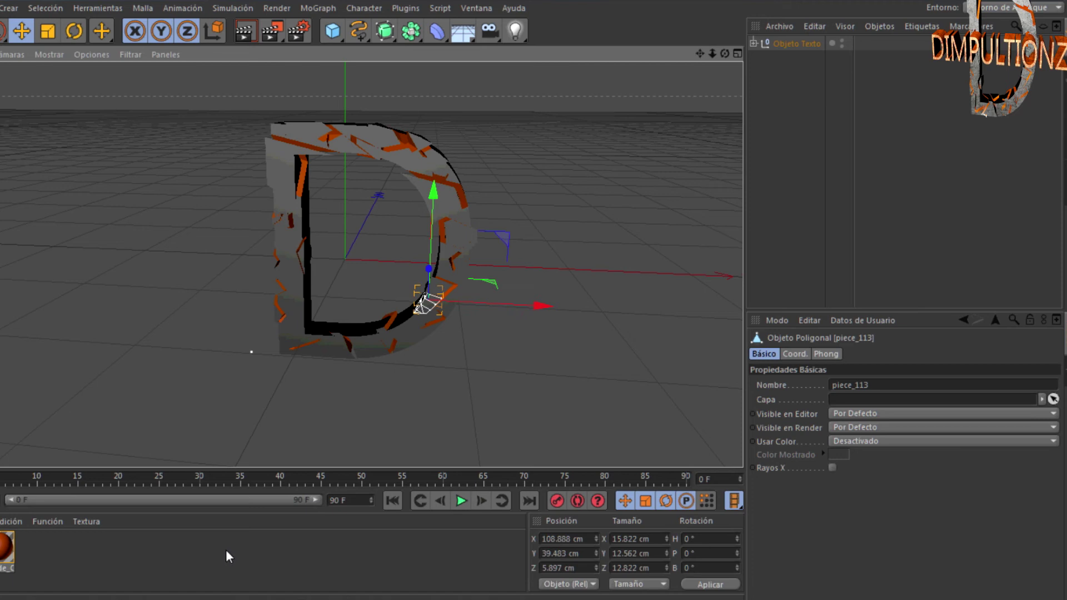
click(409, 330)
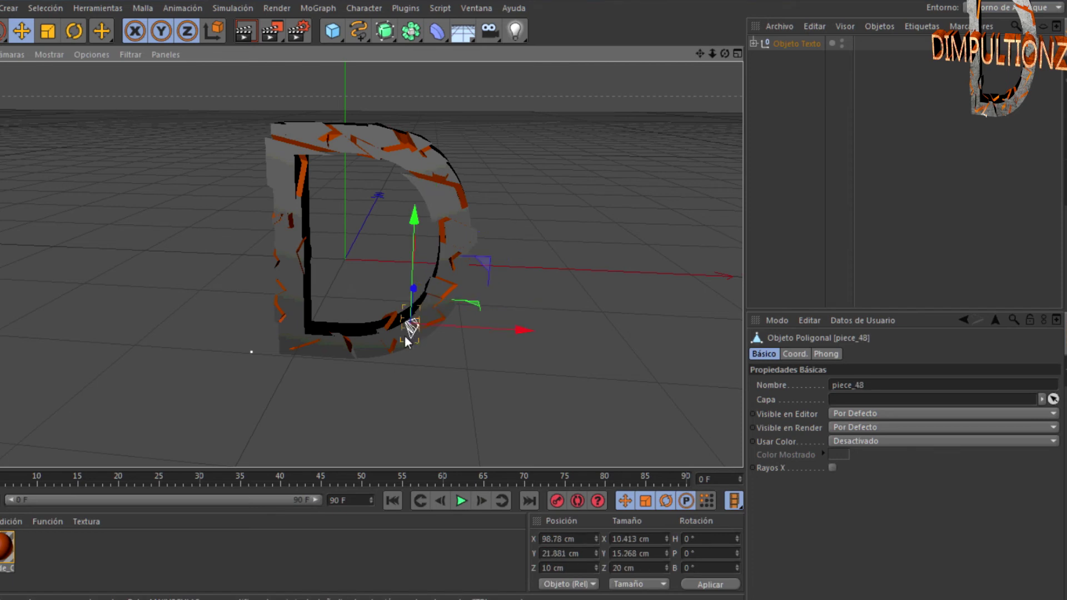
mouse_move(410, 329)
mouse_down()
mouse_move(409, 312)
mouse_move(408, 321)
mouse_up()
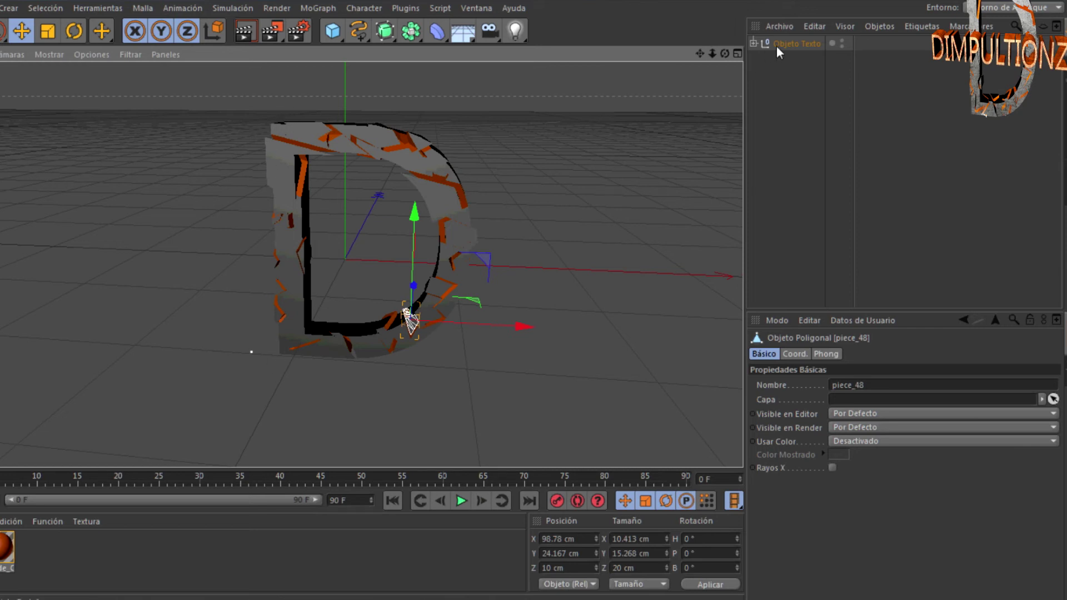
- Displace two pieces at the D's bottom-left corner and one on the inner edge of its lower stem
click(448, 207)
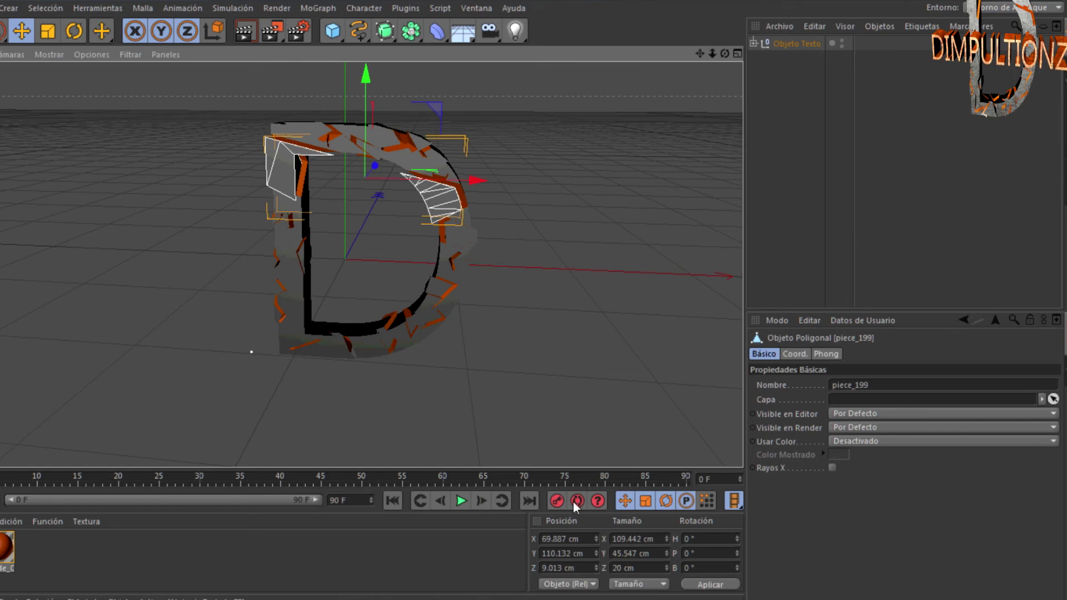
click(296, 351)
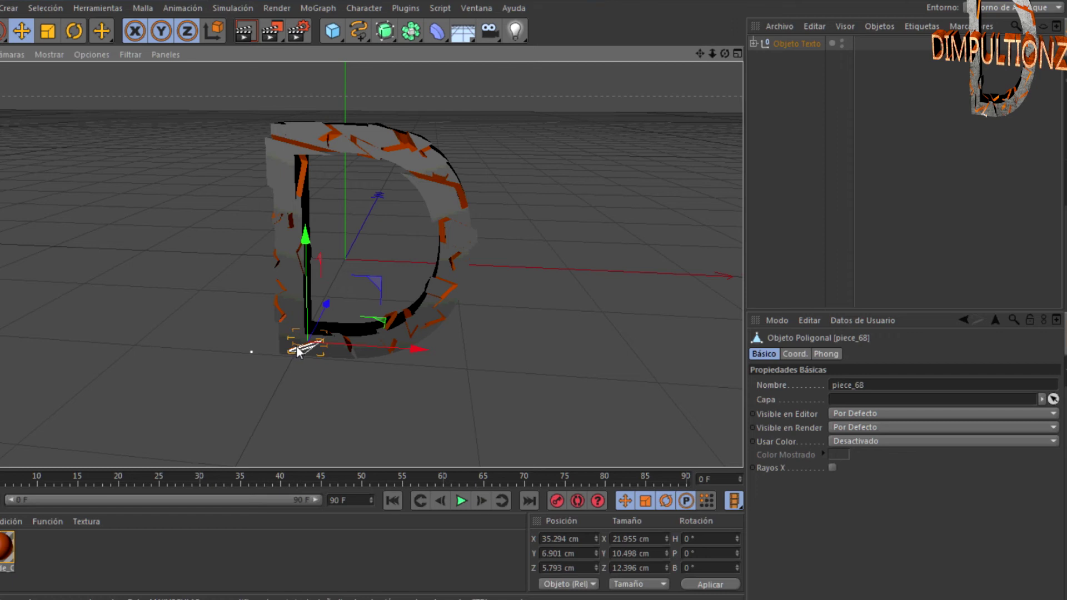
drag(296, 347, 302, 359)
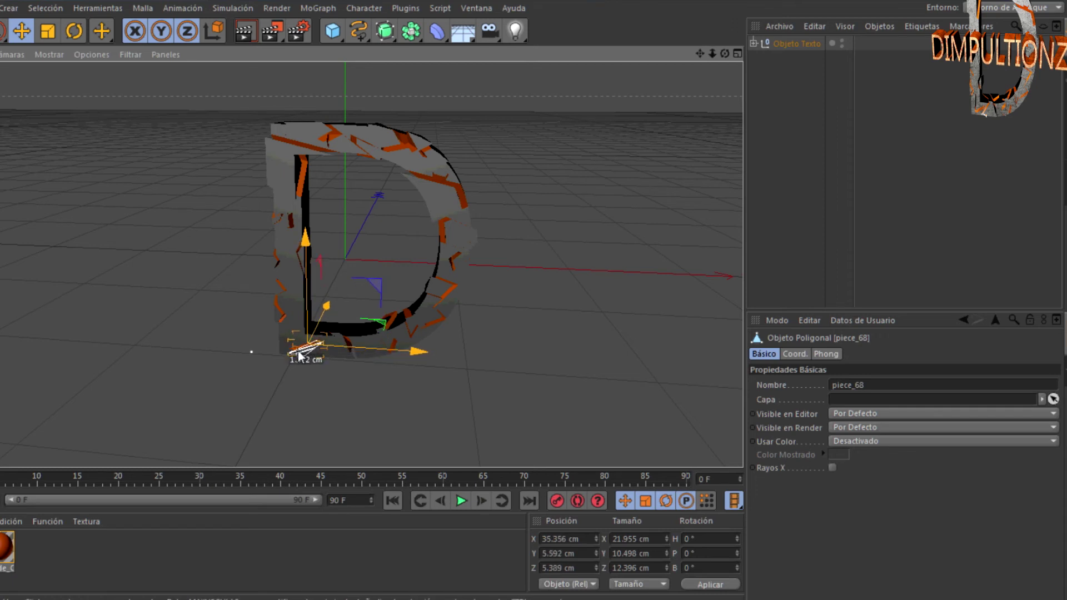
click(301, 360)
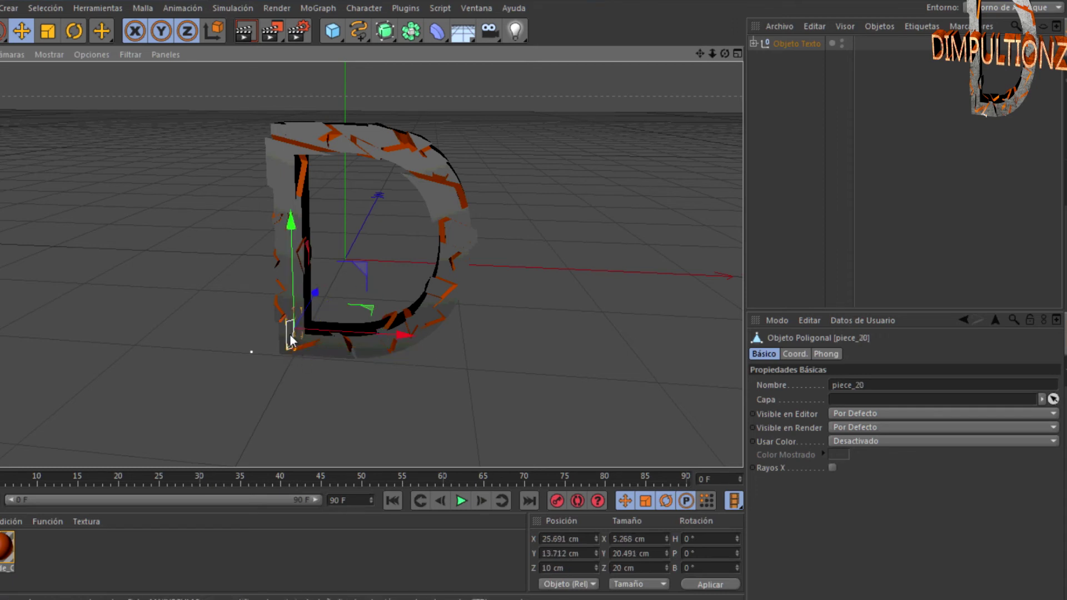
drag(290, 336, 288, 335)
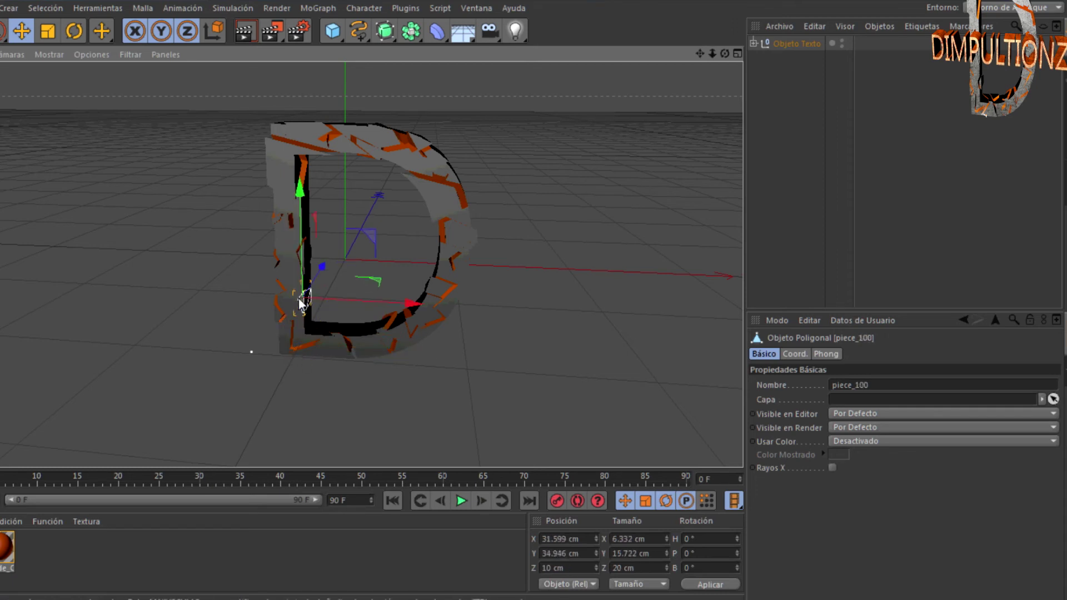
click(307, 303)
drag(308, 304, 306, 304)
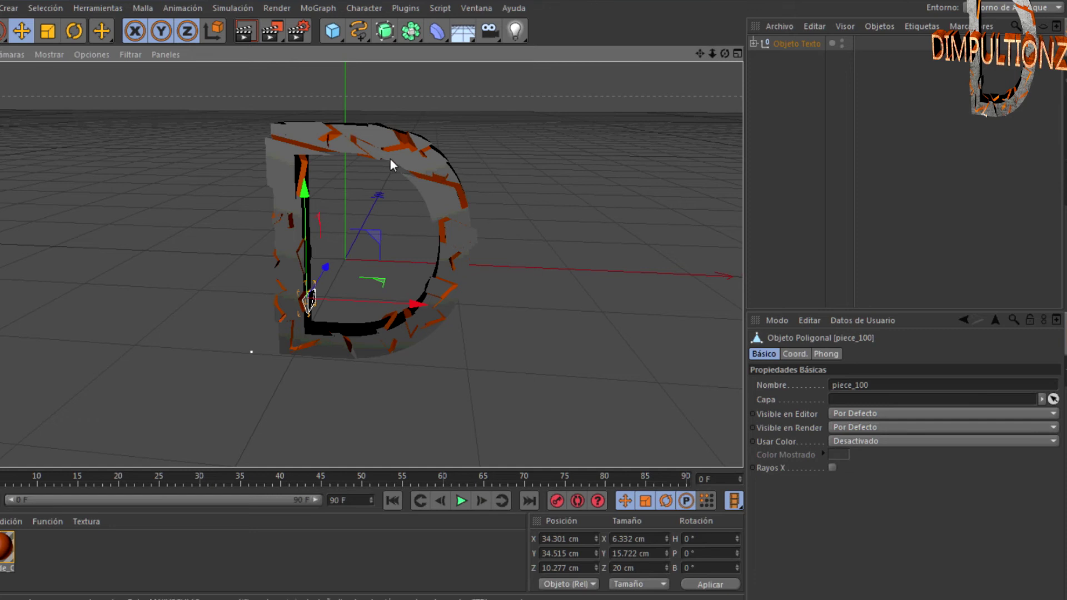
- Offset pieces slightly along the left half of the D's bottom bar to open more cracks
click(441, 211)
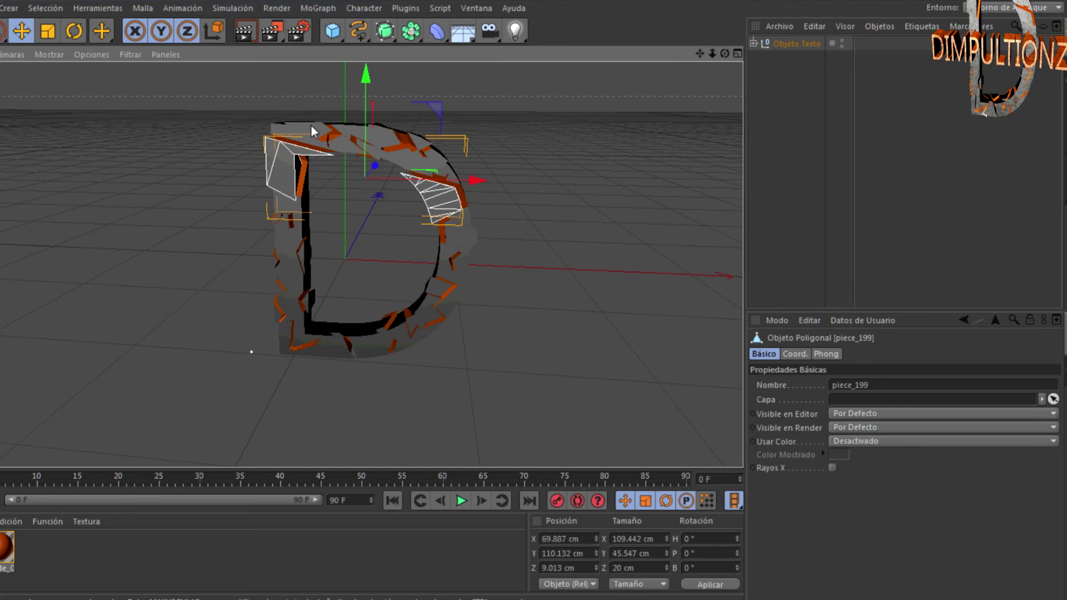
click(347, 331)
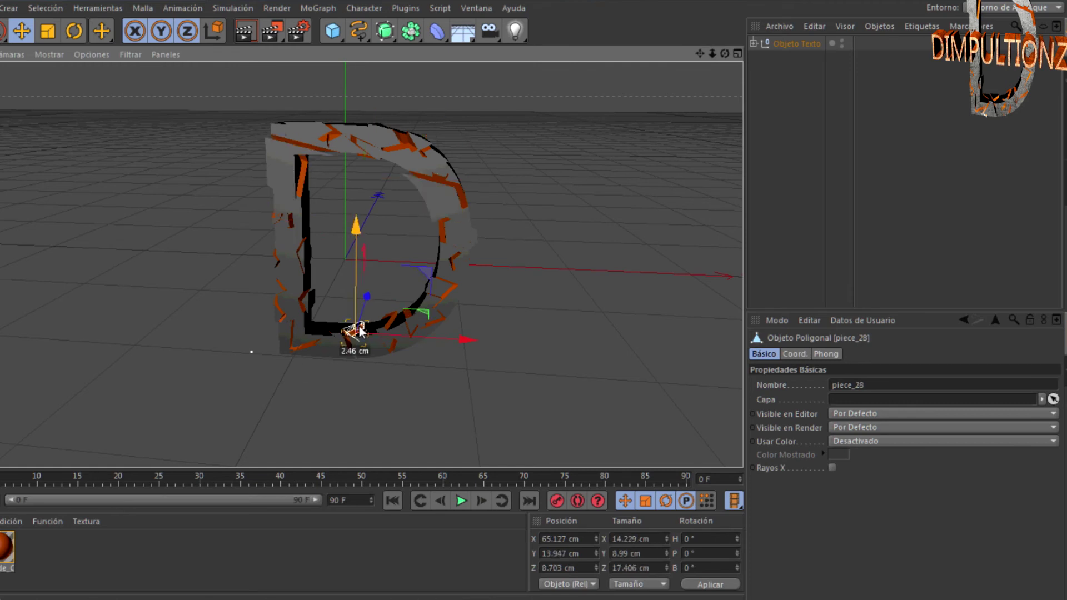
drag(359, 331, 358, 333)
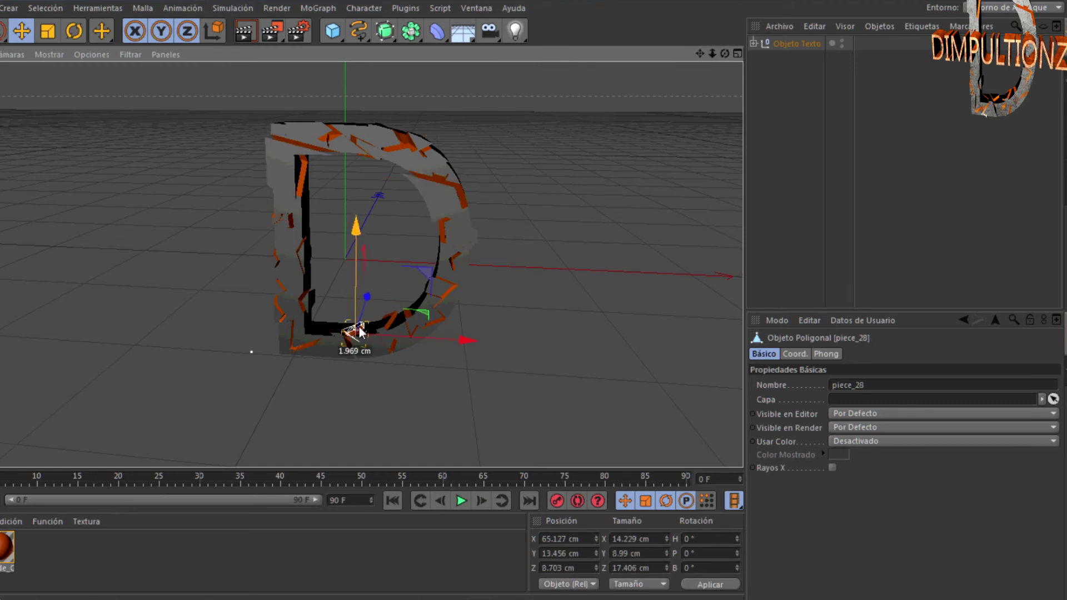
click(310, 324)
drag(313, 324, 321, 357)
click(321, 355)
click(330, 350)
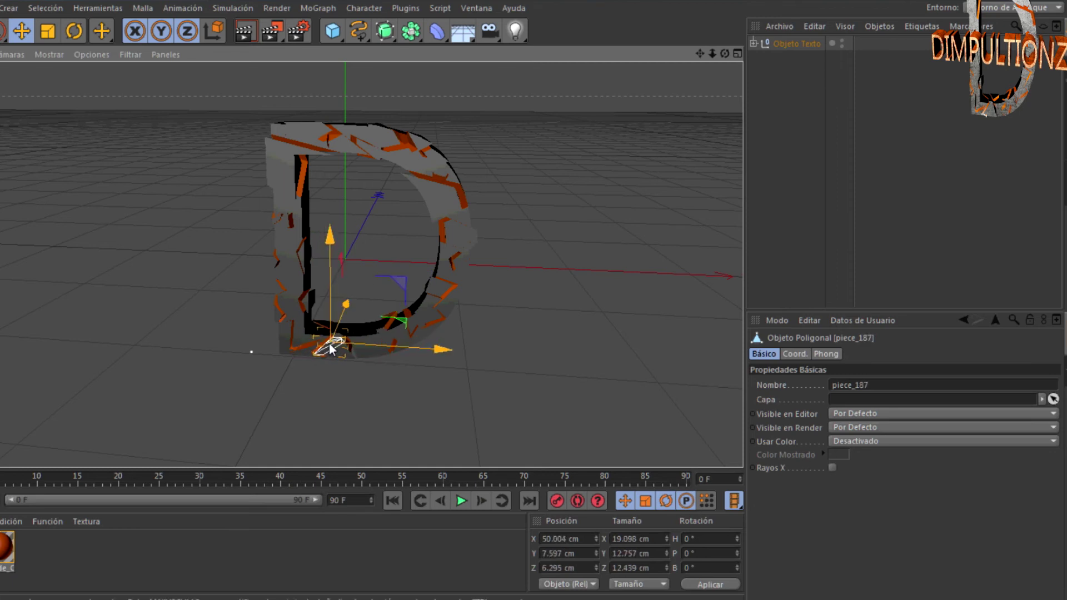
- Shift pieces around the middle of the D's bottom bar, deselect them and dismiss the blank window
click(365, 336)
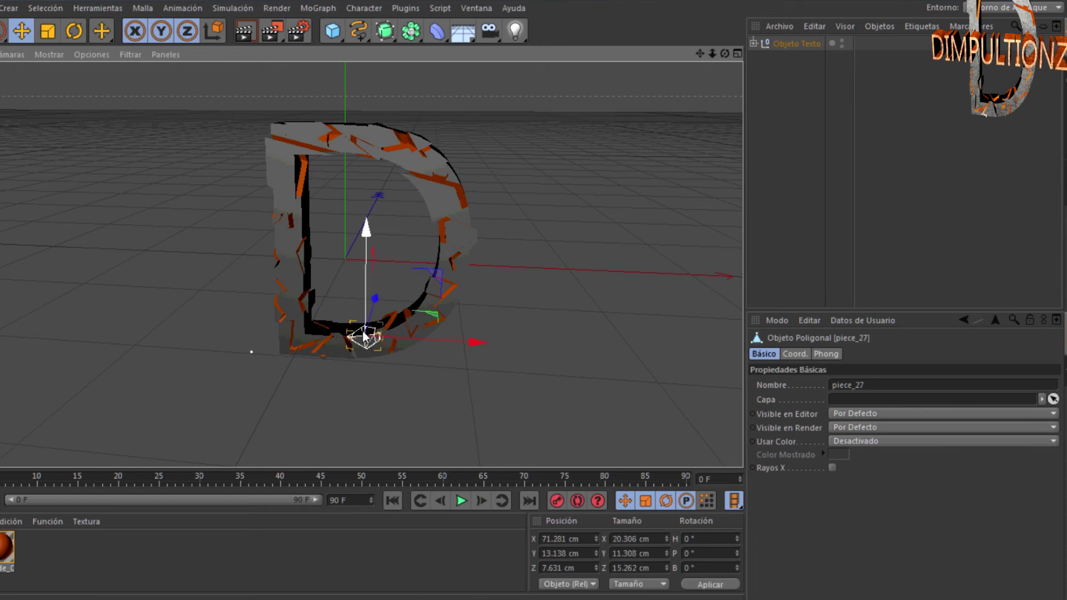
click(353, 328)
drag(355, 328, 383, 321)
click(369, 333)
click(376, 328)
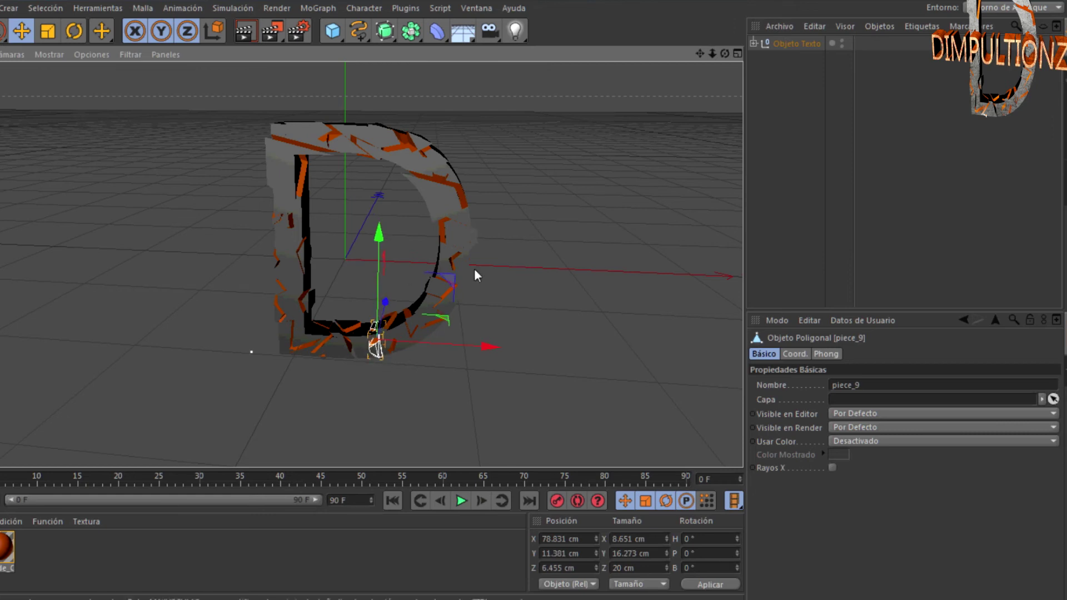
click(533, 299)
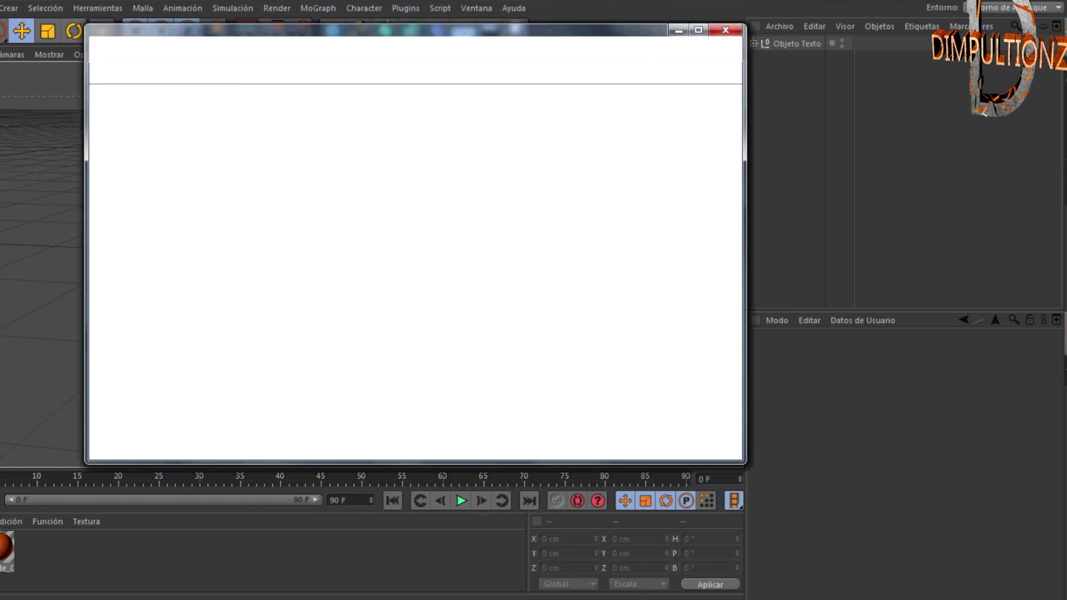
click(672, 29)
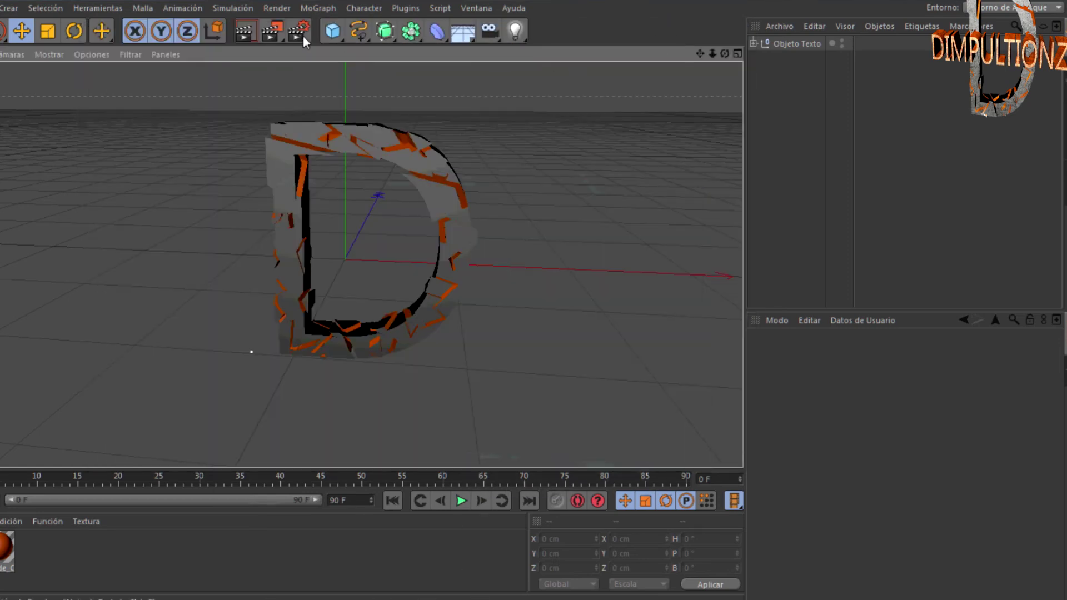
- Enable the alpha channel in the save options of the render settings
click(272, 10)
click(274, 8)
click(299, 9)
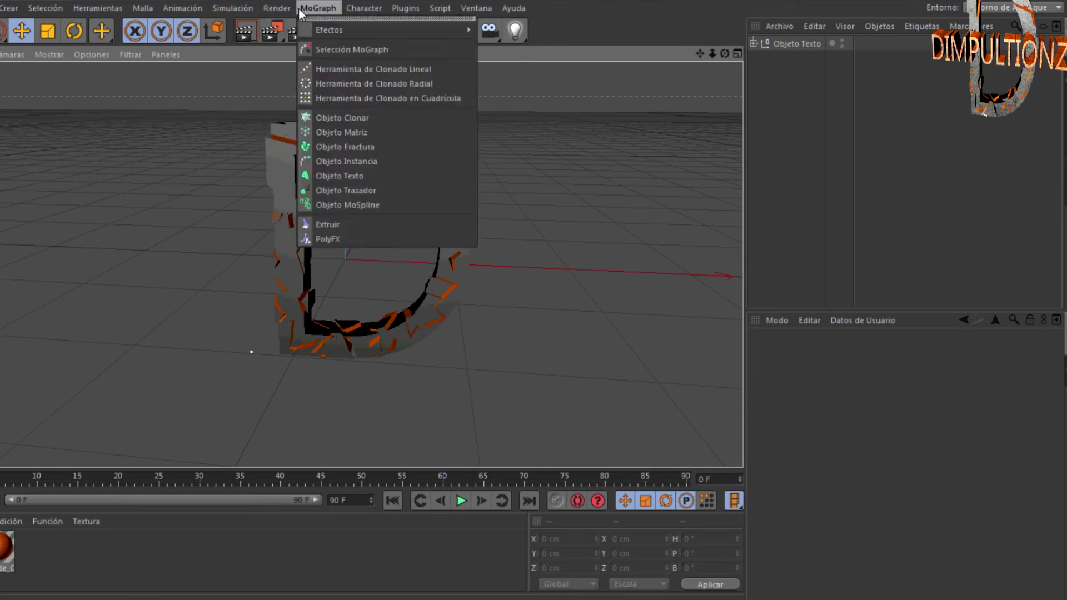
click(294, 37)
click(294, 38)
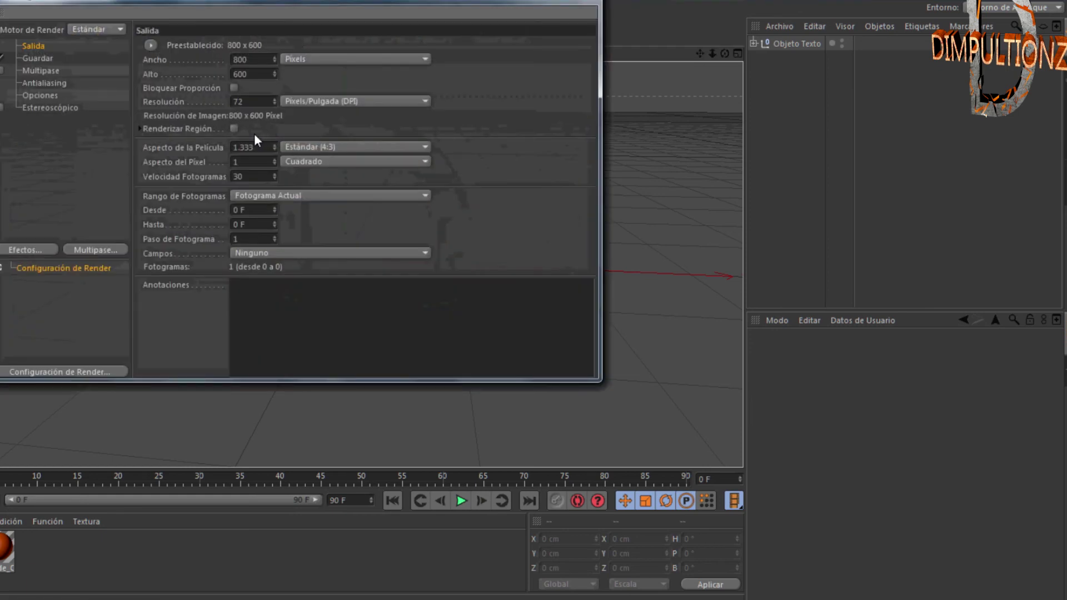
click(48, 57)
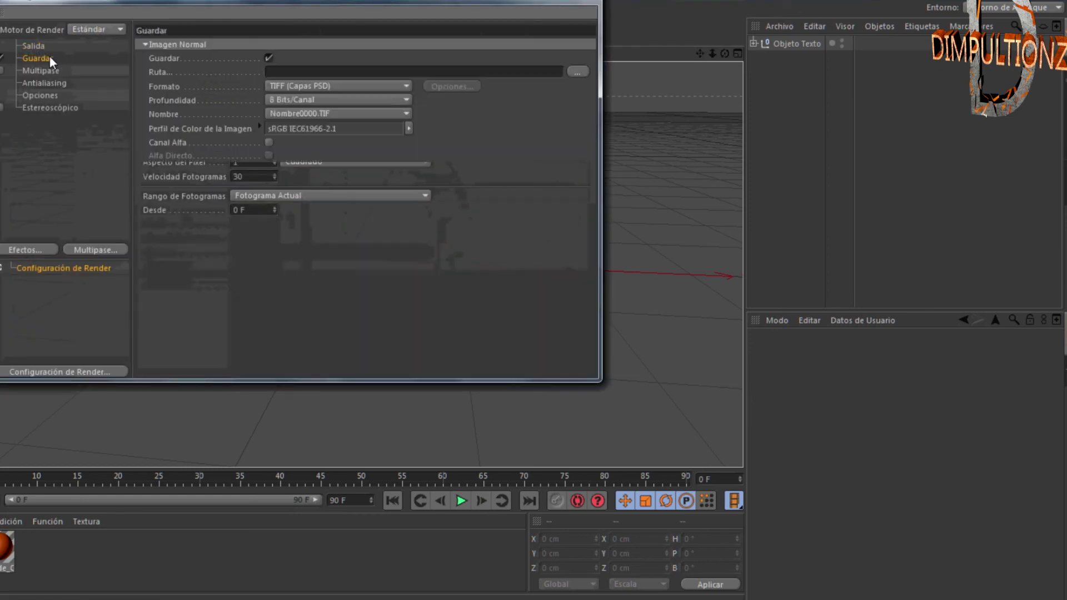
click(269, 142)
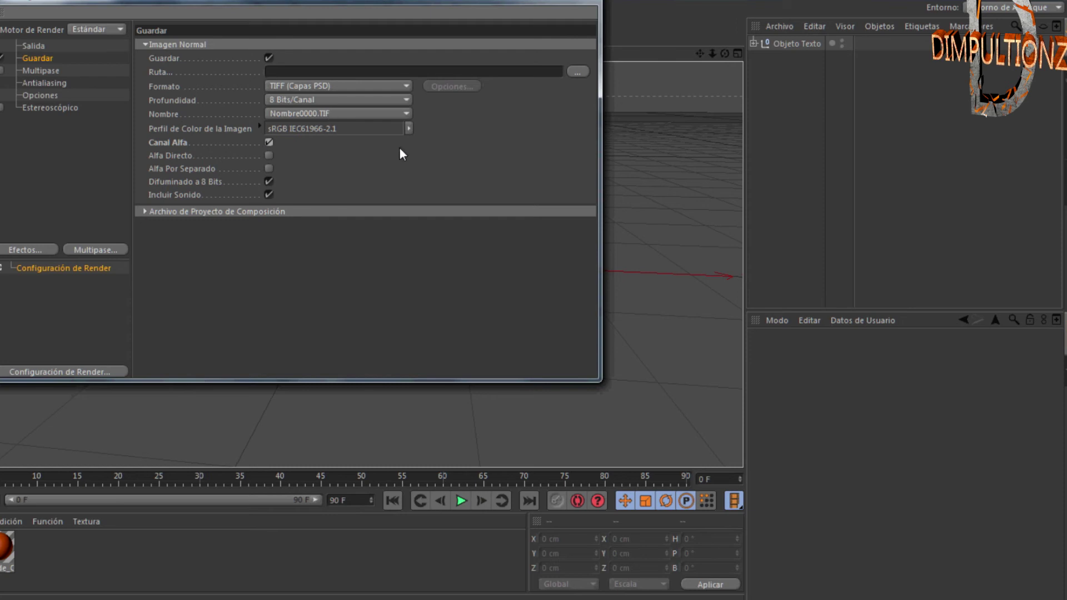
- Set the render output height to 800 pixels
click(42, 45)
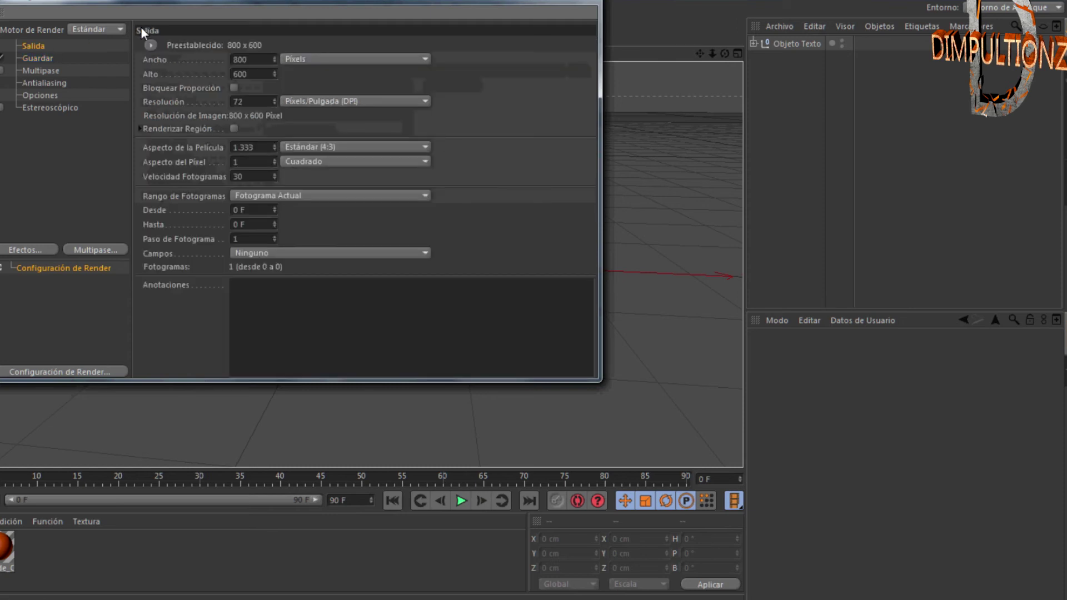
drag(251, 74, 211, 72)
text(800)
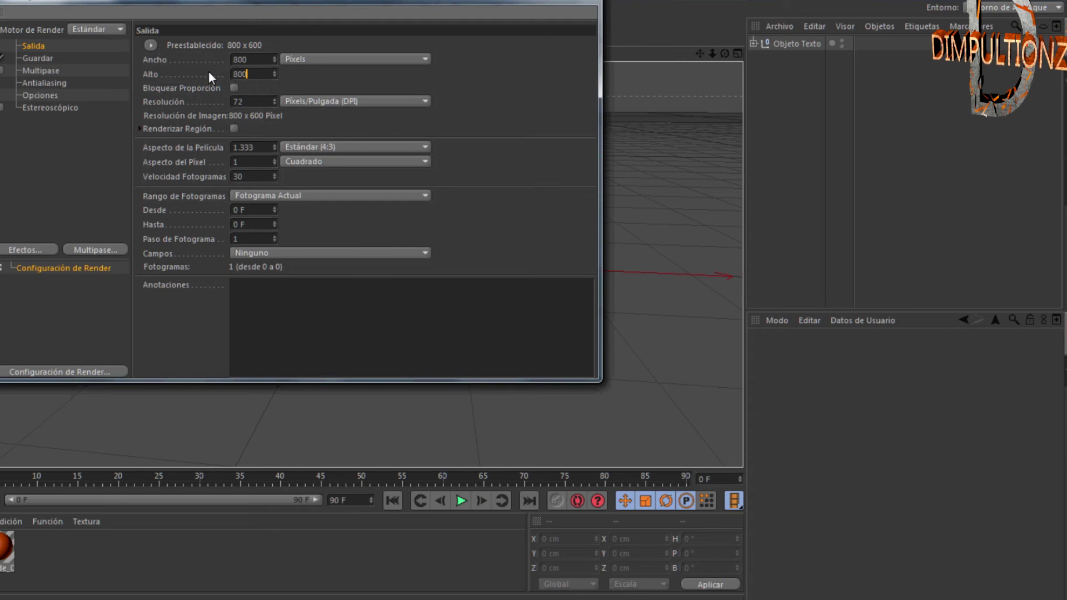
click(75, 168)
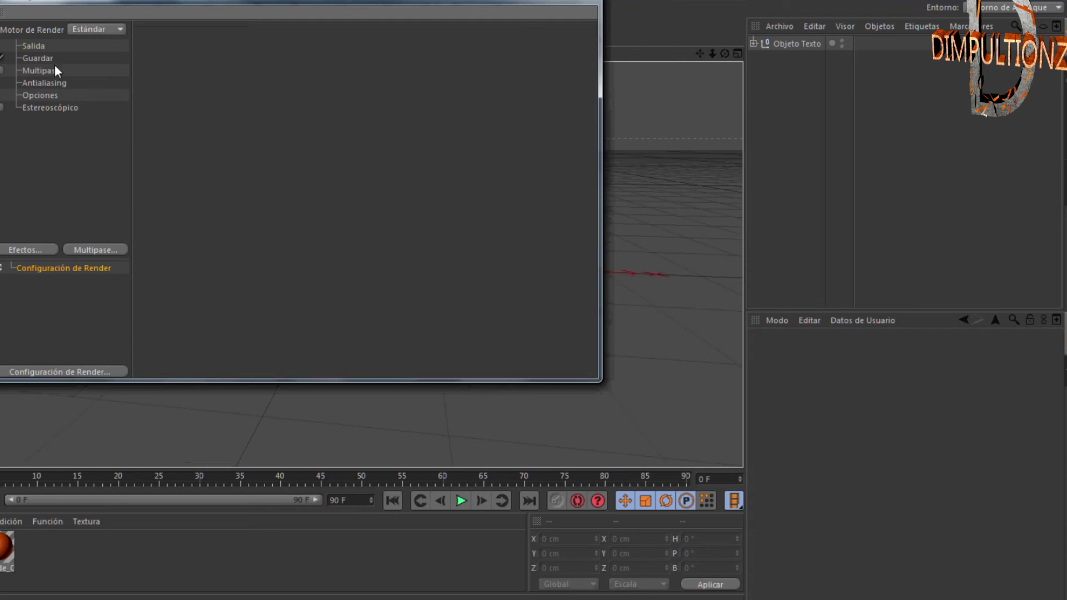
- Set the saved render image format to PNG
click(29, 59)
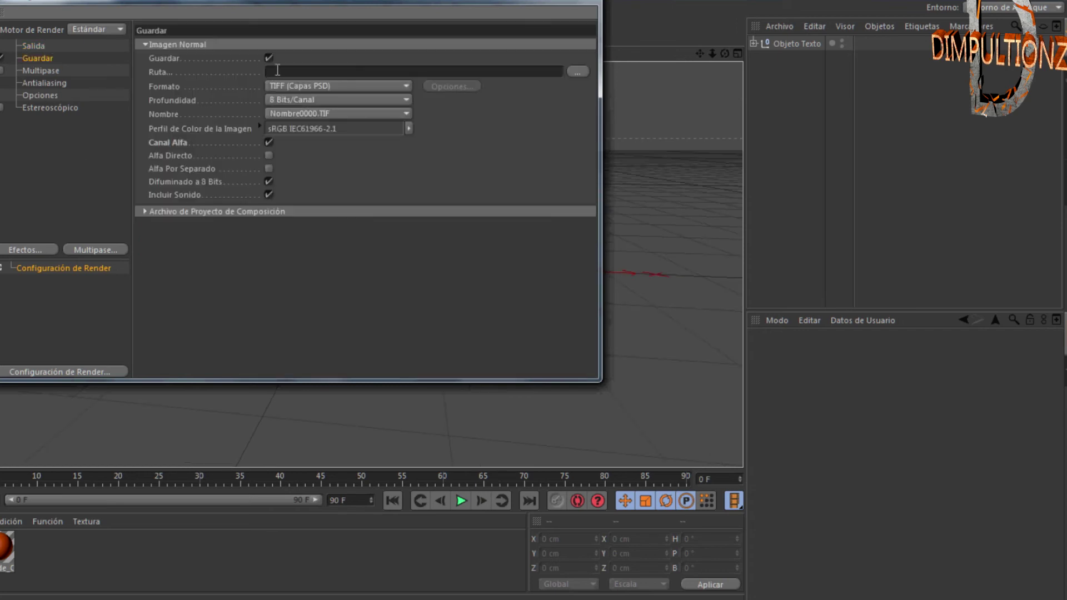
click(397, 88)
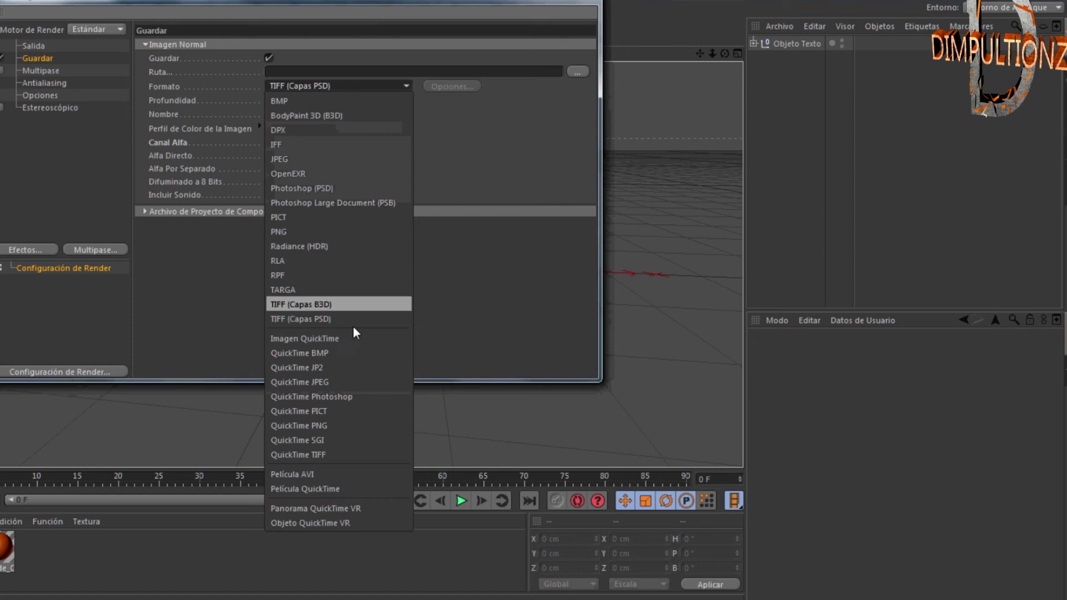
click(321, 236)
- Enter DIMPULTIONZMARCA DE AGUA as the render's save path and dismiss the render settings
click(335, 72)
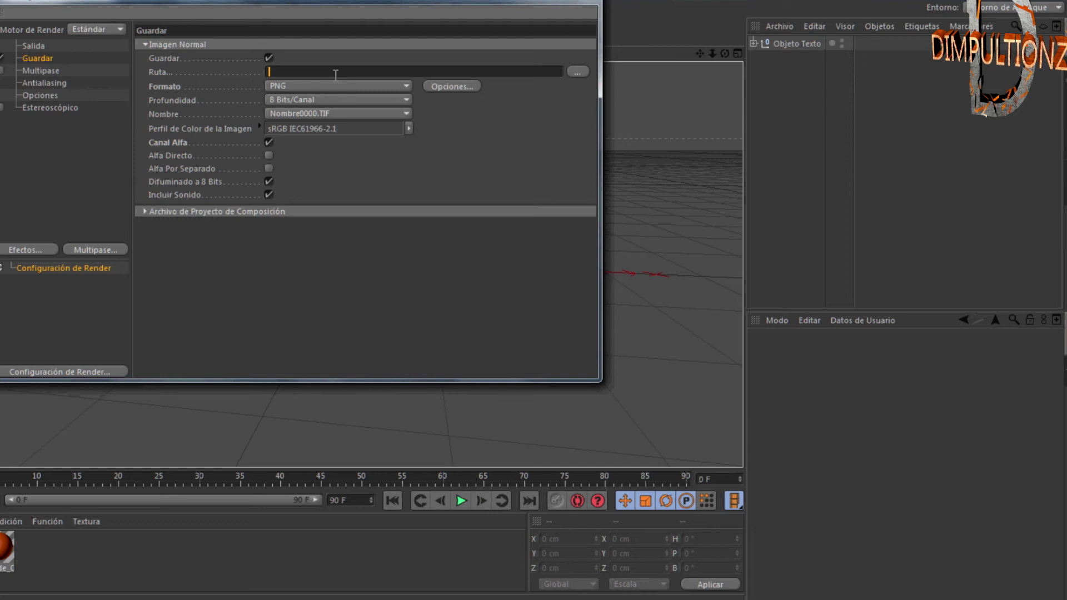
text(DI,PULTION)
click(277, 72)
key(BackSpace)
text(M)
click(328, 72)
text(ZMARCA DE AGUA)
click(532, 4)
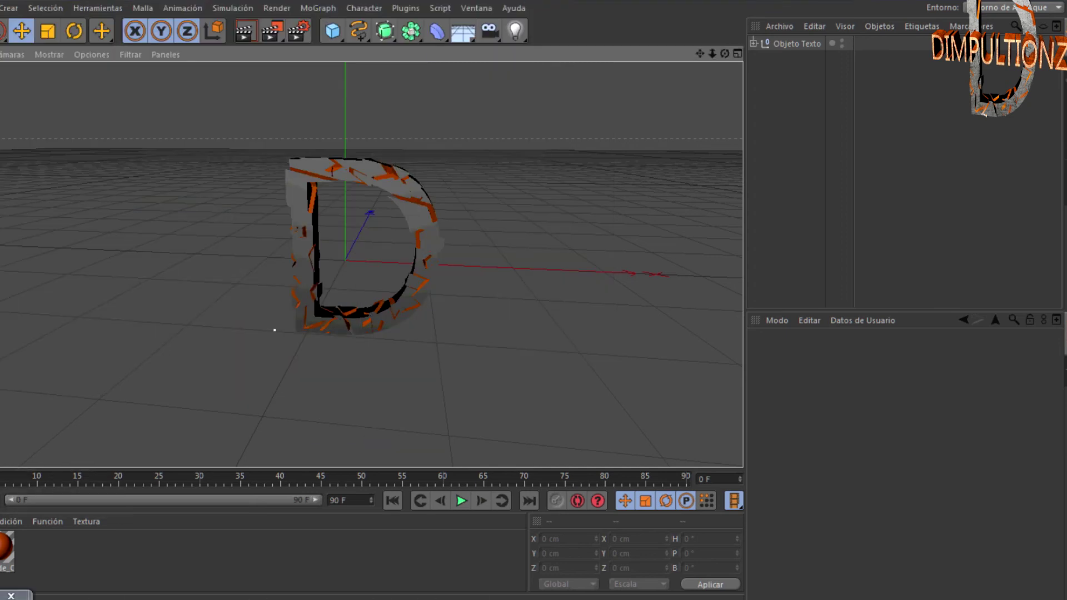
- Add a MoText object to the scene and set its text to DIMPULTIONZ
click(283, 6)
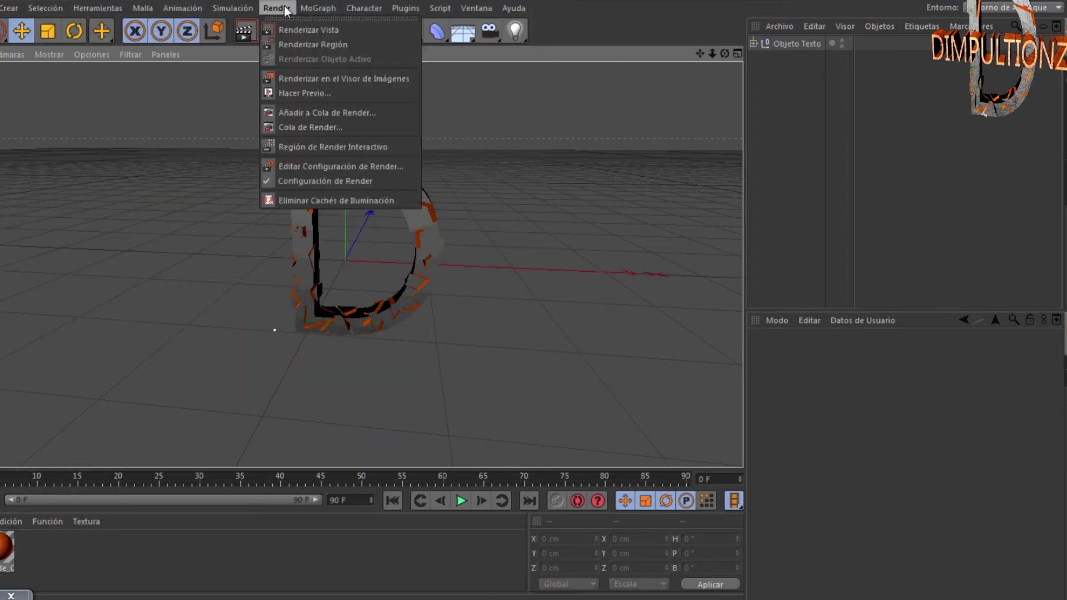
mouse_move(308, 6)
click(335, 175)
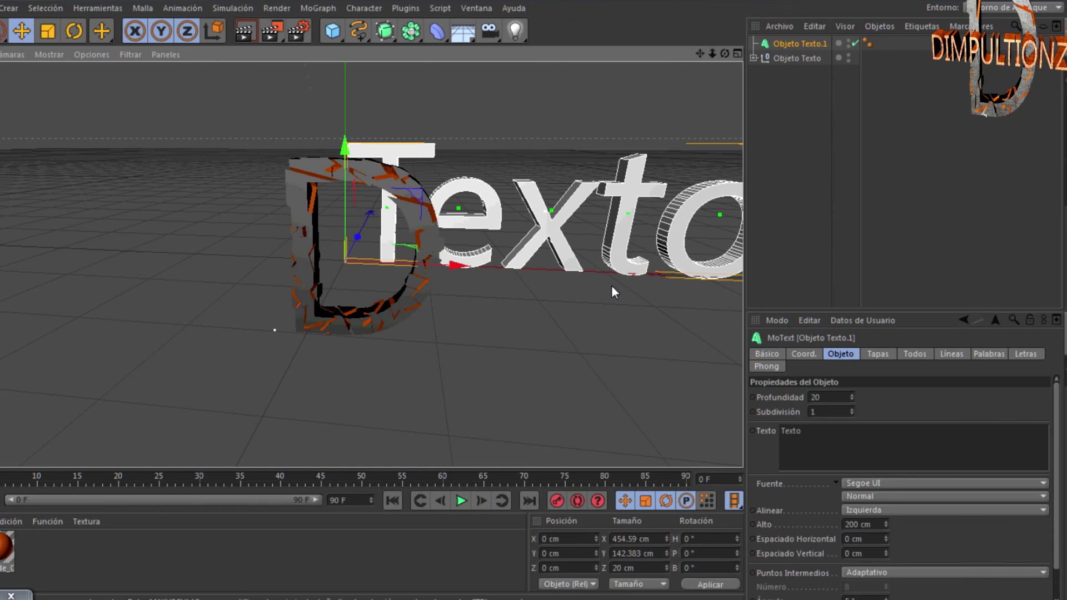
double_click(814, 439)
text(d)
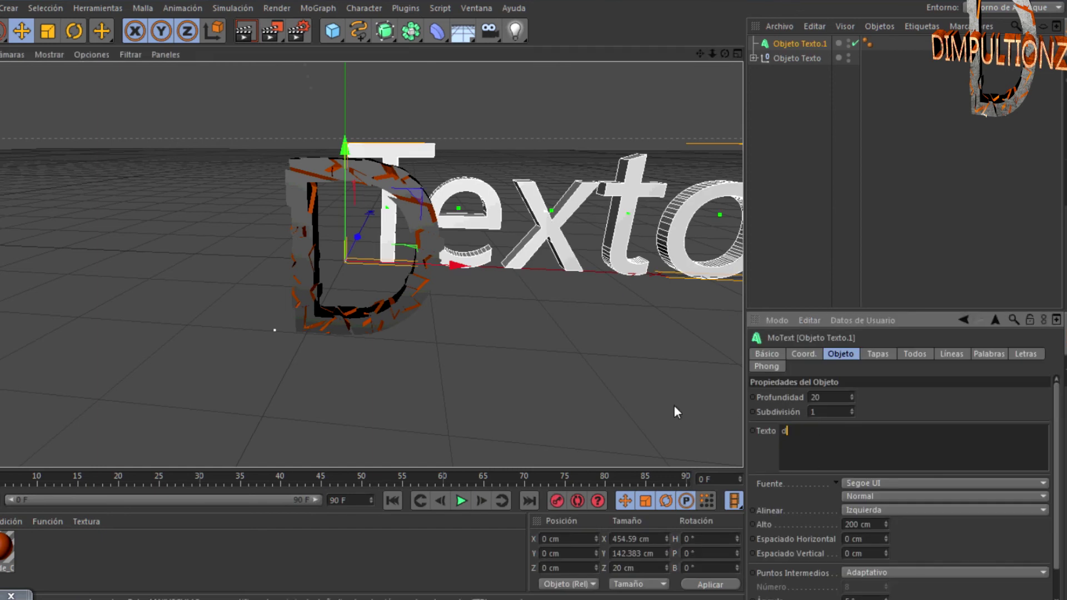
key(BackSpace)
text(DIMPULTIONZ)
click(700, 373)
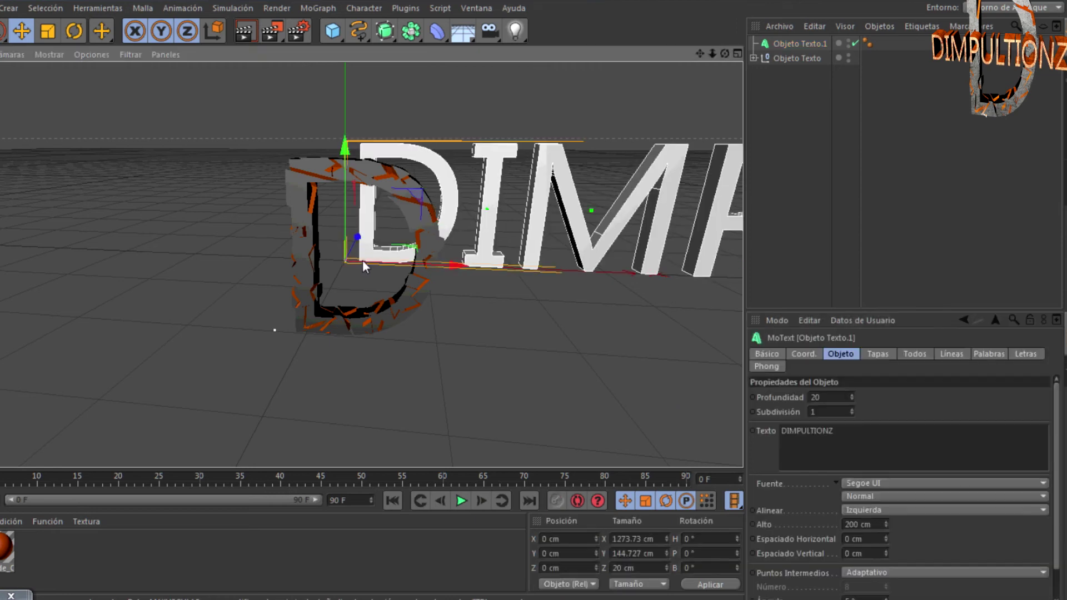
- Bring the DIMPULTIONZ text forward in front of the letter D and scale it down to about 182 cm wide
drag(364, 260, 248, 312)
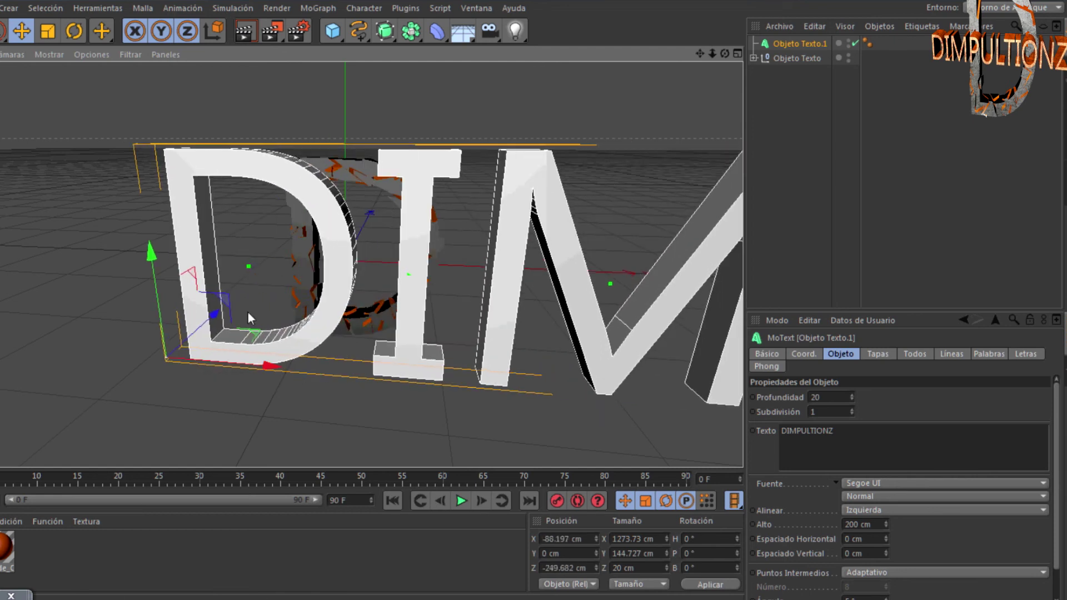
click(49, 32)
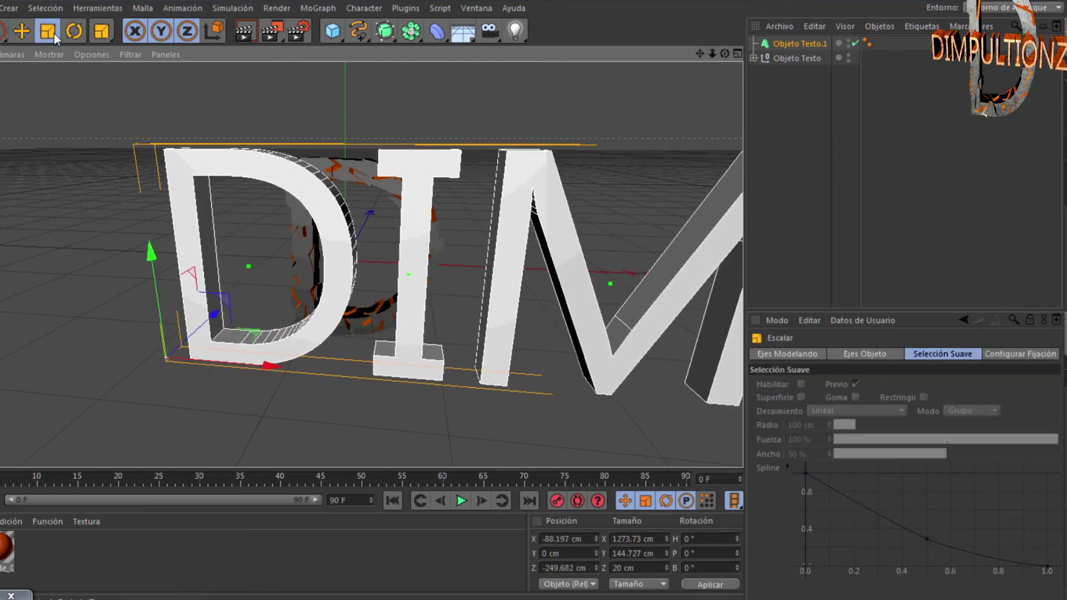
drag(286, 368, 178, 382)
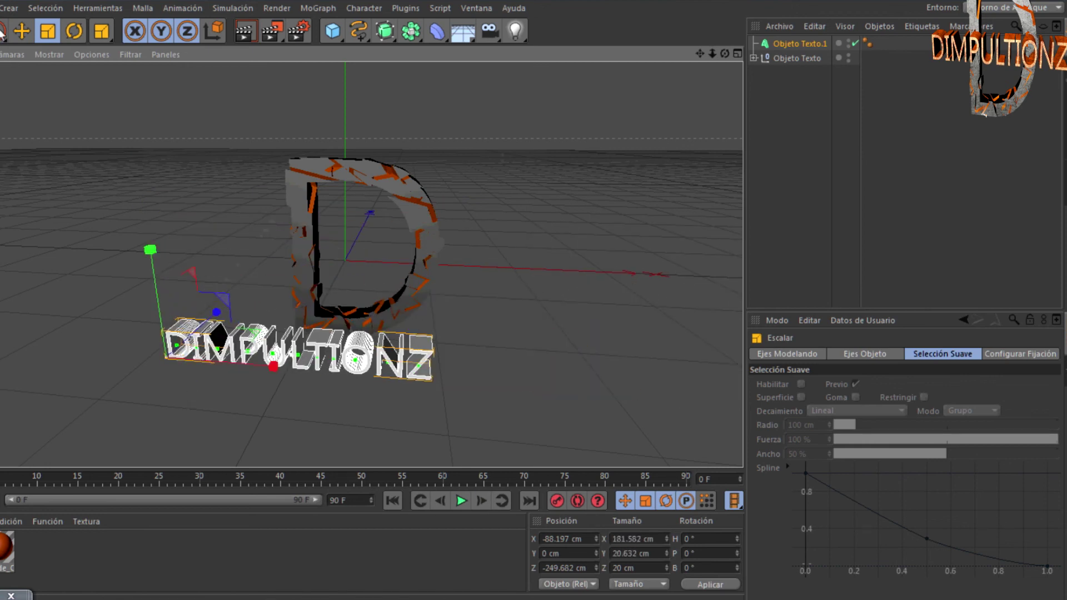
- Move the text up and across the middle of the letter D, to about X -50 cm and Y 76 cm
click(21, 33)
drag(150, 250, 169, 175)
drag(254, 261, 314, 263)
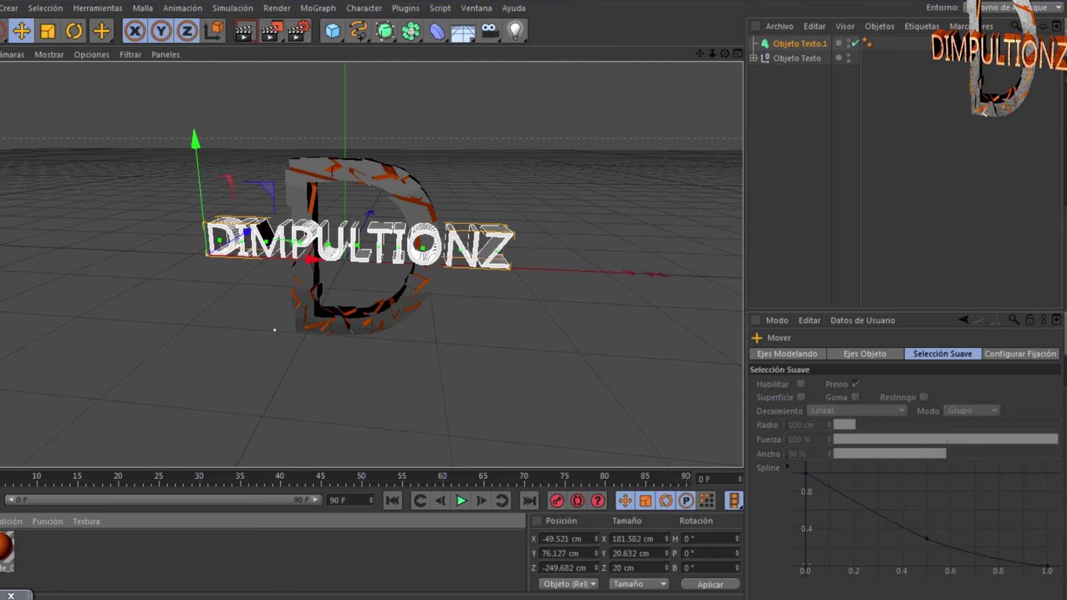
- Apply the orange Inside_Cut material to the DIMPULTIONZ text and lower the text to about Y 70 cm
drag(53, 498, 383, 257)
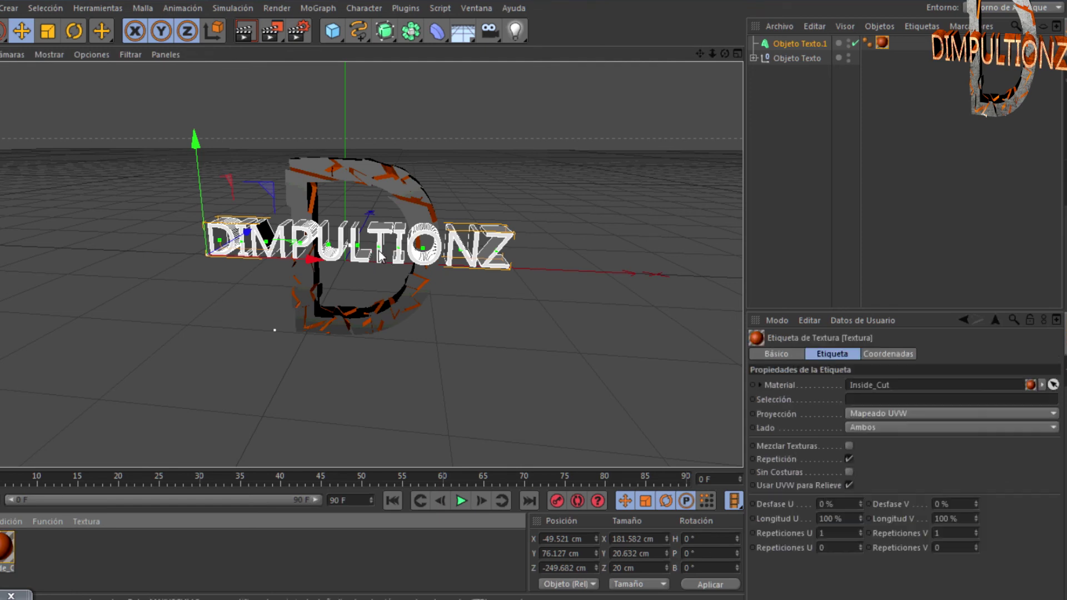
drag(195, 138, 195, 143)
click(195, 558)
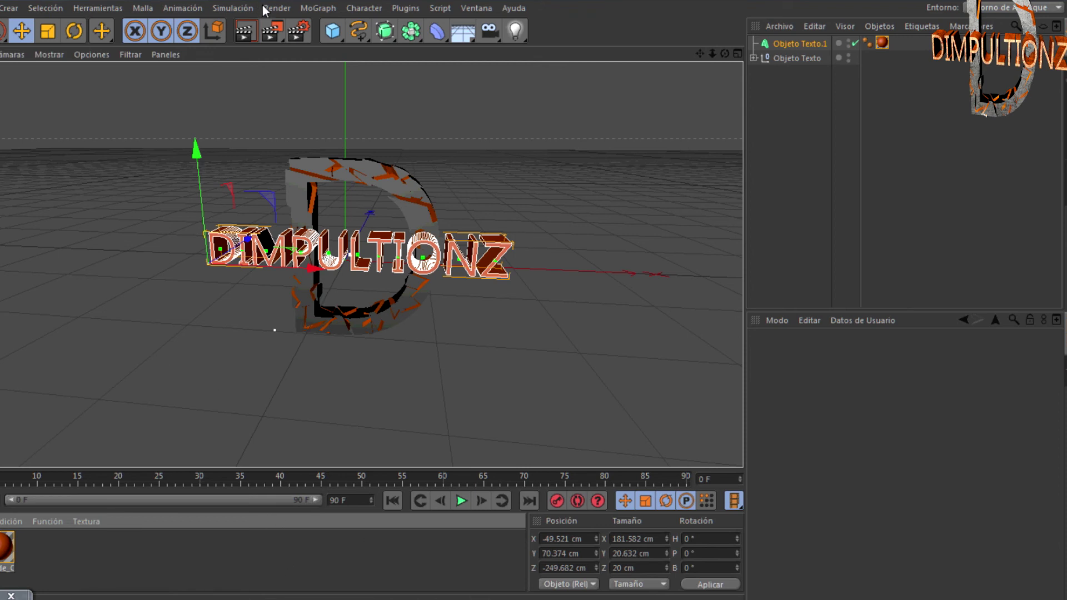
- Render the scene in the picture viewer and dismiss the viewer
click(272, 33)
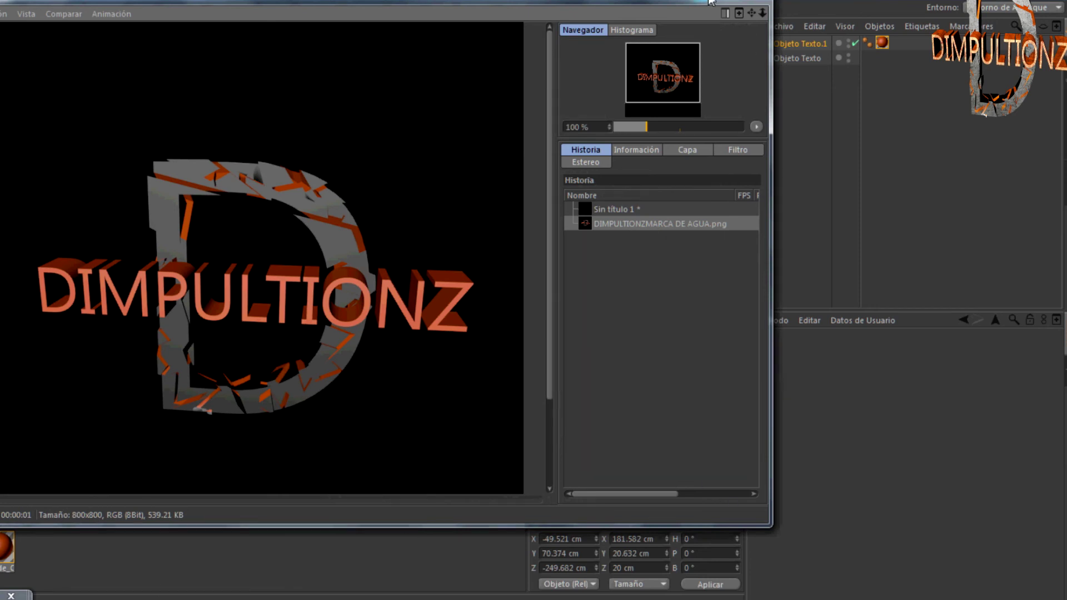
click(726, 17)
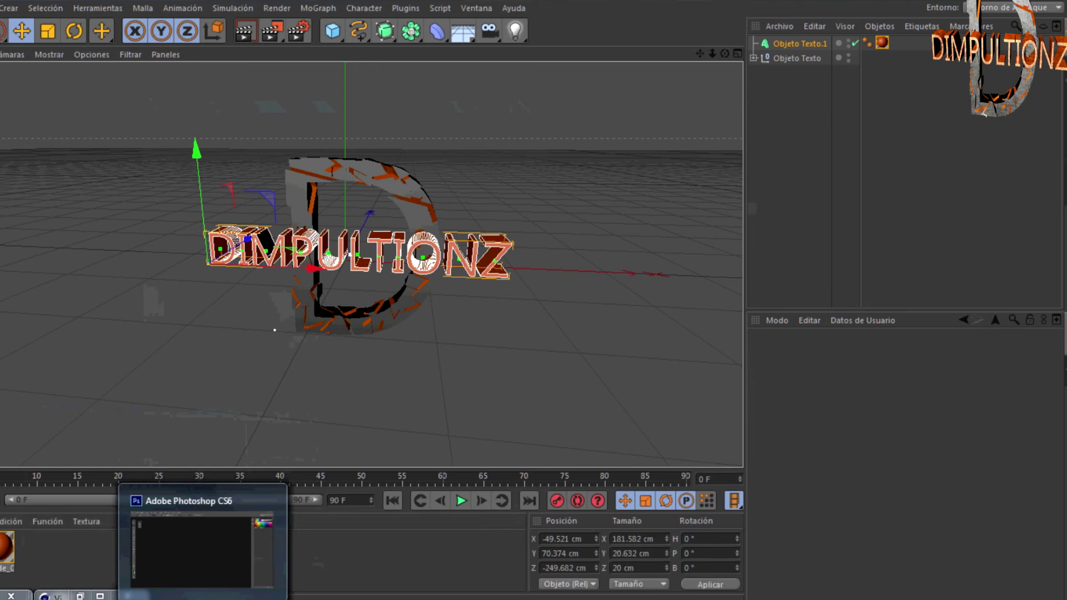
- Switch to Photoshop, create a new 800 × 800 pixel document and erase its white background
click(131, 517)
click(16, 5)
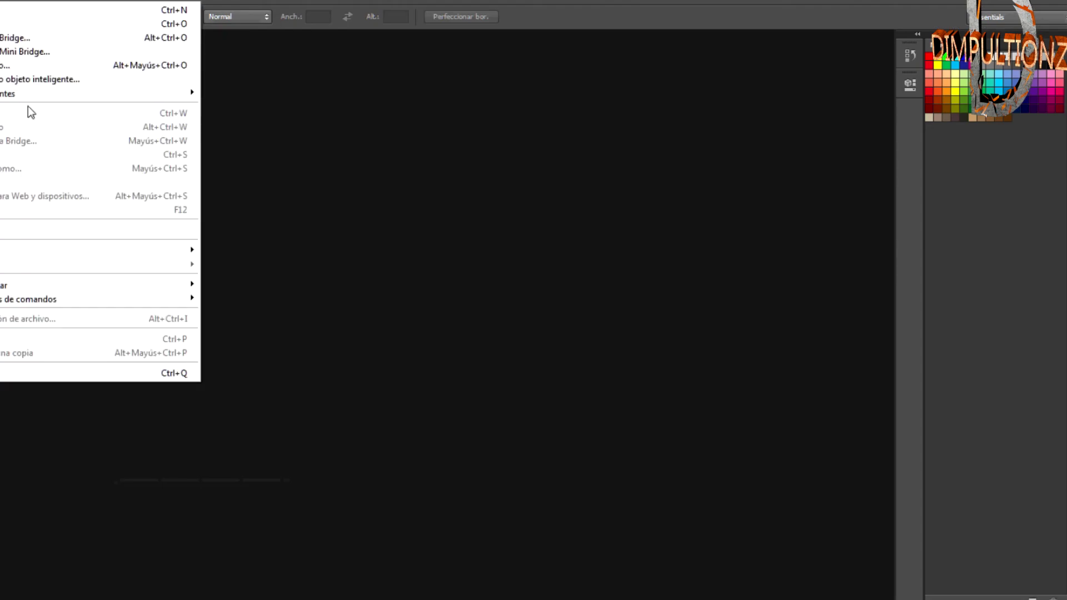
click(11, 10)
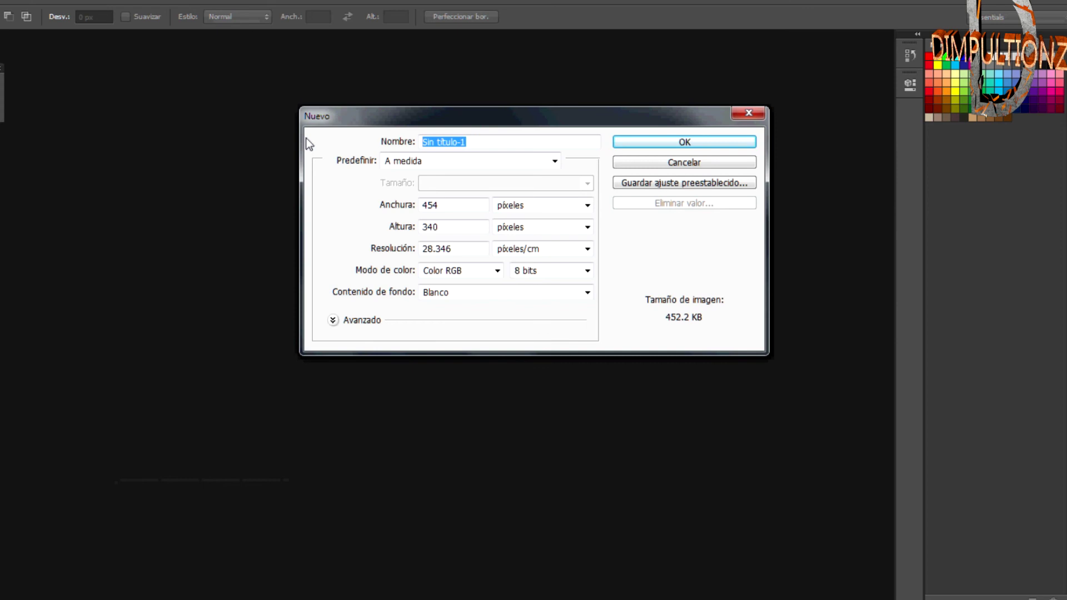
double_click(448, 206)
text(800)
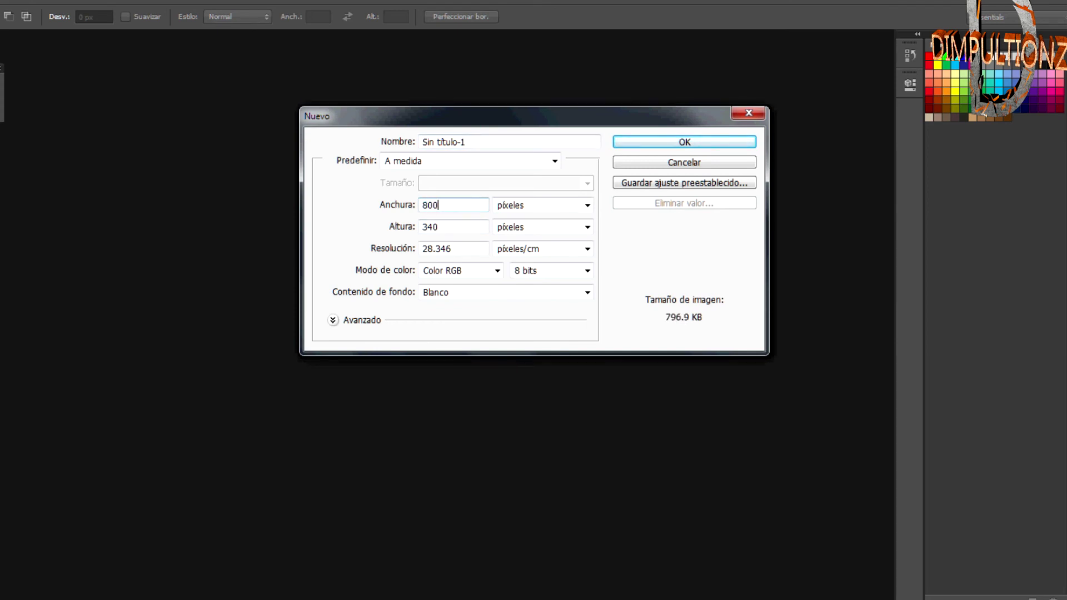
double_click(447, 227)
text(800)
click(719, 144)
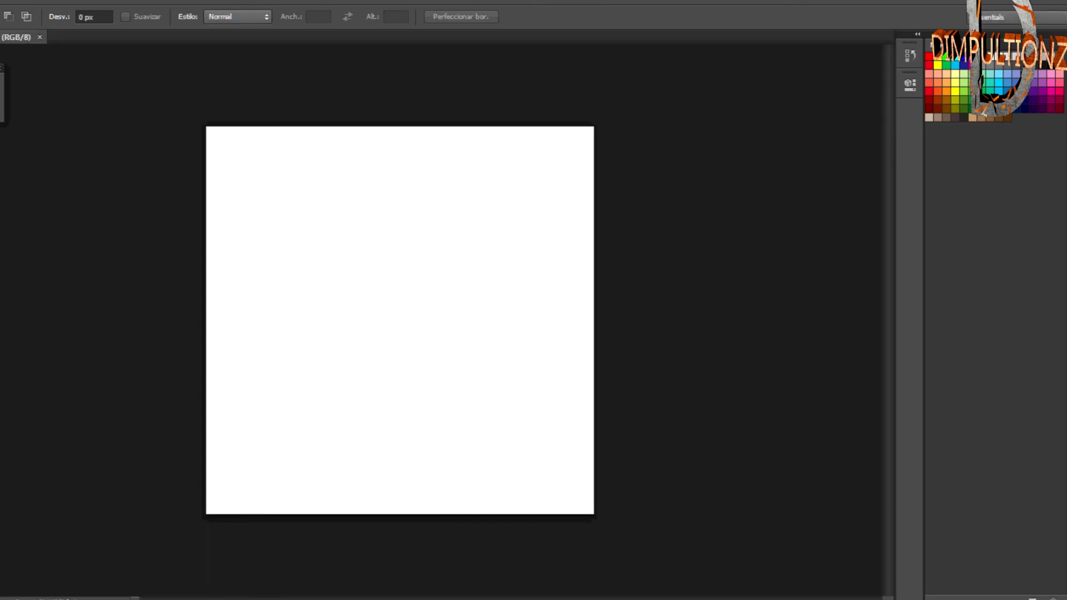
key(e)
click(343, 330)
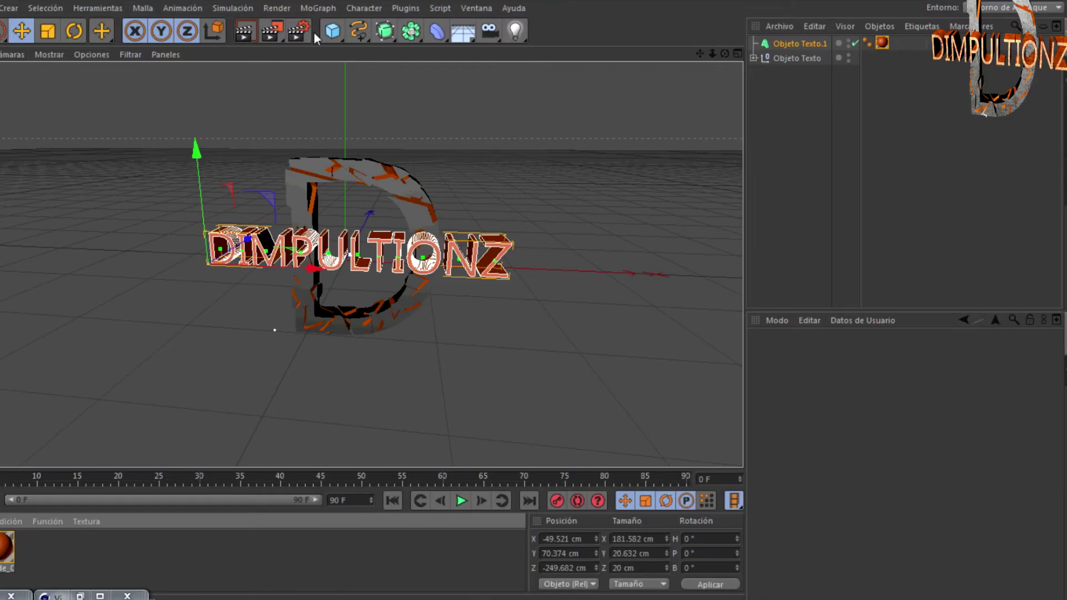
- Switch to Cinema 4D and render the scene again, overwriting the existing DIMPULTIONZMARCA DE AGUA.png
click(268, 34)
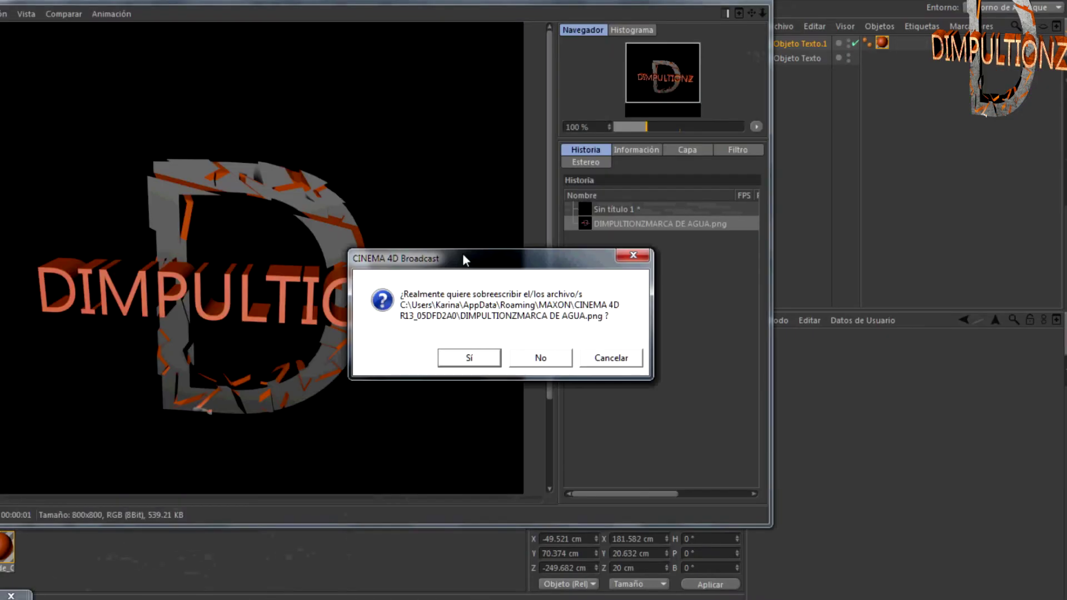
click(466, 357)
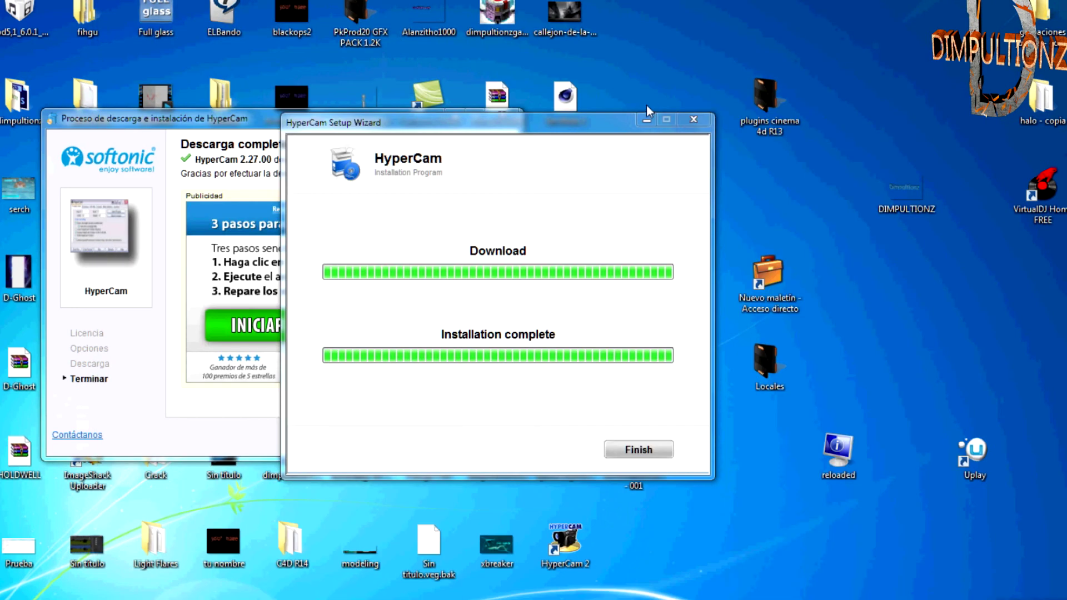
- Minimize the HyperCam installer windows and look through the Documents and Downloads folders for the rendered image
click(701, 118)
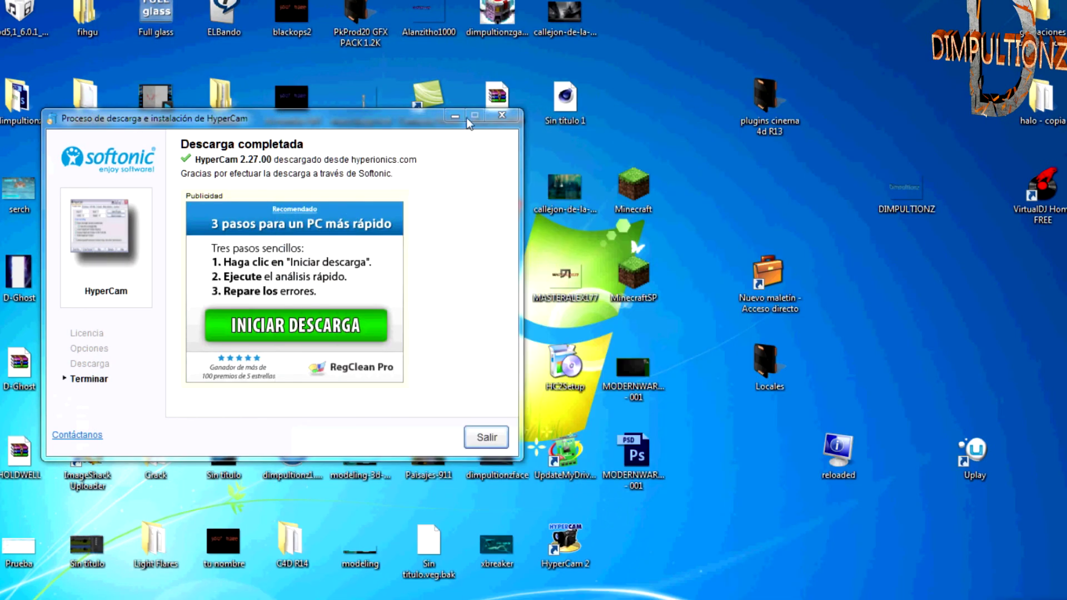
click(465, 118)
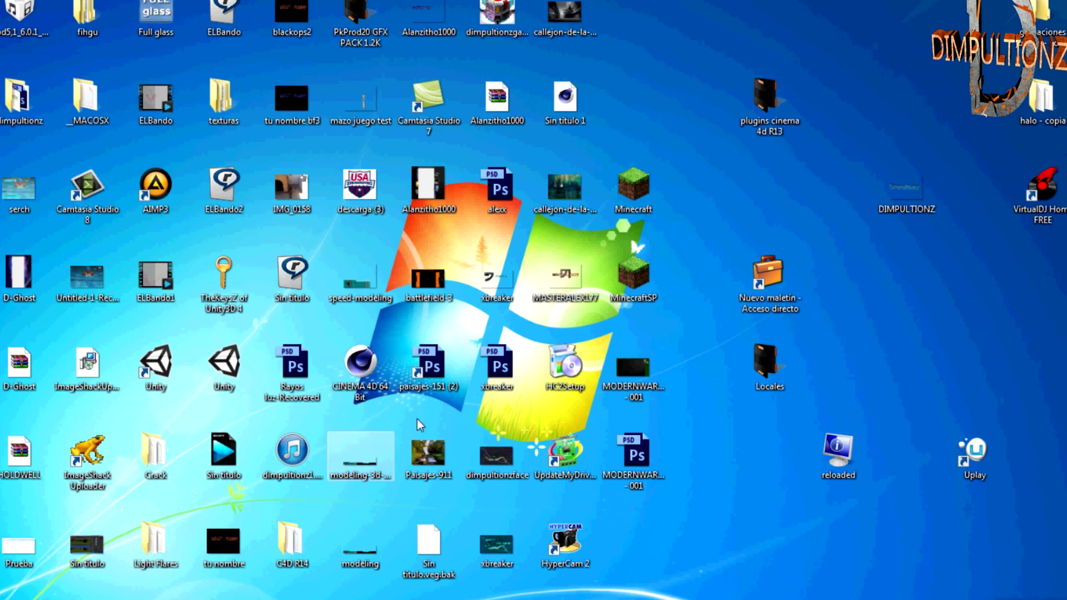
key(super)
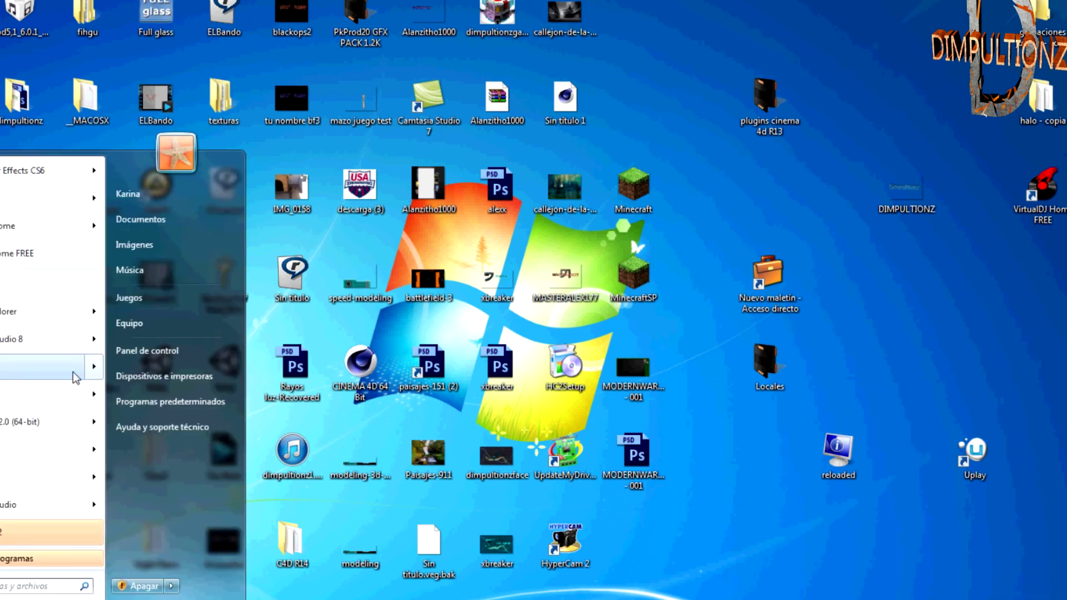
click(141, 220)
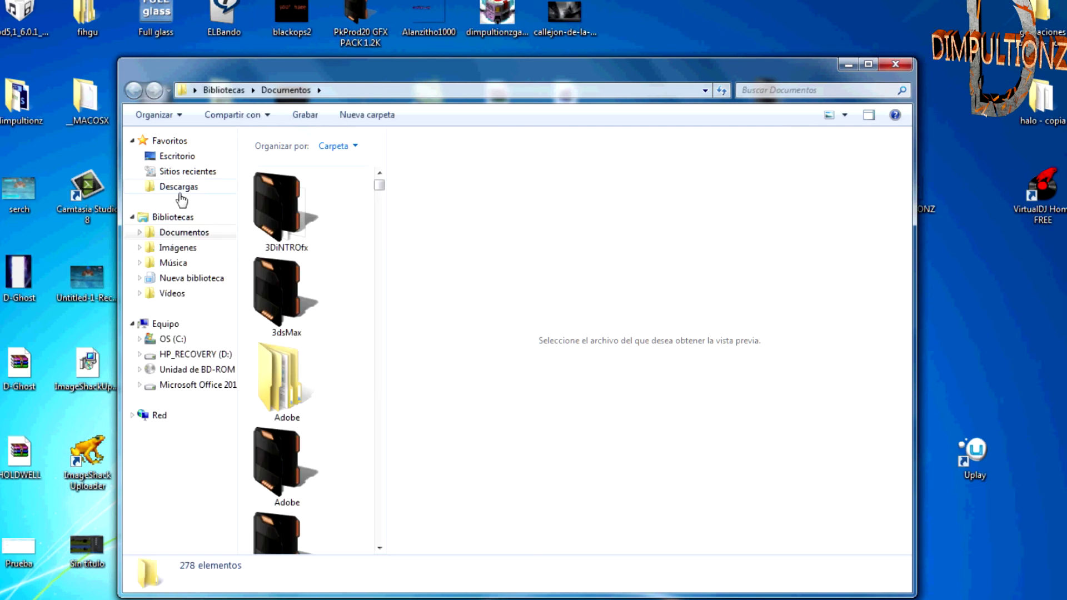
click(181, 193)
click(379, 174)
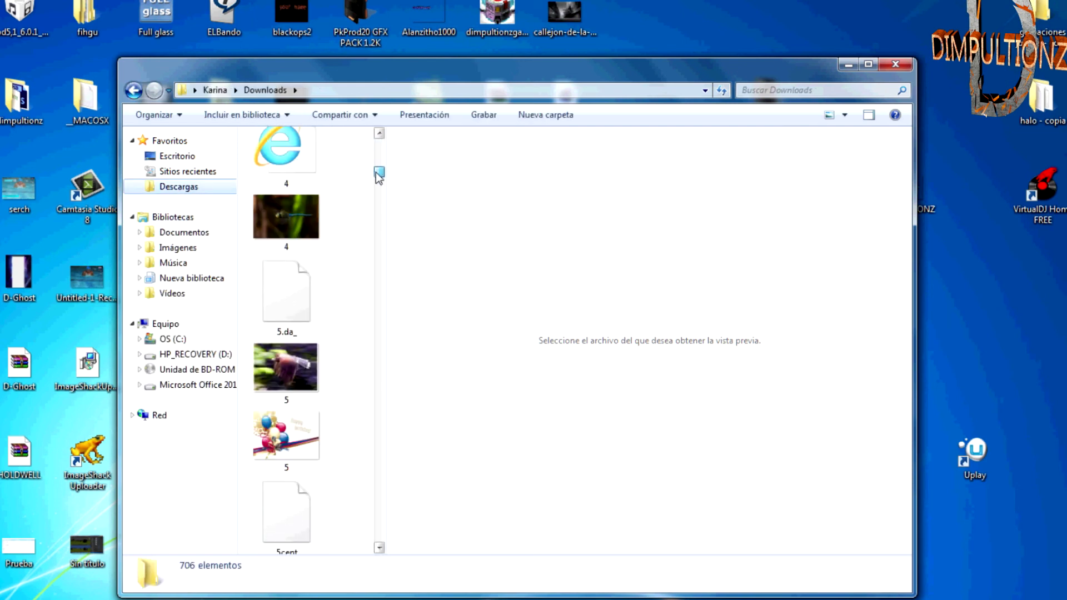
drag(379, 173, 400, 287)
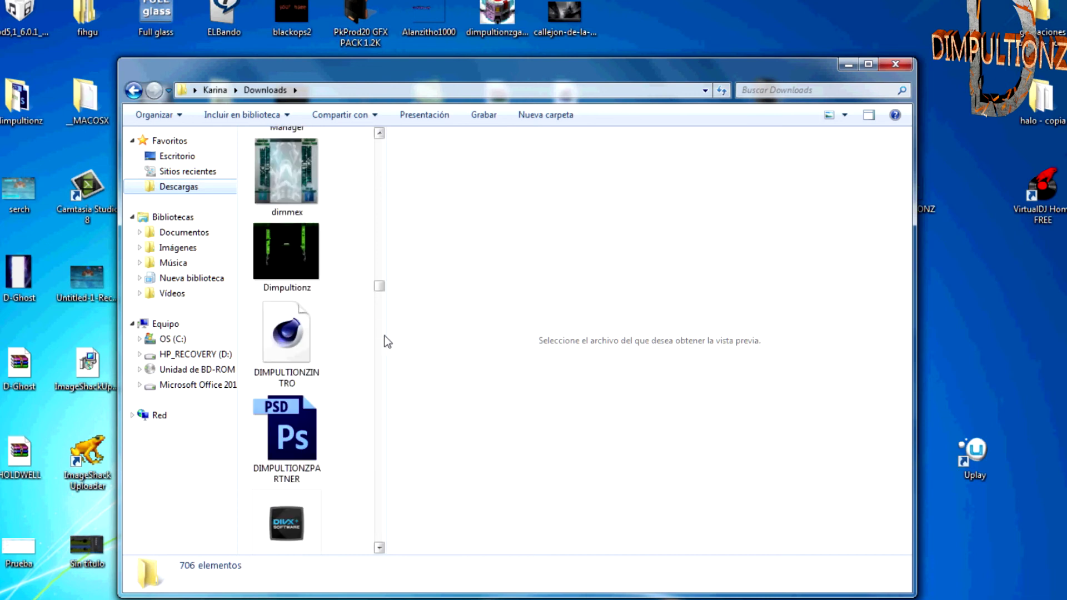
drag(385, 336, 610, 369)
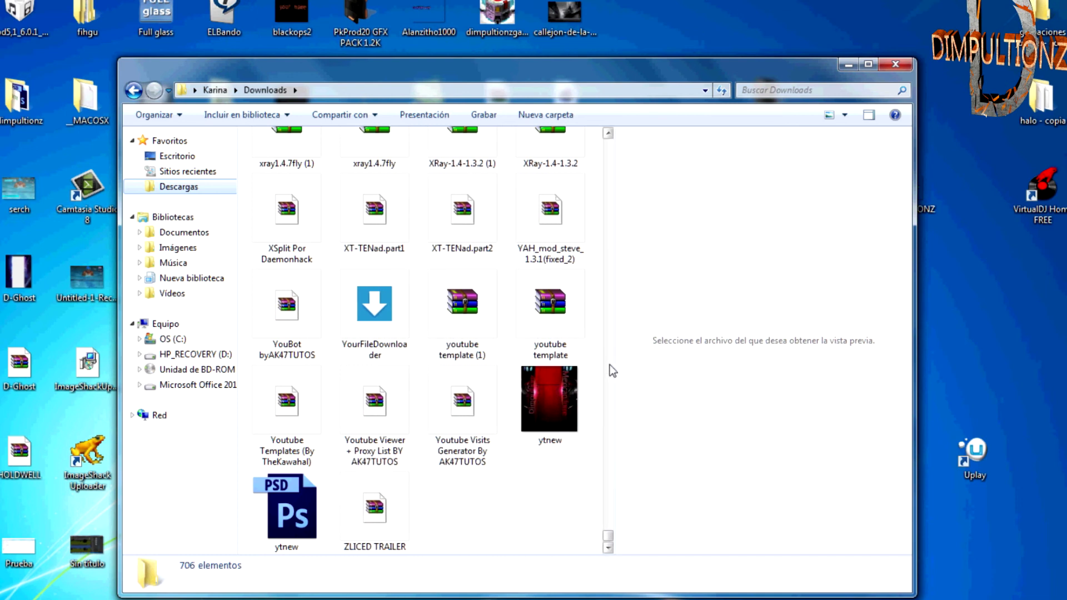
drag(609, 536, 607, 248)
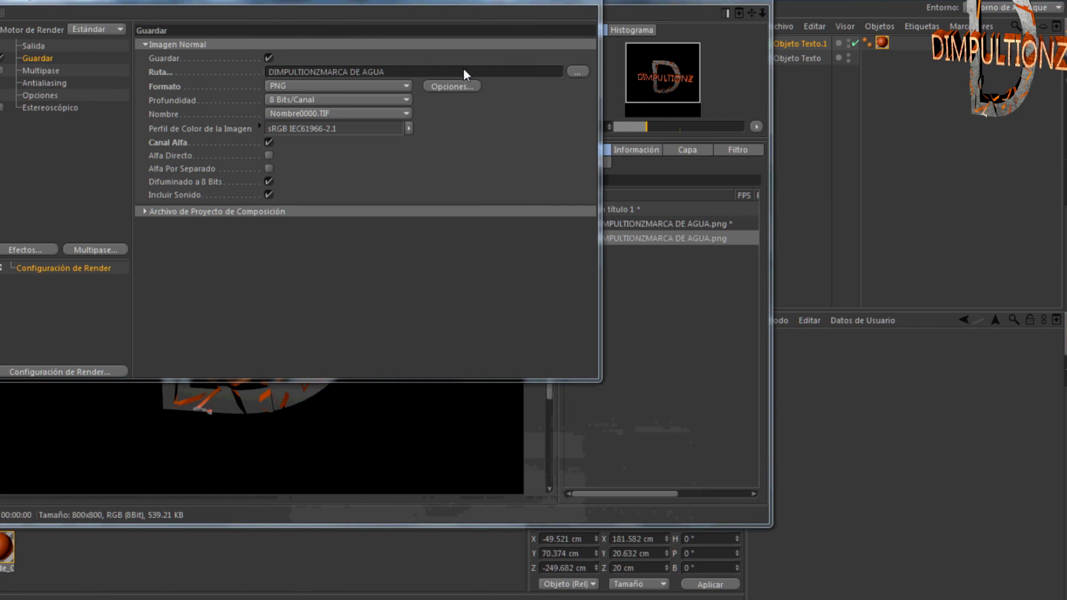
- Set the render's save path to DIMPULTIONZMARCA DE AGUA on the Desktop and close the render settings
click(462, 89)
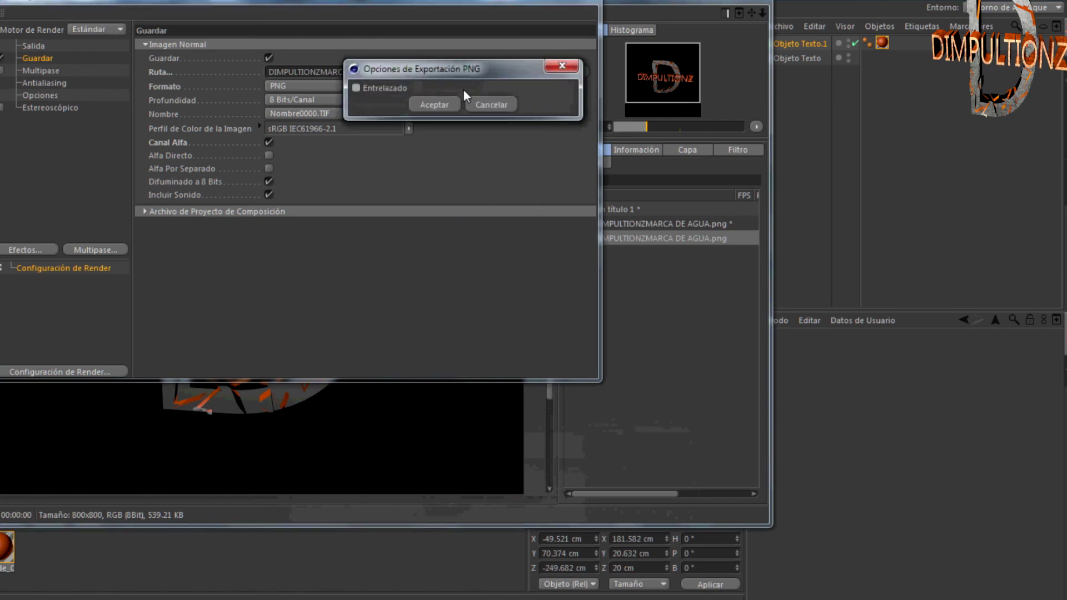
click(491, 104)
click(576, 69)
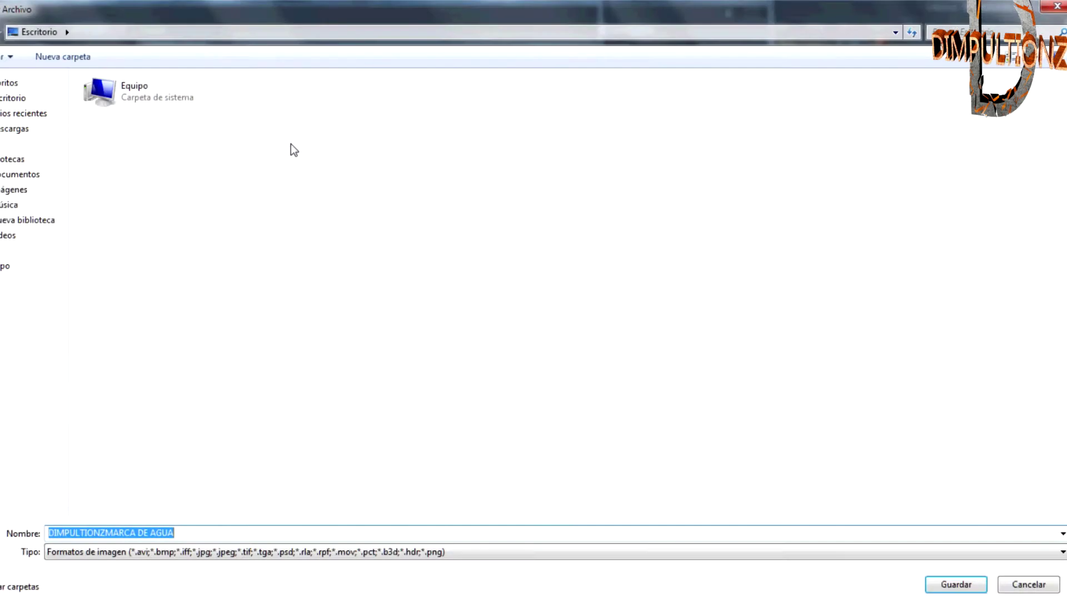
click(22, 113)
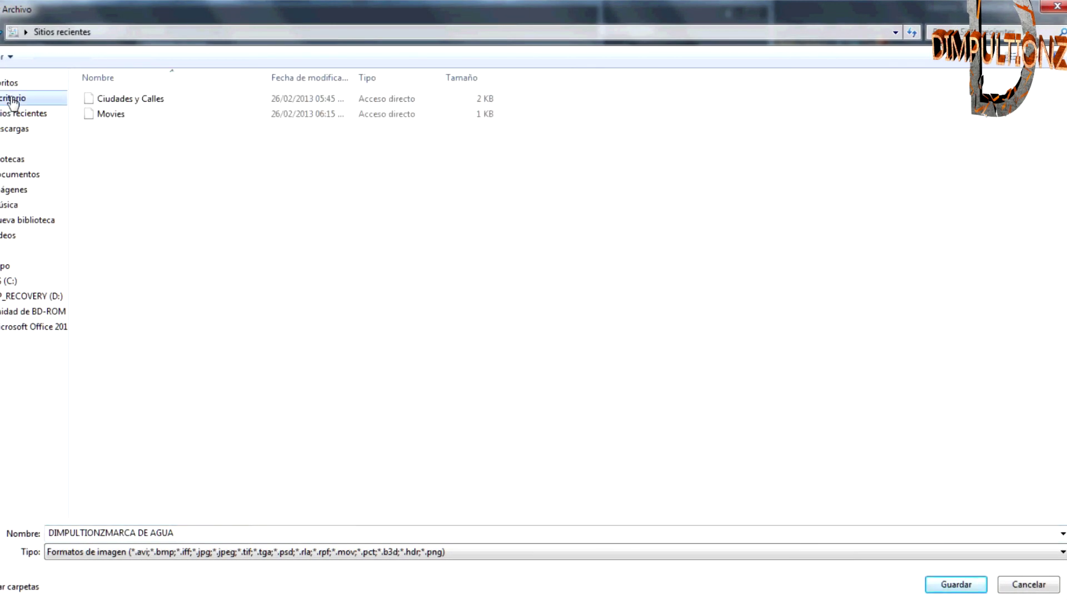
click(16, 98)
click(955, 584)
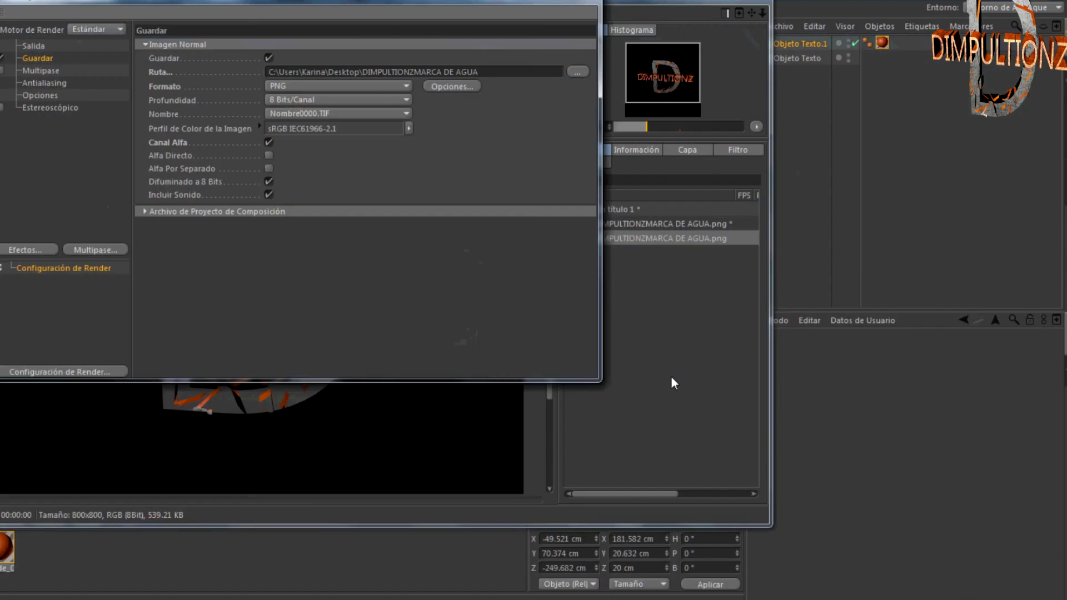
click(560, 1)
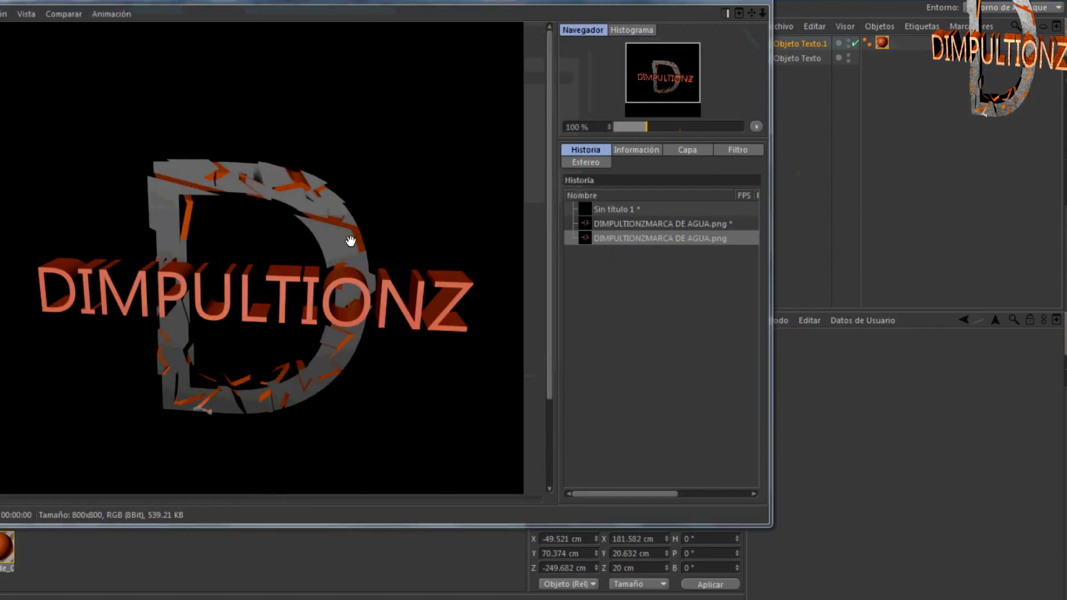
- Render the scene to the PNG on the Desktop and clear the picture viewer, Cinema 4D and Downloads windows away
click(739, 1)
click(269, 30)
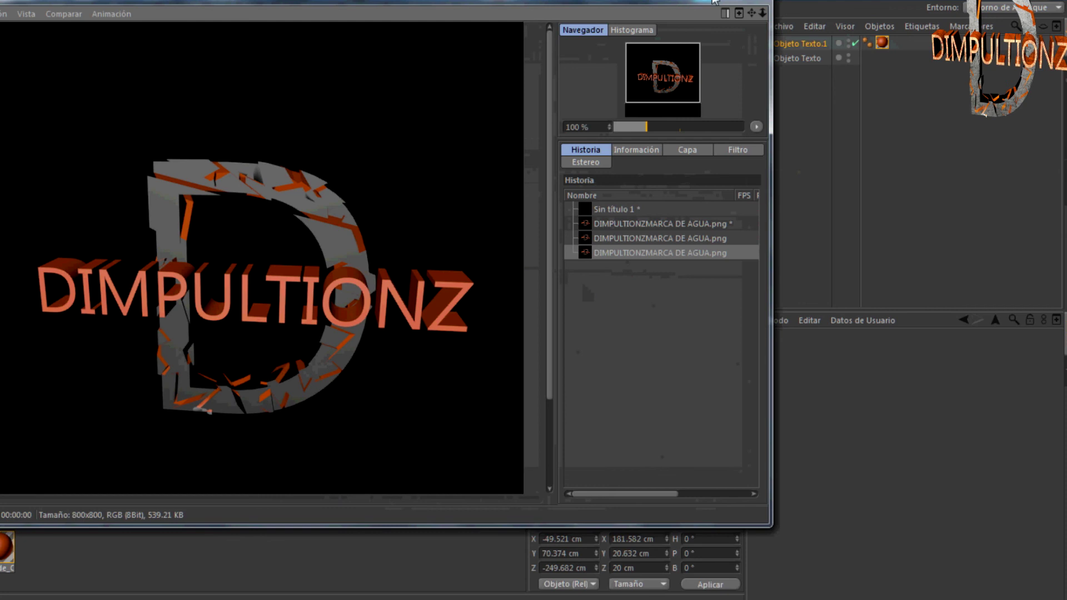
click(740, 1)
click(1009, 3)
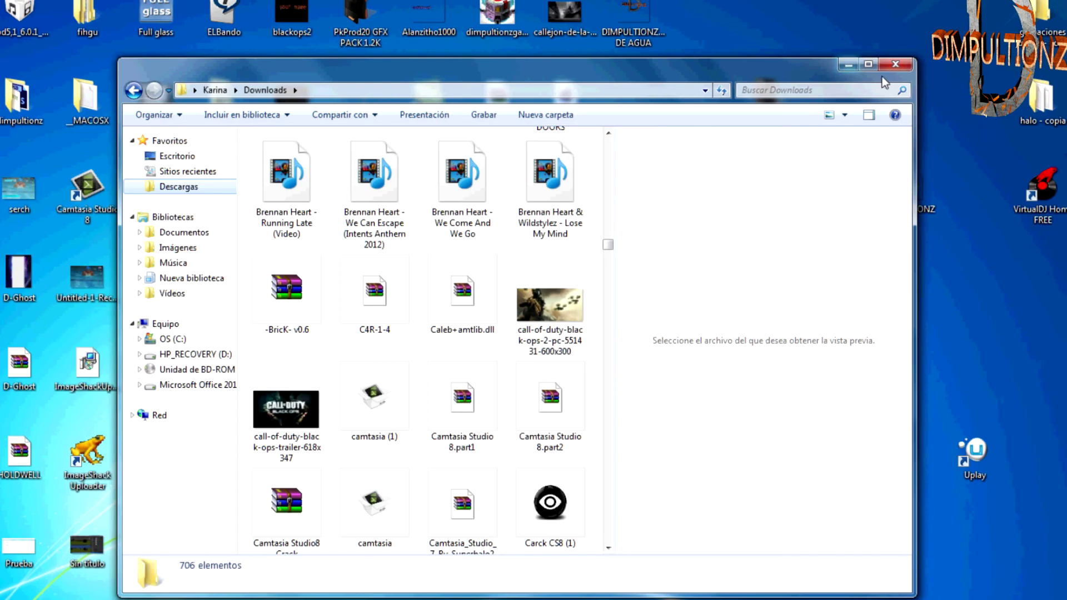
click(845, 66)
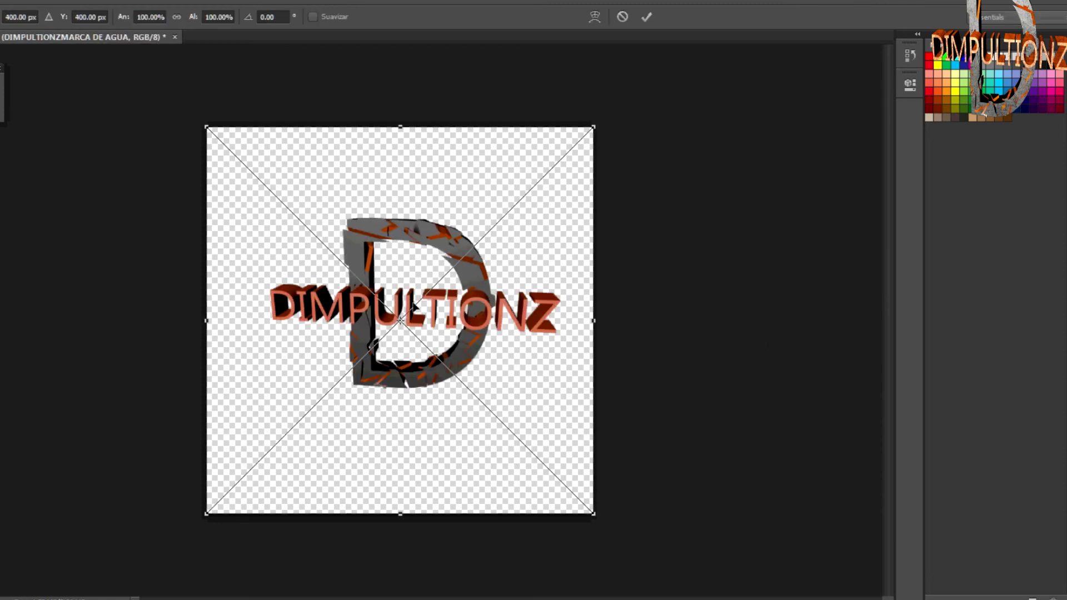
- Move the placed DIMPULTIONZMARCA DE AGUA render slightly left to X 382 px and commit its placement
drag(412, 307, 412, 306)
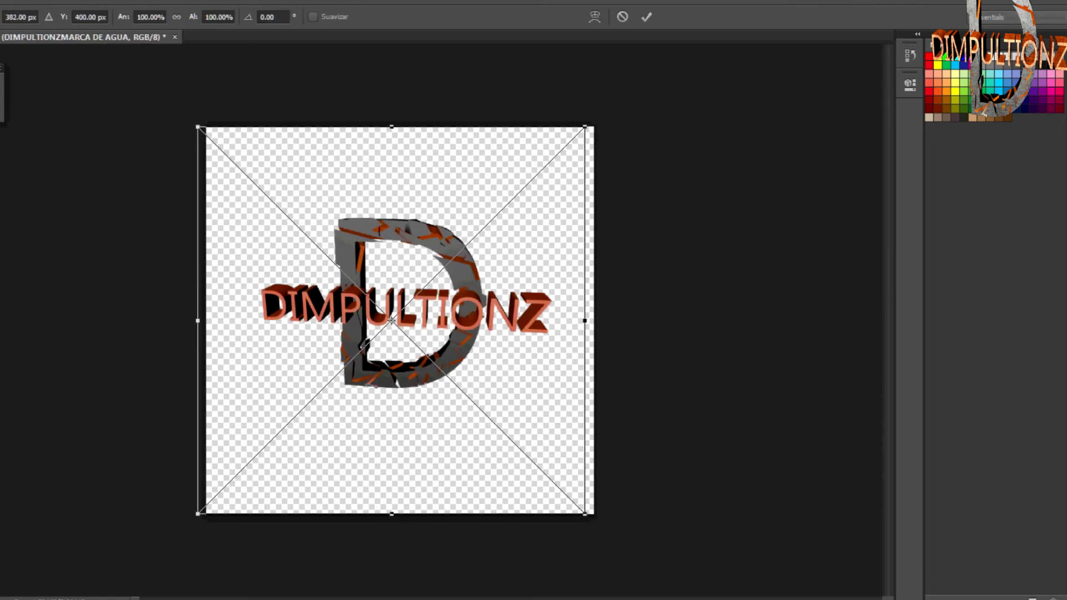
key(super)
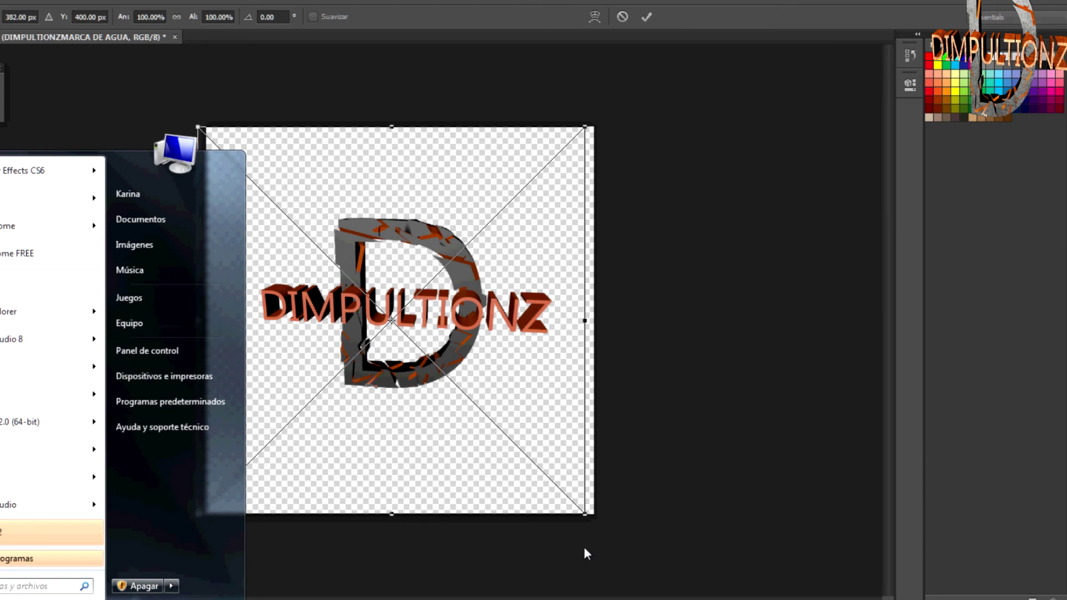
click(672, 579)
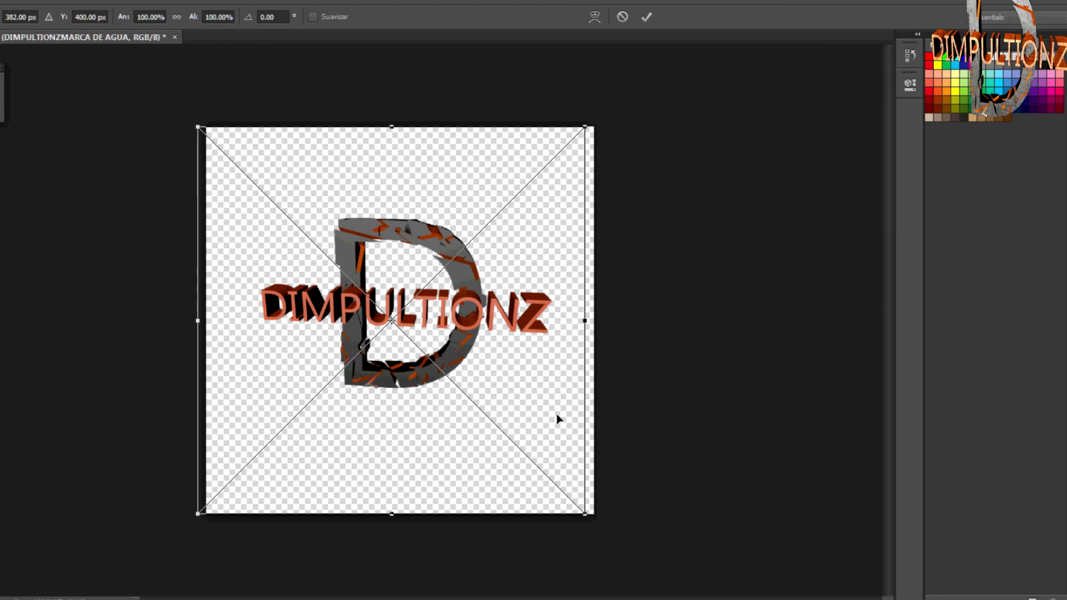
key(Return)
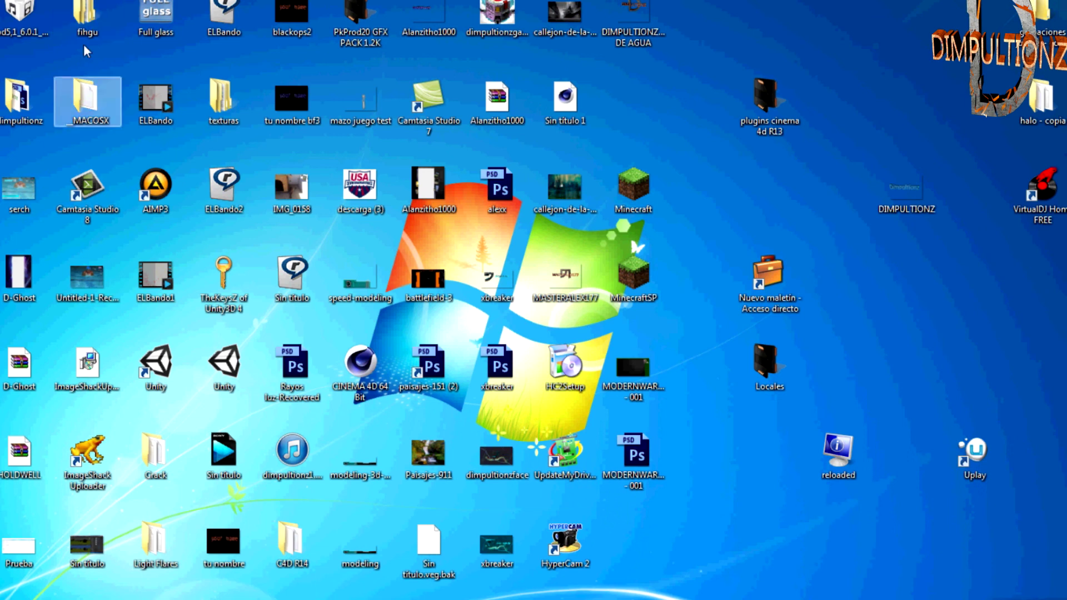
- Look through the Toon Shading and Terrain Assets subfolders of the desktop texturas folder for a usable texture
double_click(222, 100)
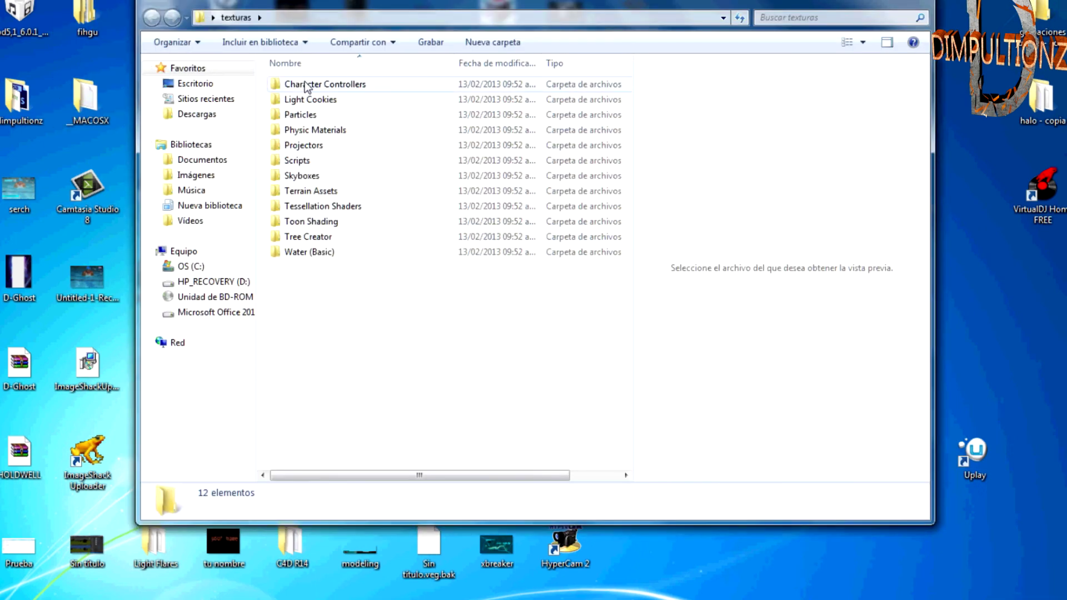
double_click(309, 223)
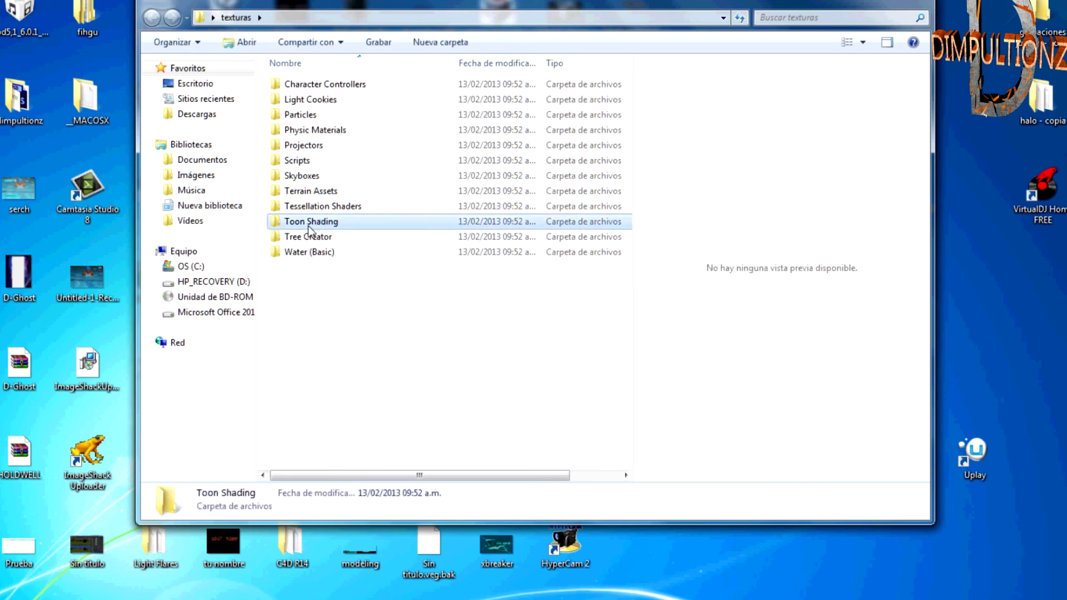
click(151, 17)
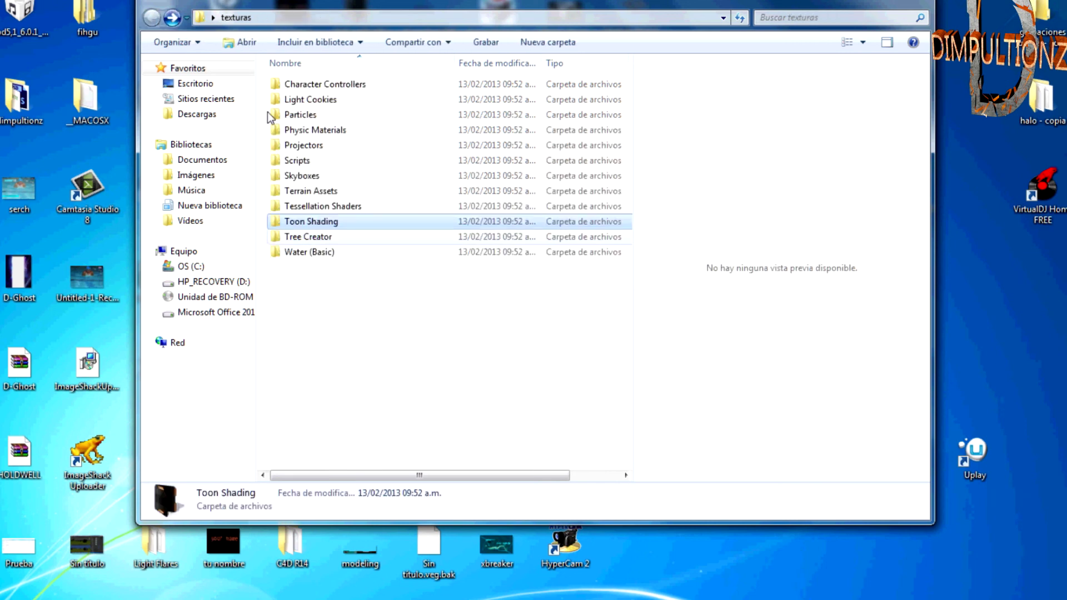
double_click(319, 193)
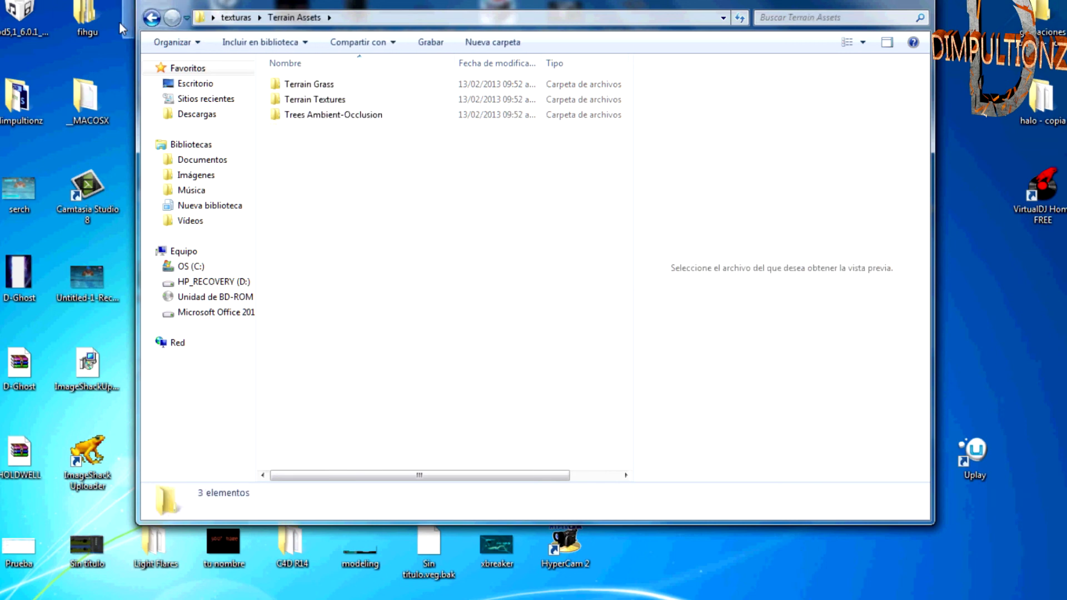
click(151, 17)
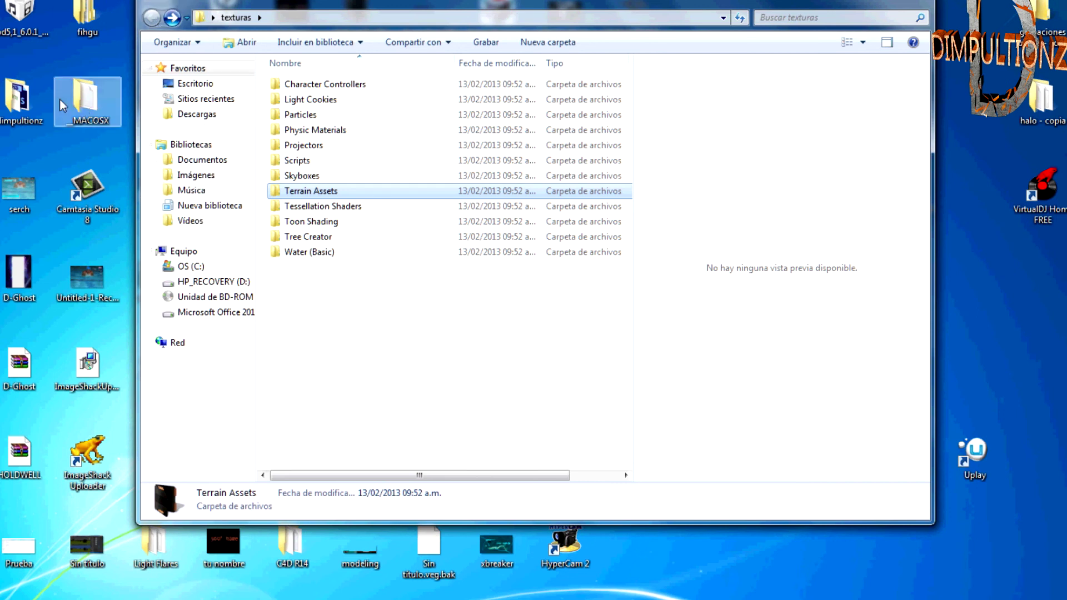
- Open the Acero texture folder inside dimpultionz, Nueva carpeta, pack dimpultionz, mas packs de gfx, Texturas, texturas aqui
double_click(19, 100)
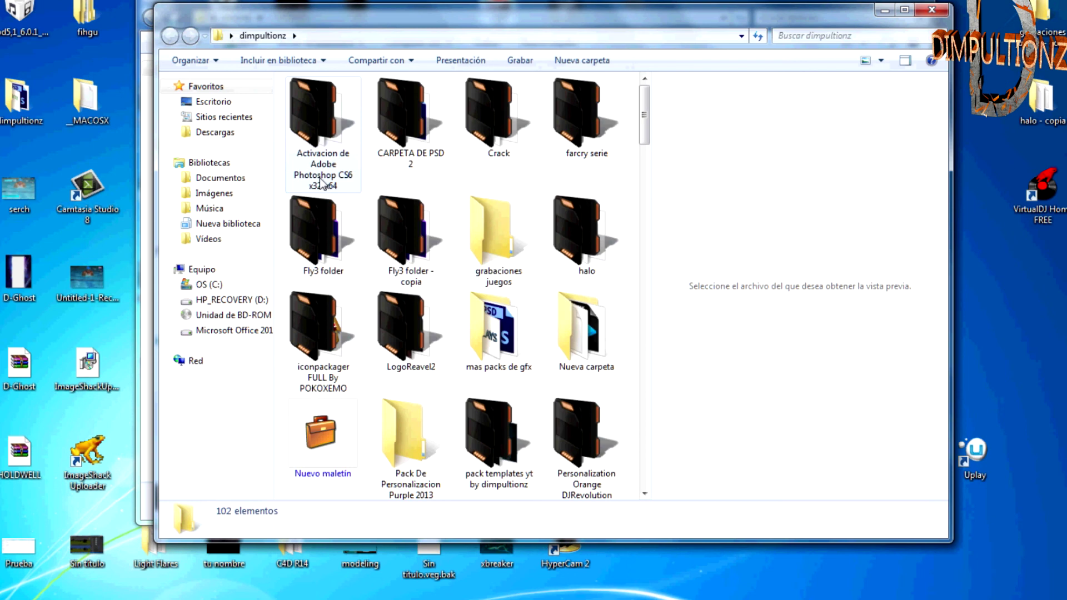
double_click(594, 339)
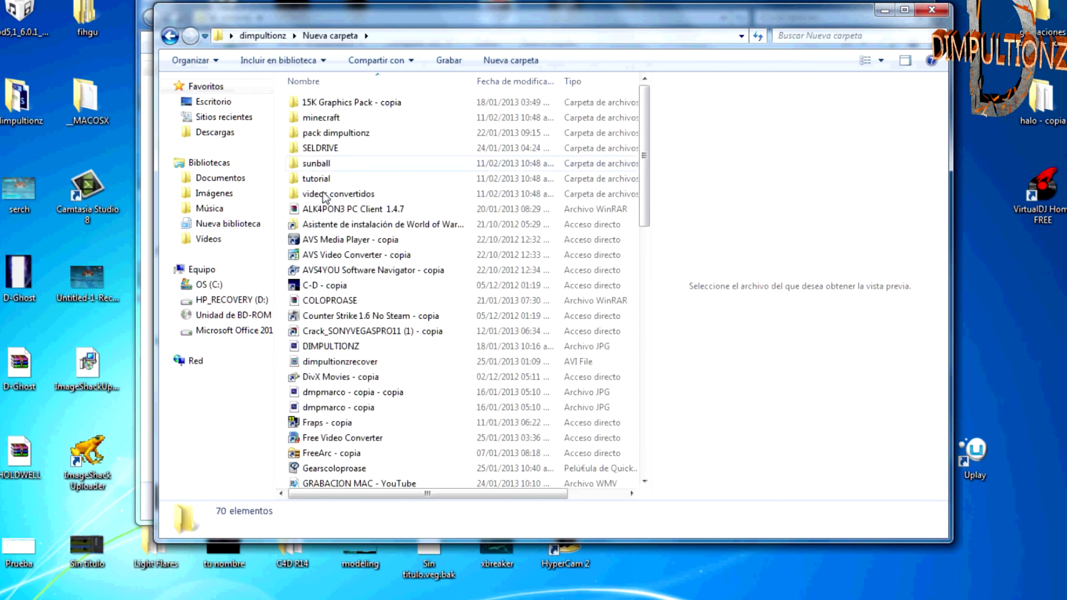
double_click(323, 106)
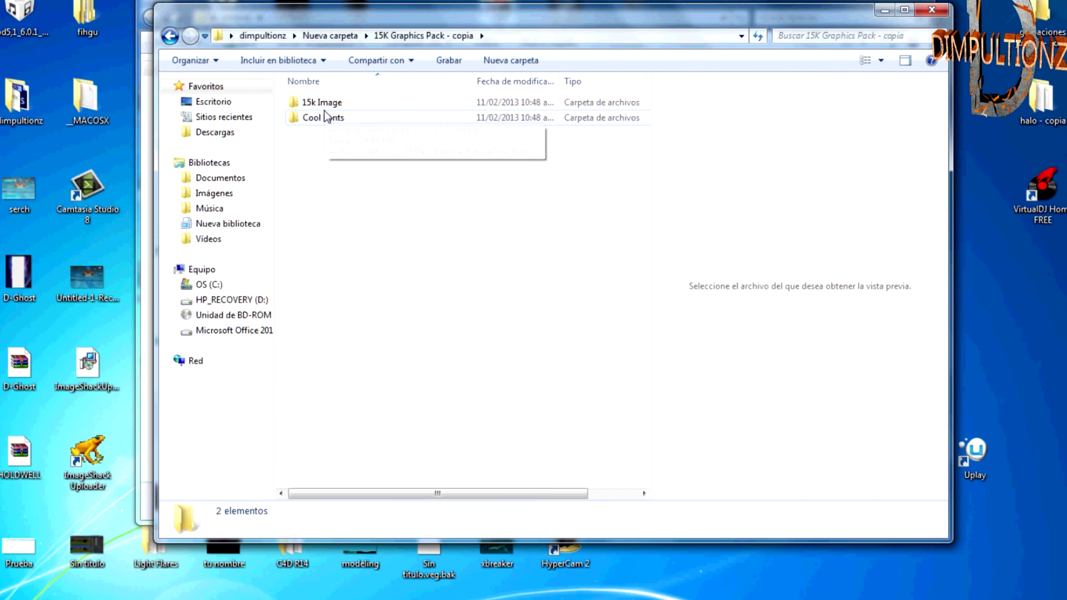
click(171, 37)
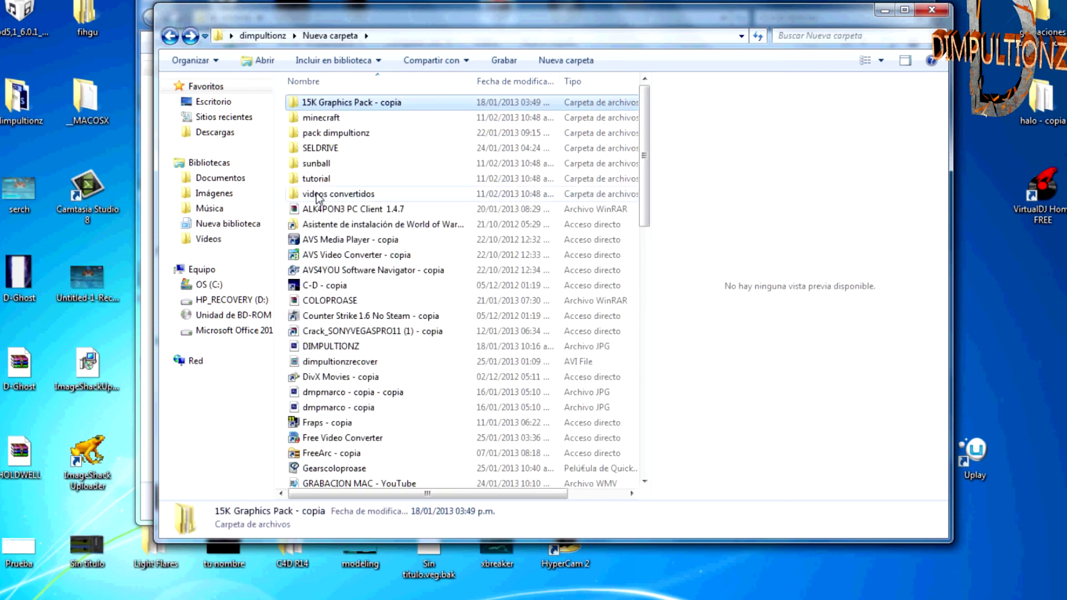
double_click(319, 134)
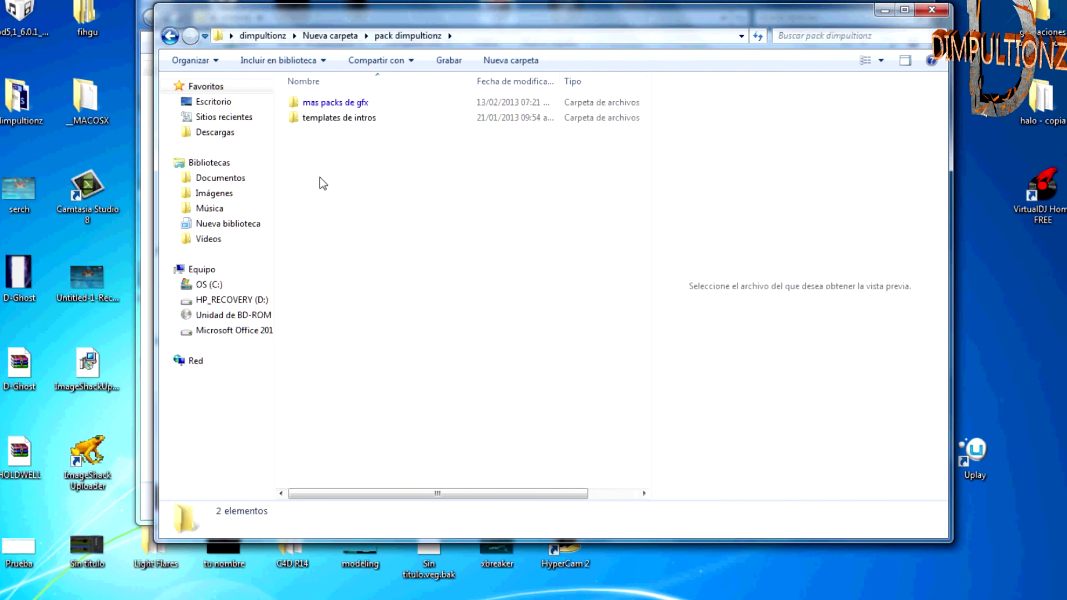
double_click(319, 103)
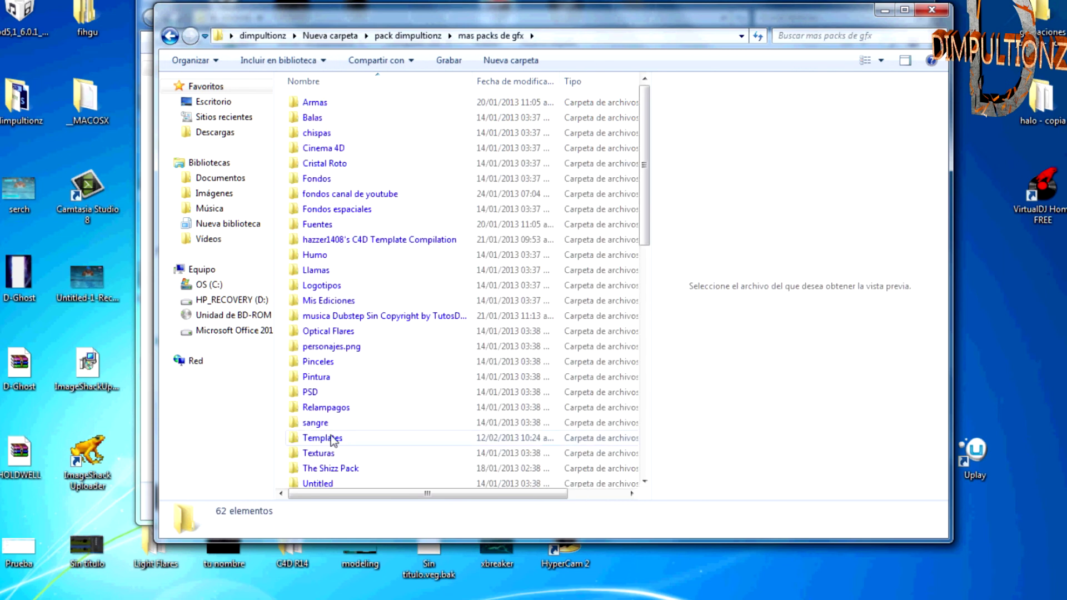
double_click(325, 452)
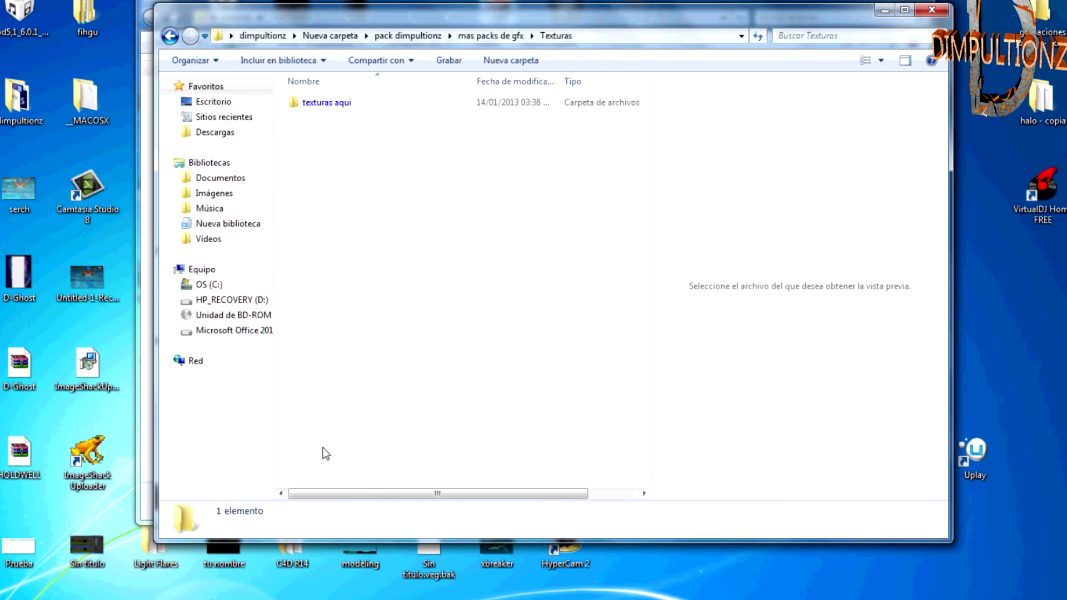
double_click(304, 101)
double_click(312, 104)
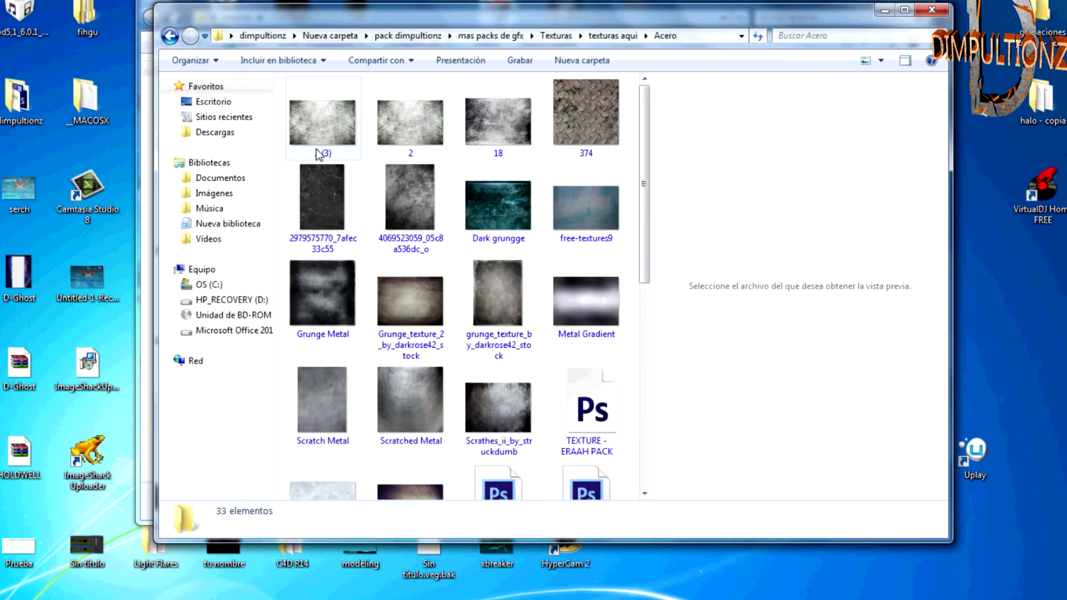
- Place the scratched metal texture 2 (3) from the Acero folder into the Photoshop watermark document and commit it
drag(314, 134, 282, 547)
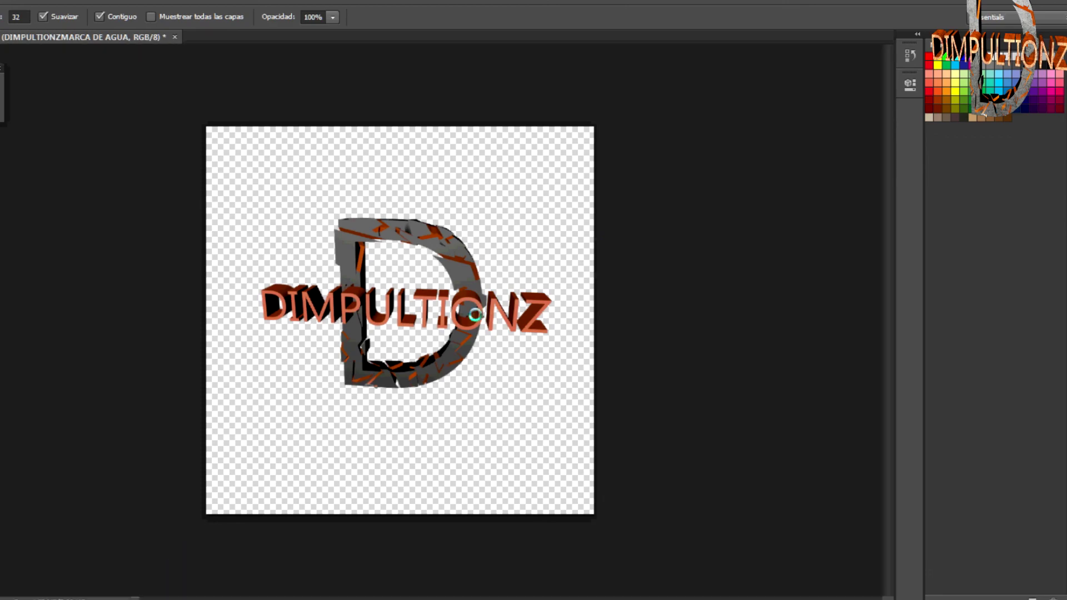
right_click(496, 290)
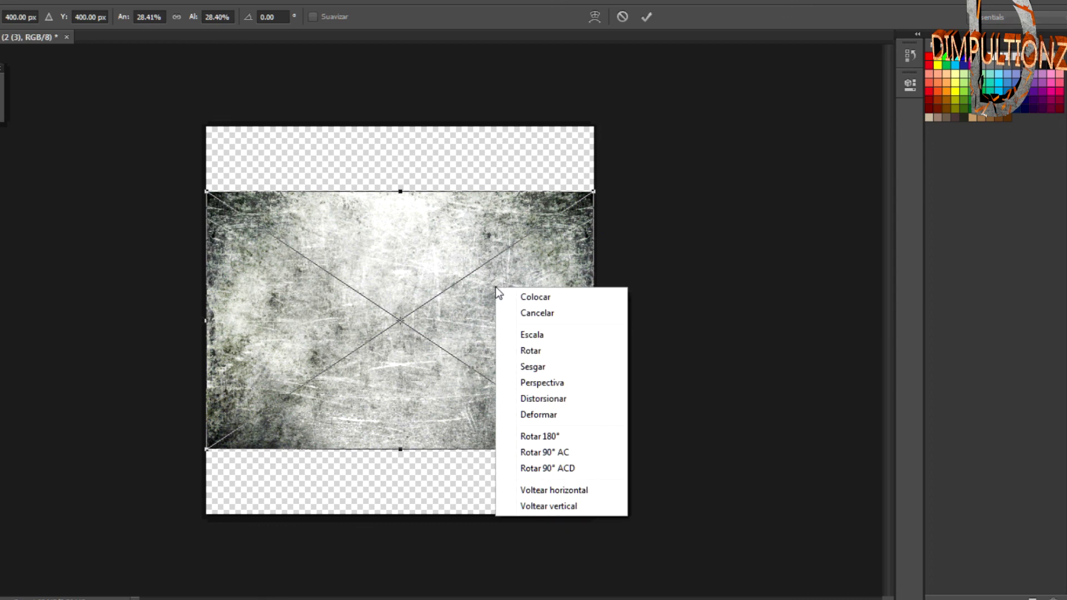
click(533, 299)
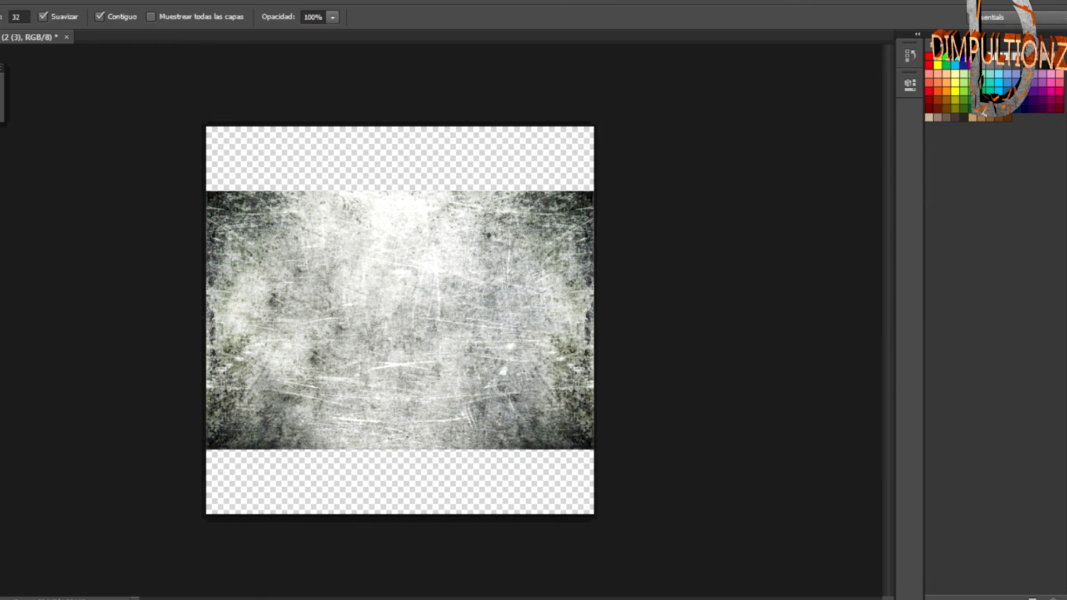
- Show the document's layers and set the blend mode of texture layer 2 (3) to Superponer
click(238, 5)
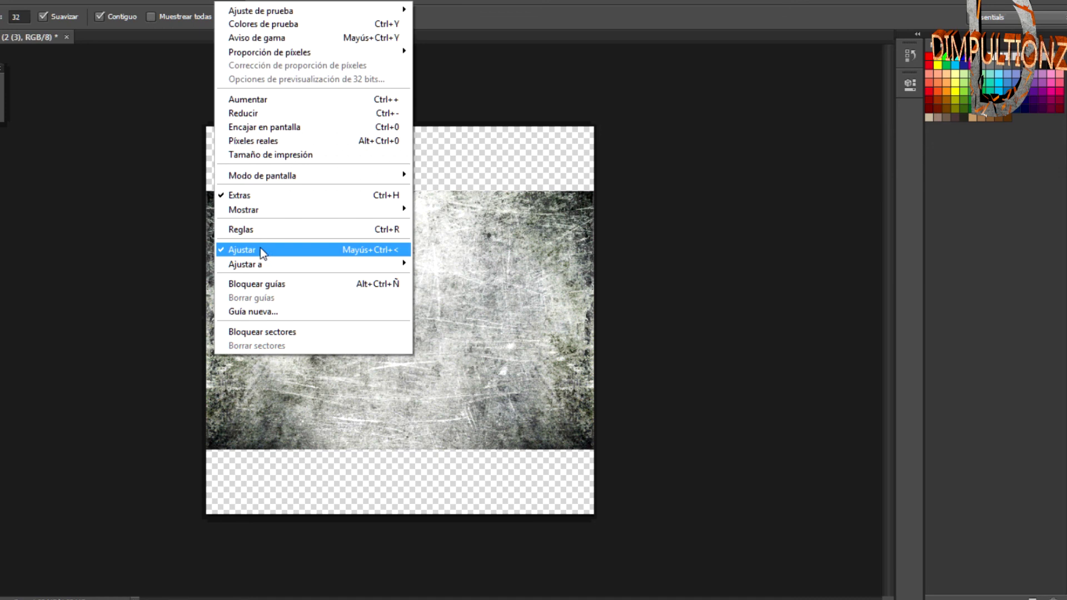
mouse_move(264, 1)
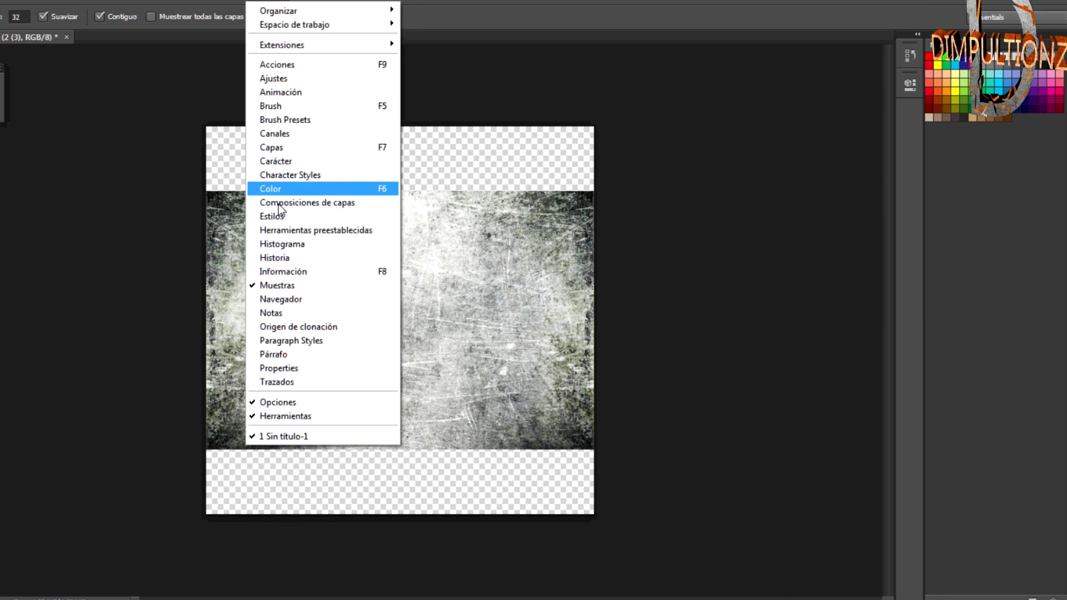
click(285, 147)
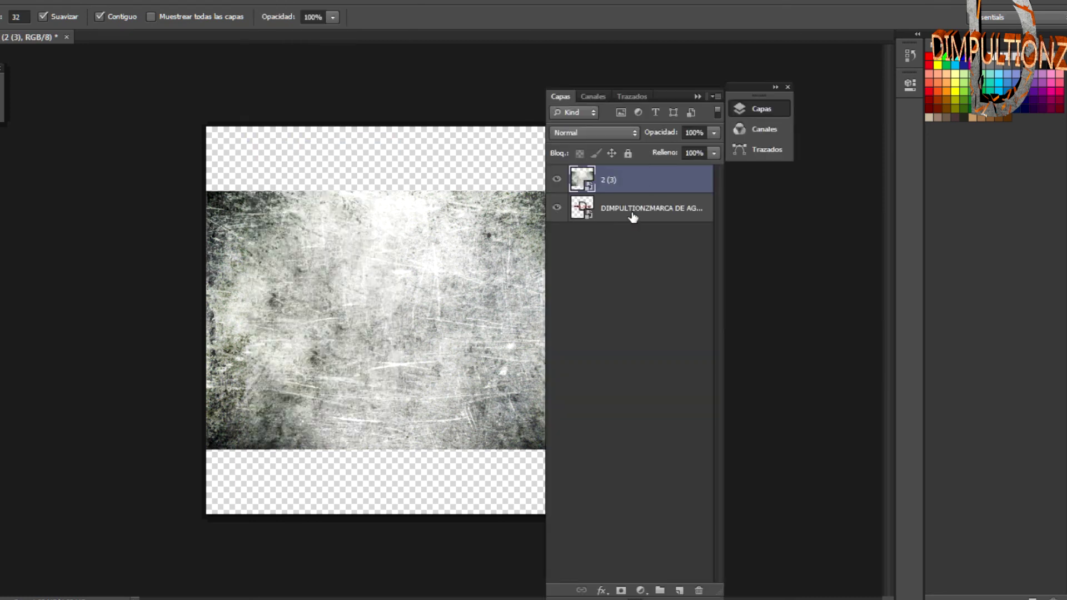
click(578, 131)
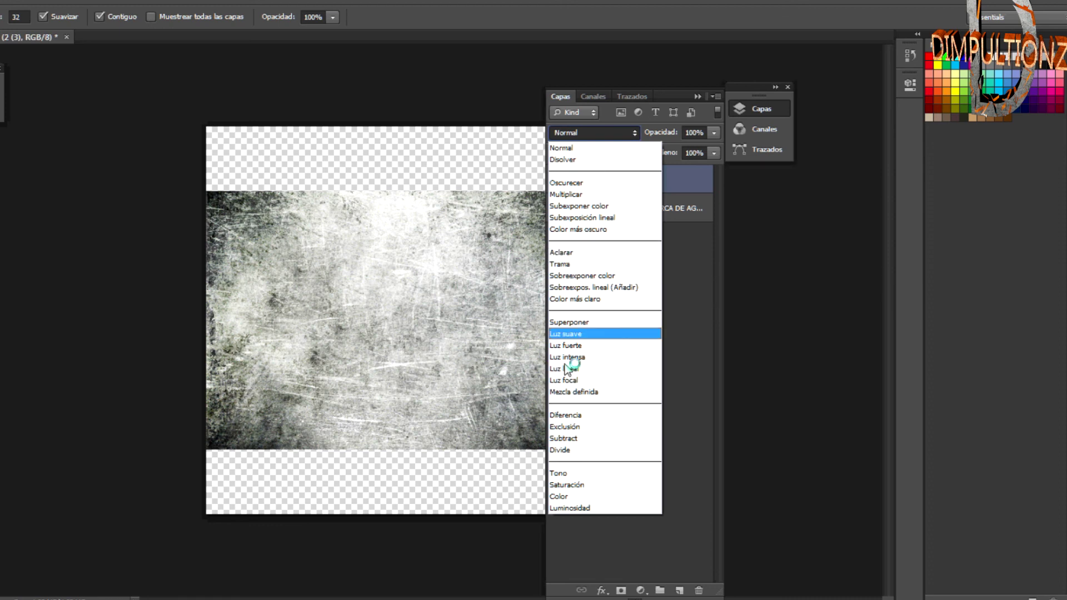
click(565, 321)
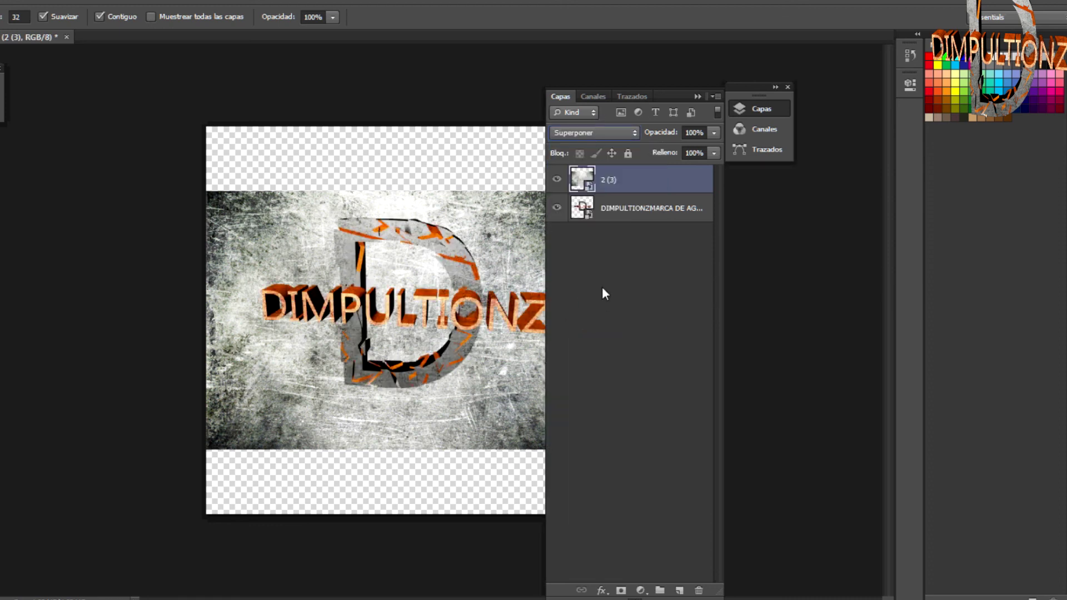
- Create a clipping mask from the 2 (3) texture layer onto the logo layer and collapse the layer list
right_click(629, 170)
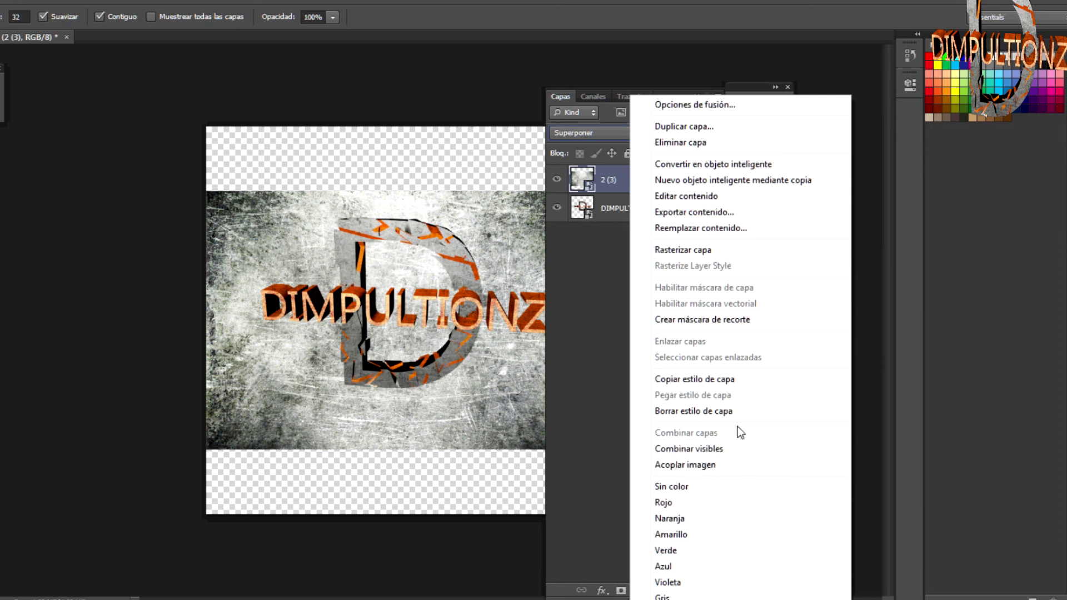
click(687, 320)
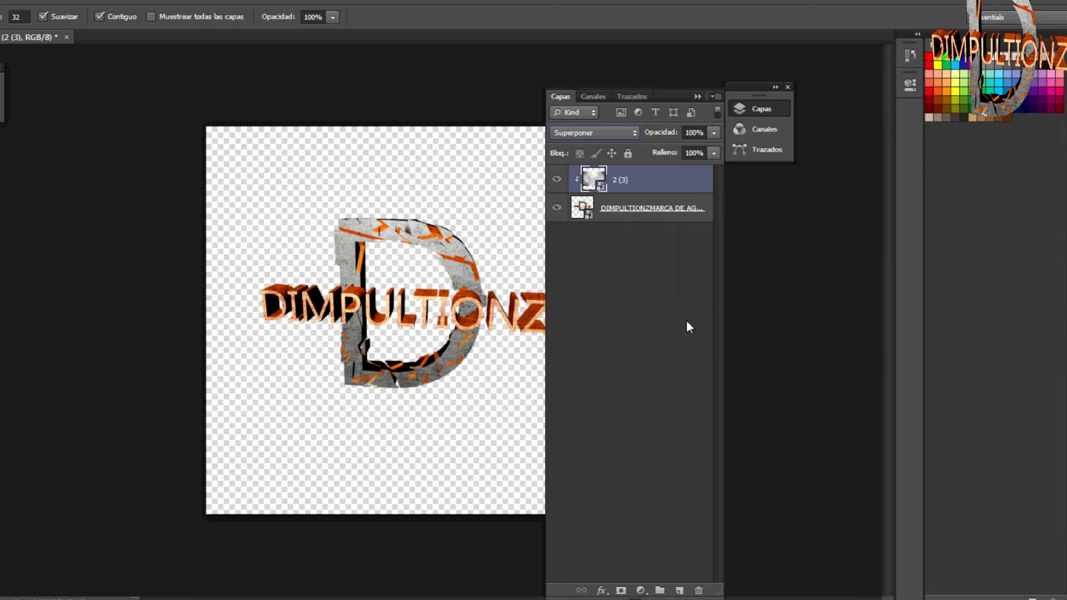
click(698, 98)
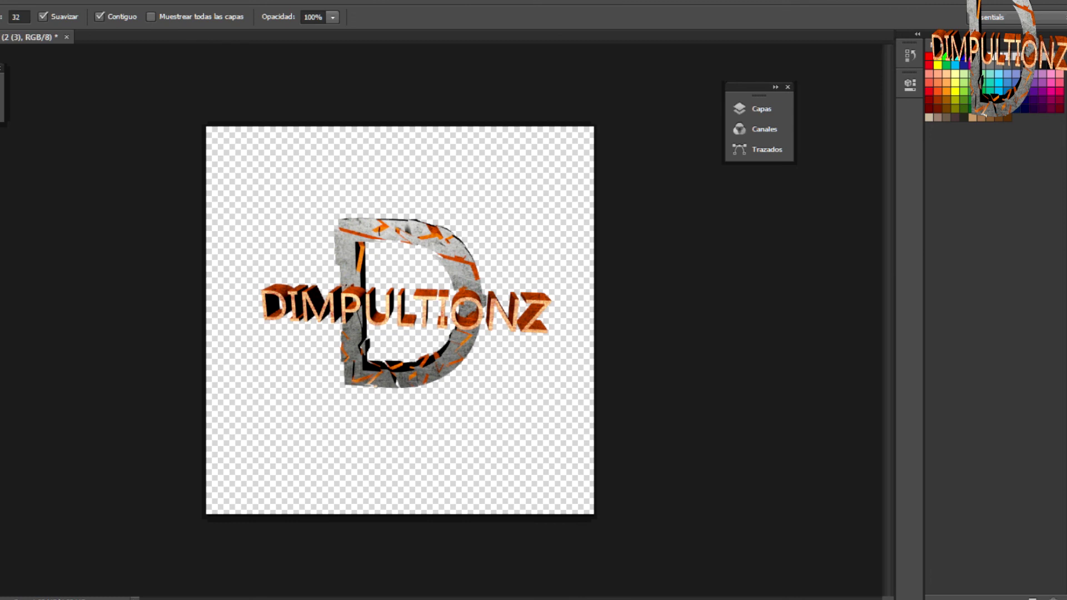
- Save the image for web as a PNG-8 with transparency, named Sin-título-1, on the Desktop
key(alt+a)
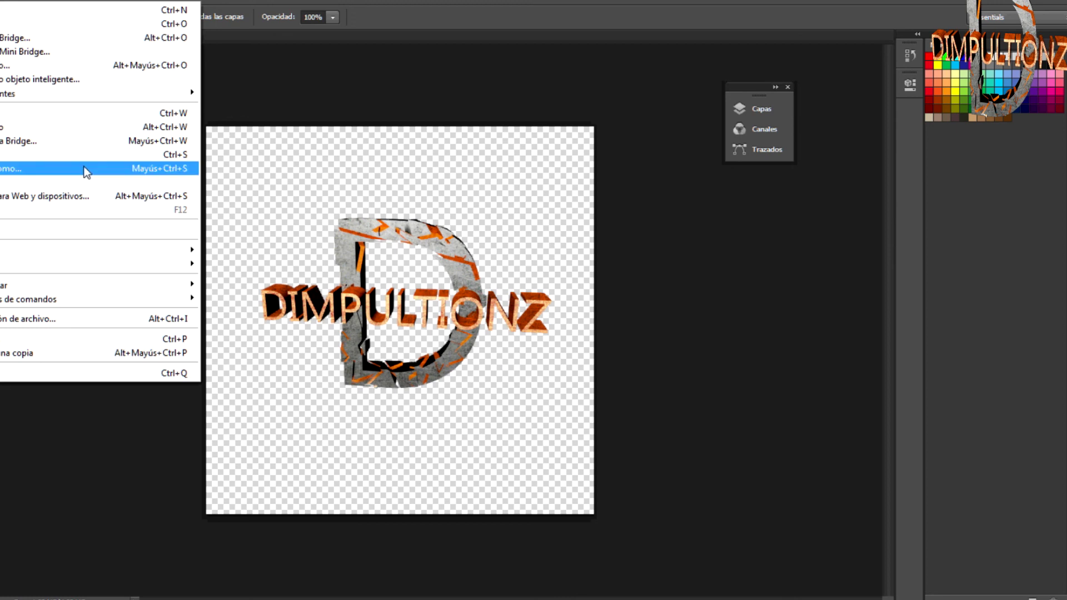
click(78, 200)
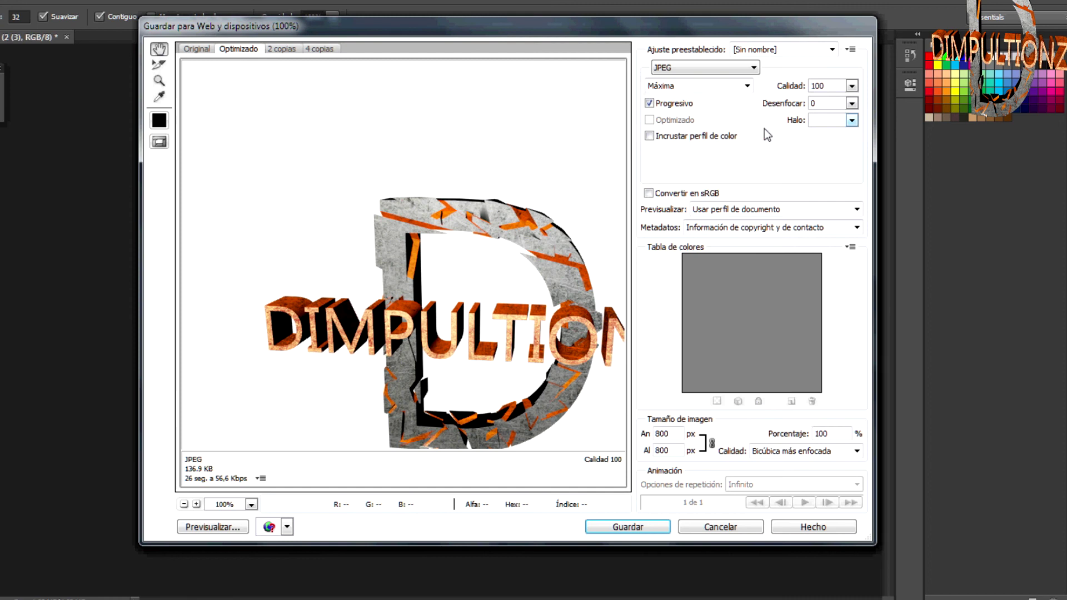
click(686, 67)
click(669, 101)
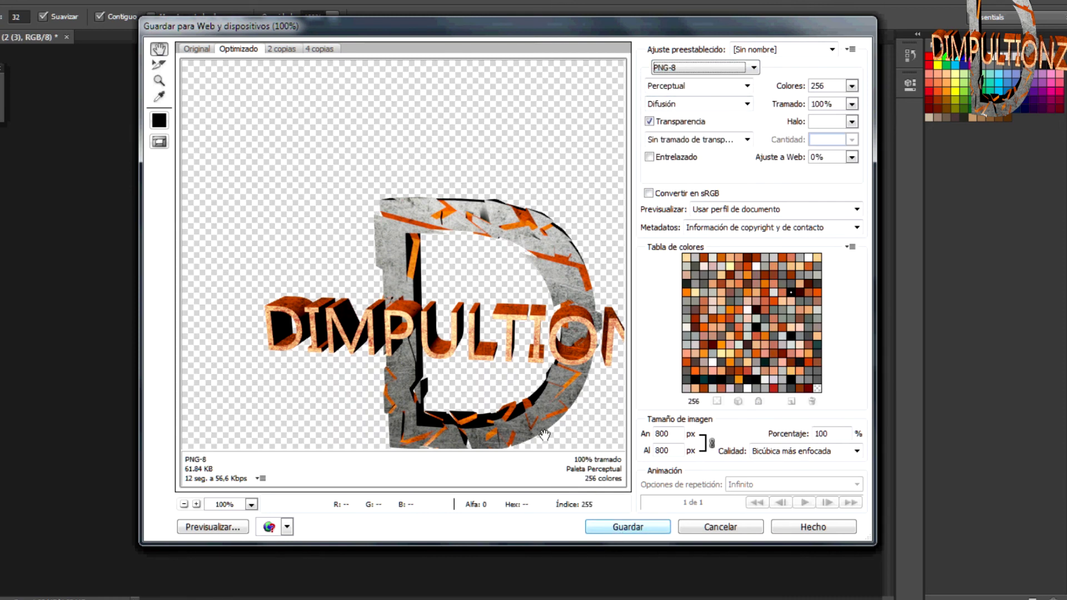
drag(581, 433, 499, 382)
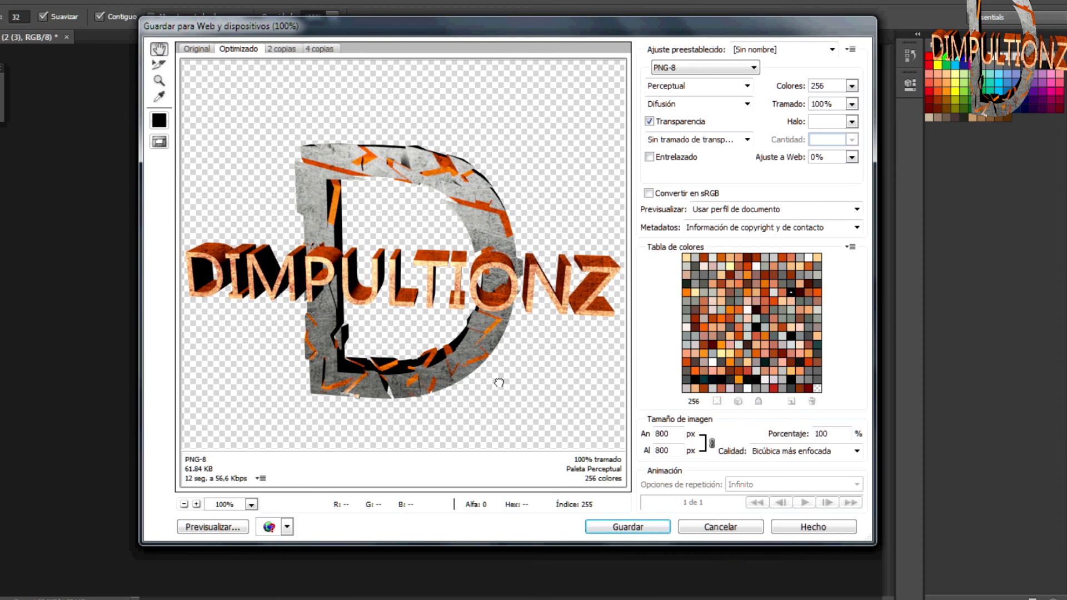
click(649, 525)
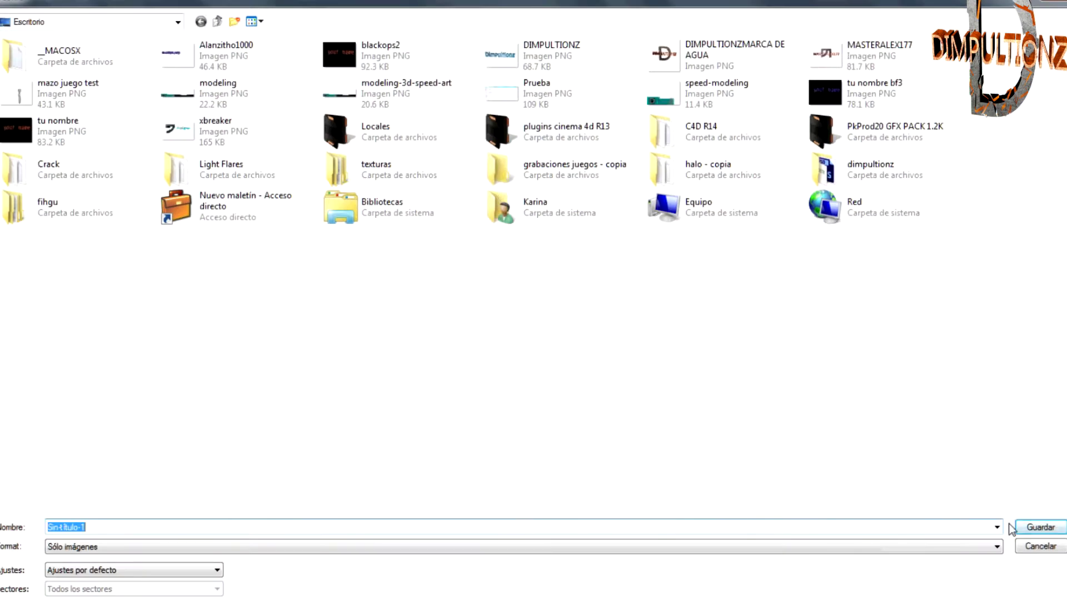
click(1021, 522)
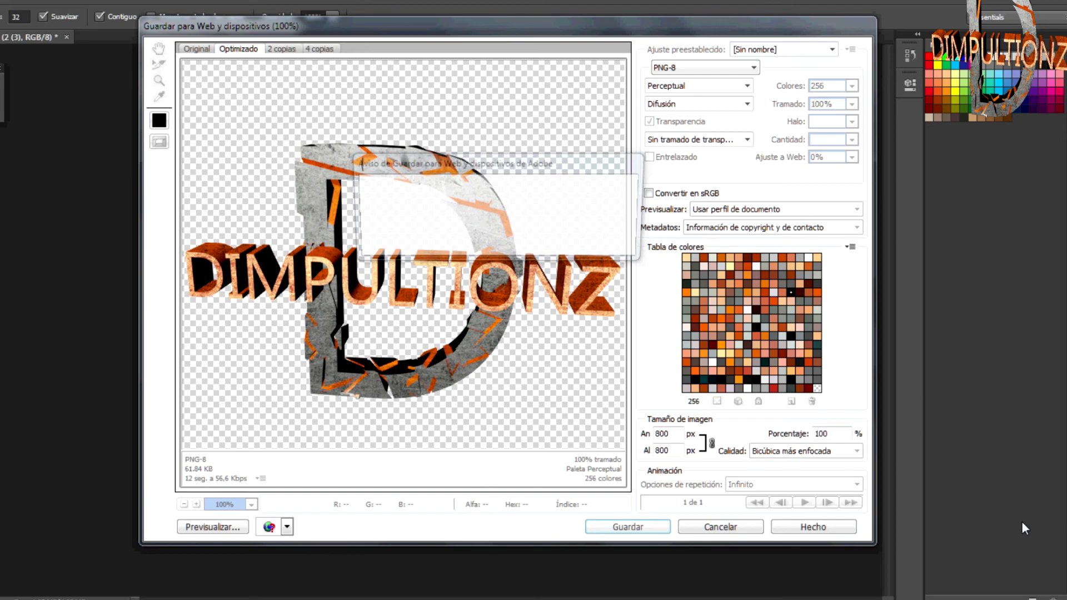
click(542, 242)
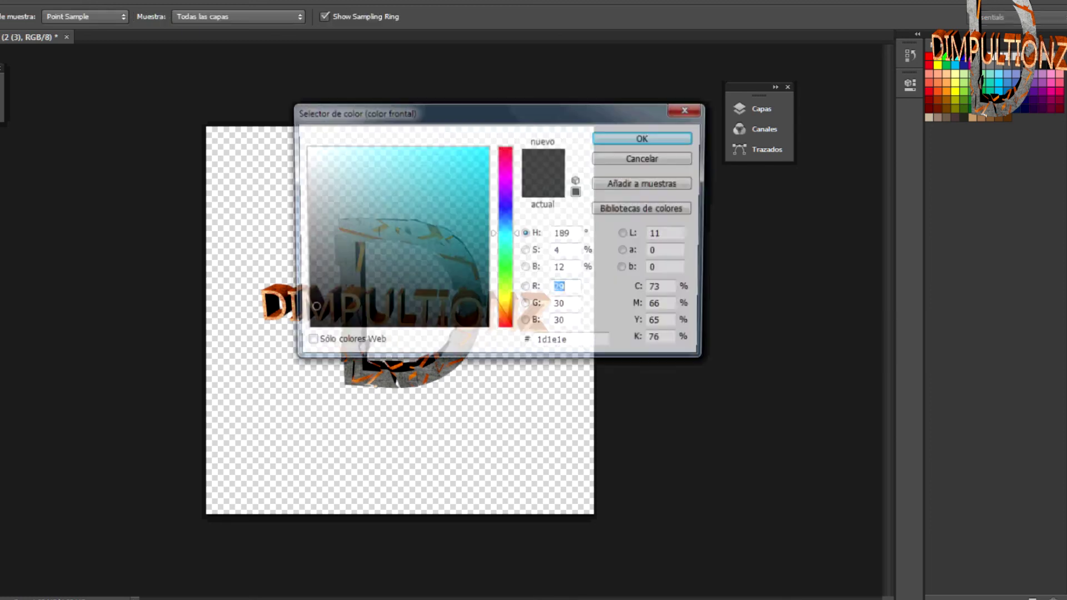
- Set the foreground colour to near-black and rasterize the 2 (3) texture layer for filling
click(613, 136)
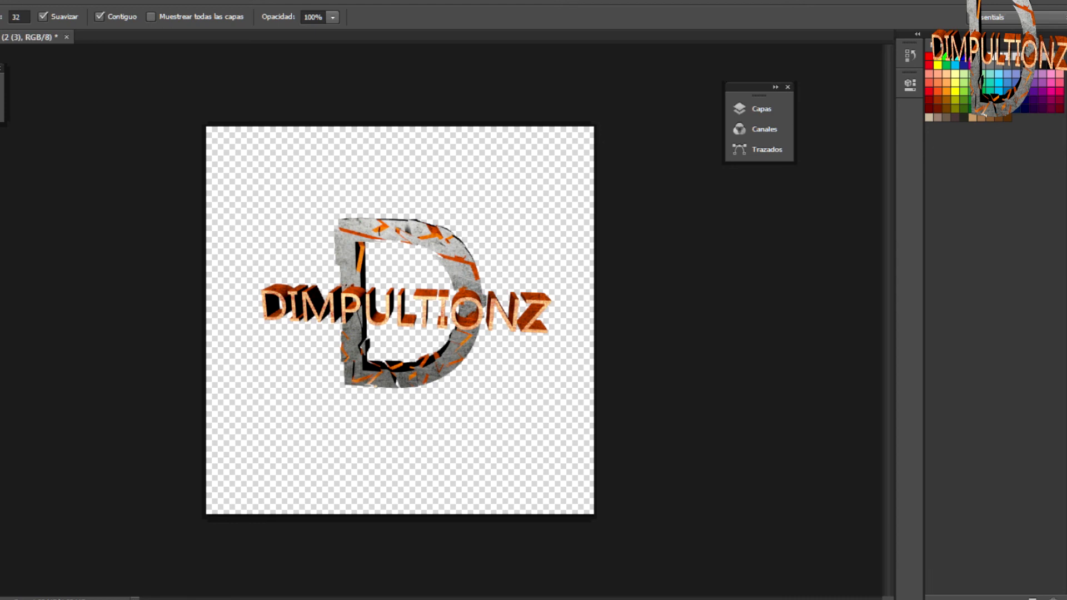
key(g)
click(396, 167)
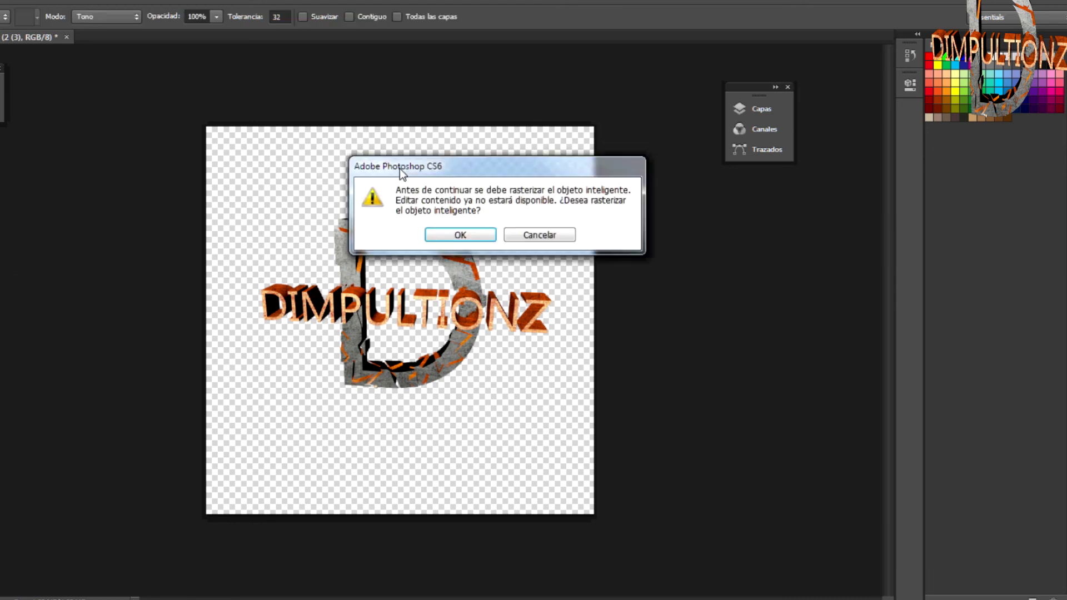
click(445, 232)
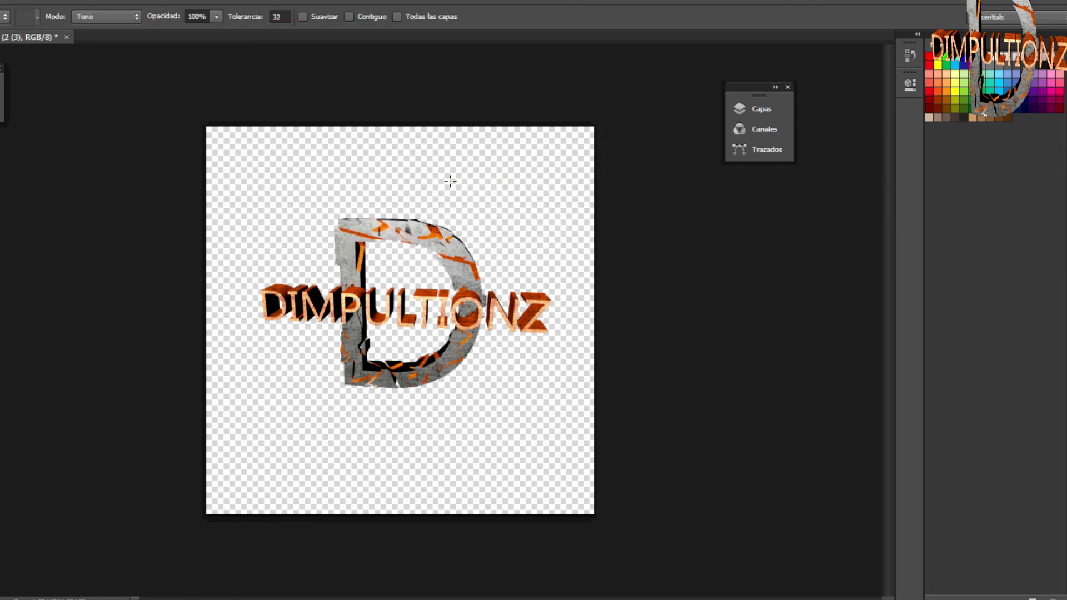
- Add a new layer above the 2 (3) texture and fill it with the near-black foreground colour
click(749, 109)
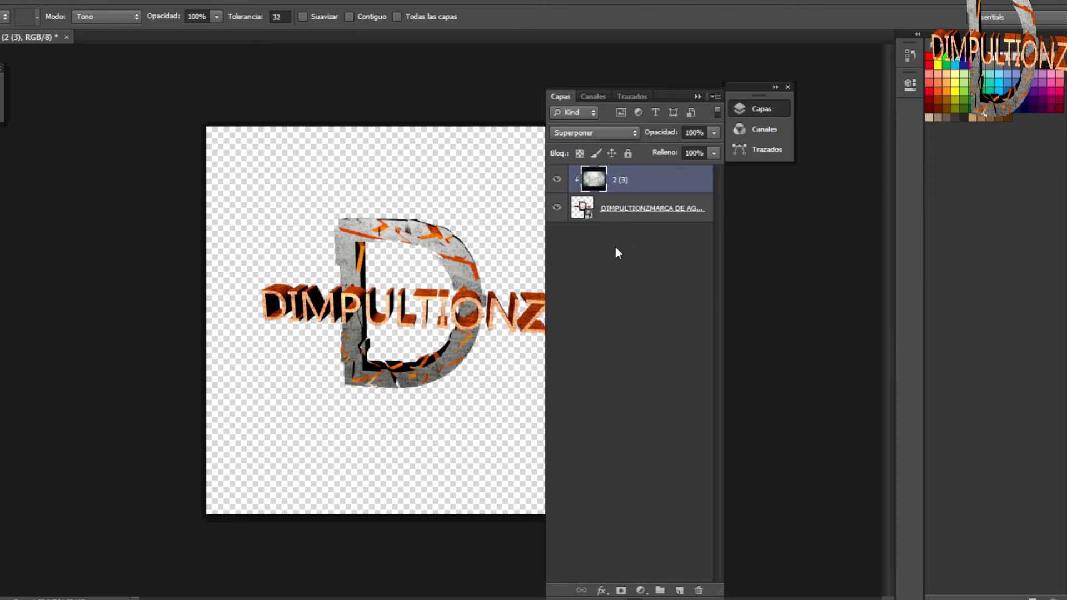
click(679, 589)
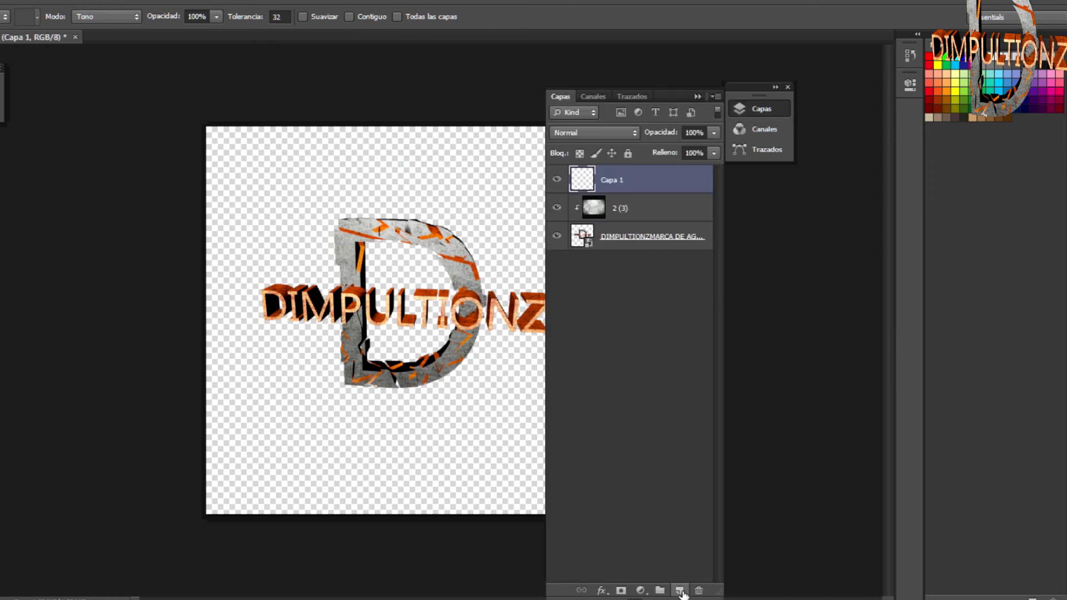
click(441, 162)
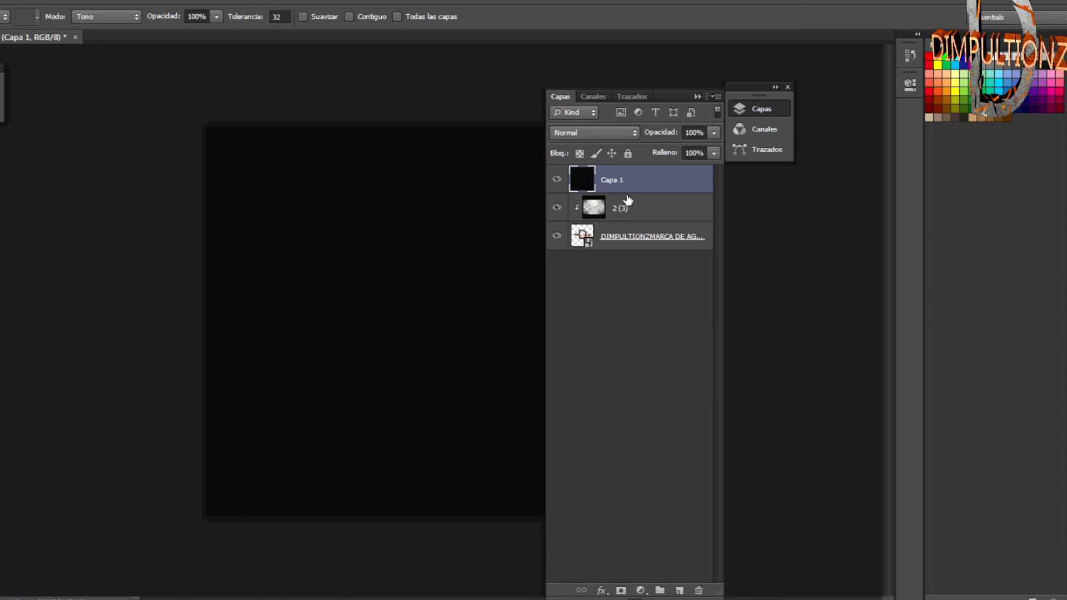
- Erase the dark upper and lower bands of the 2 (3) texture layer with the Magic Eraser
click(626, 213)
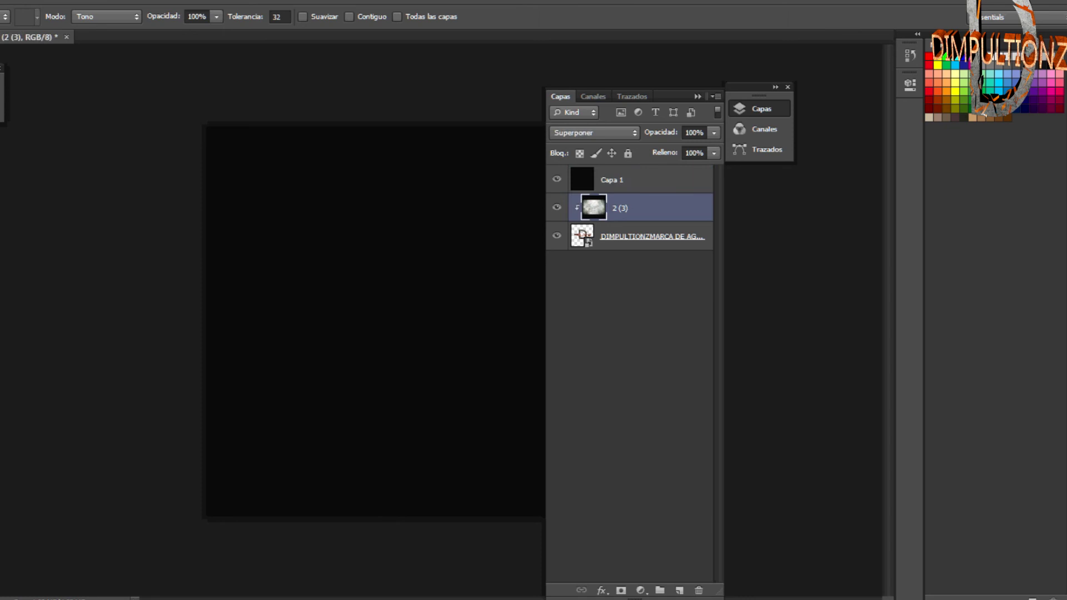
key(e)
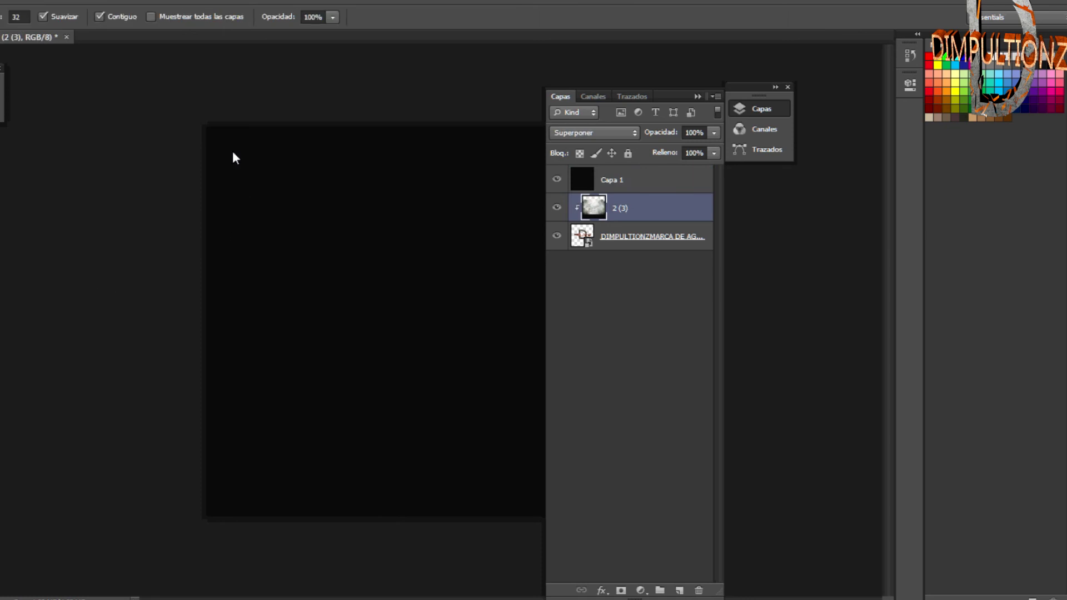
click(247, 498)
- Move the black layer Capa 1 below the logo layer as the background and collapse the layer list
click(598, 185)
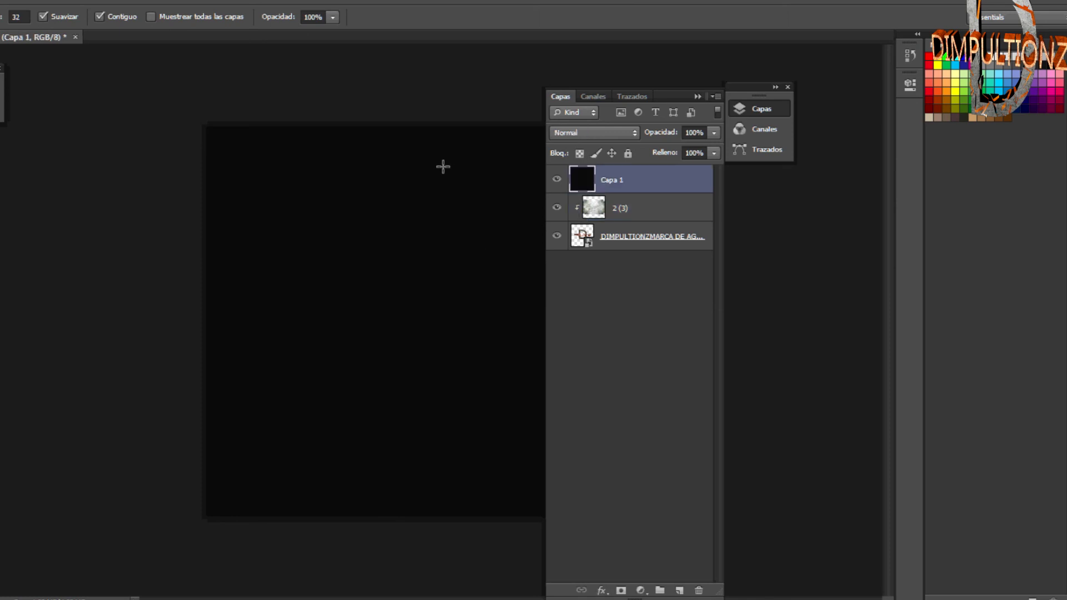
click(615, 136)
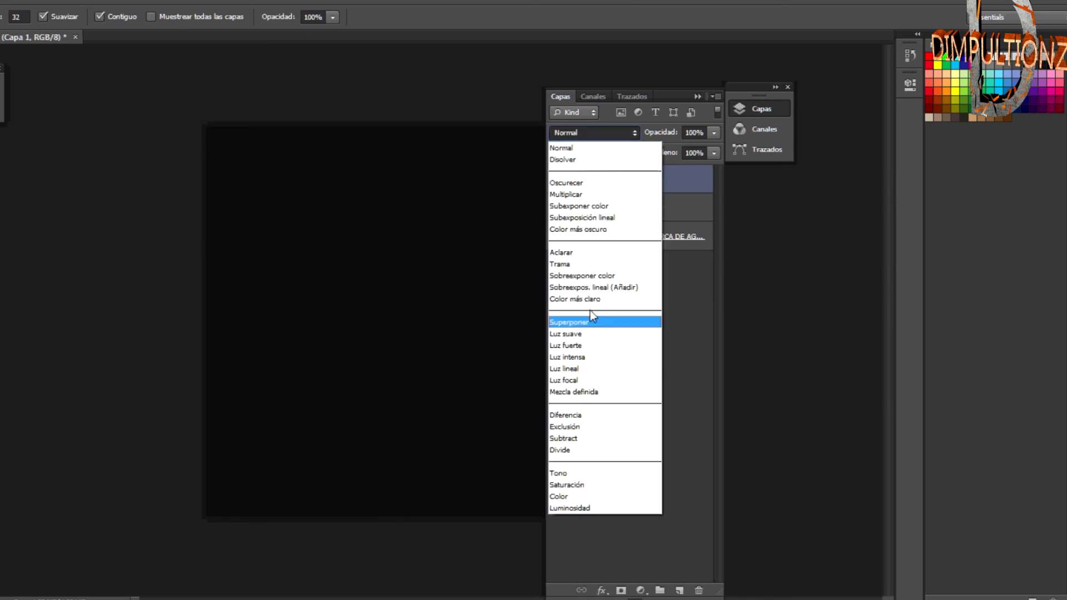
click(388, 275)
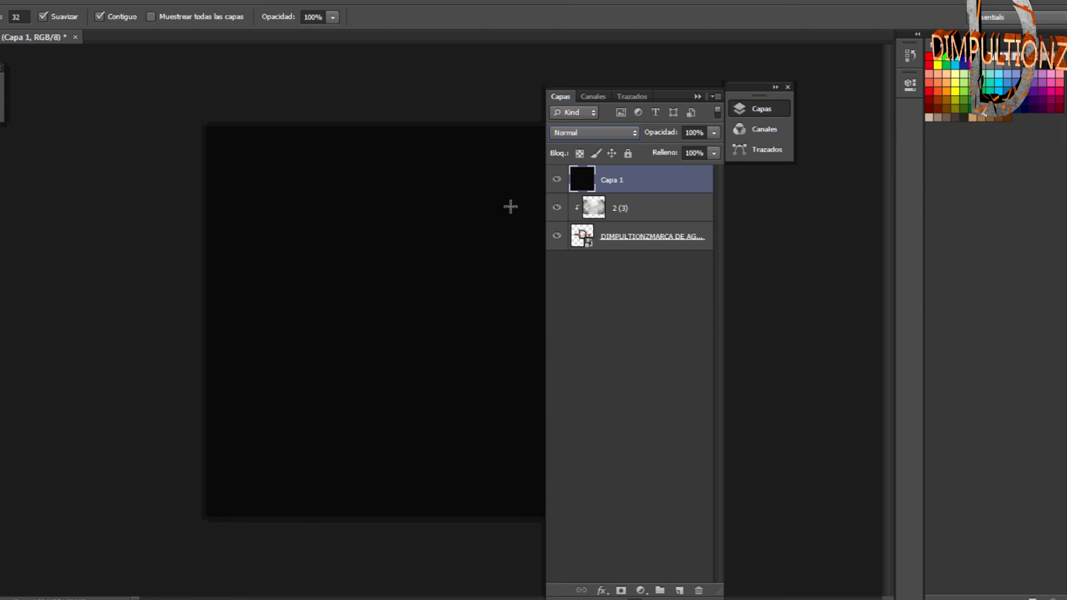
drag(611, 187, 614, 318)
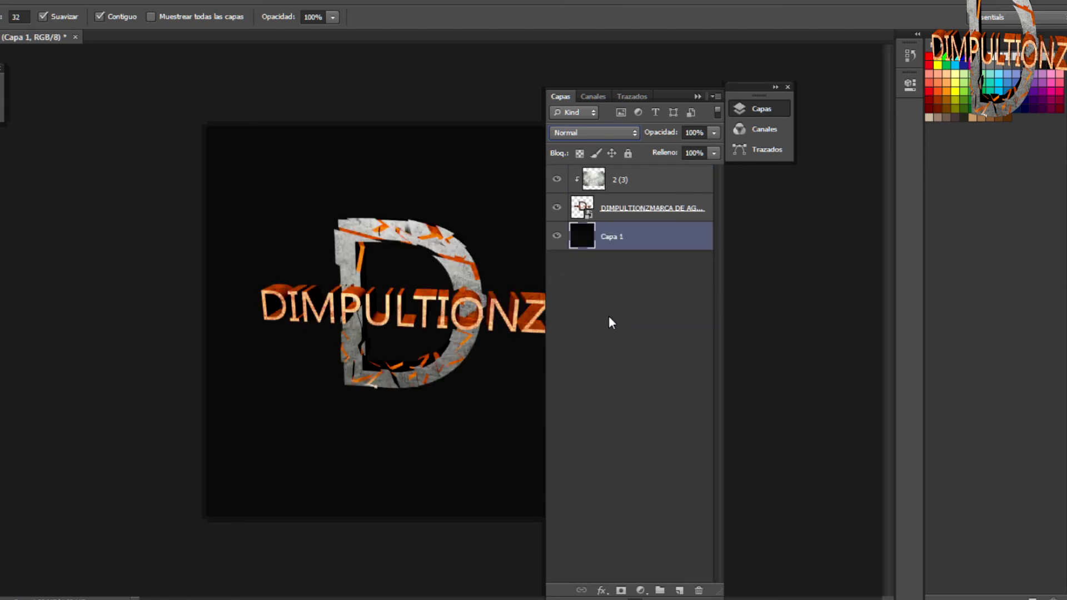
click(697, 97)
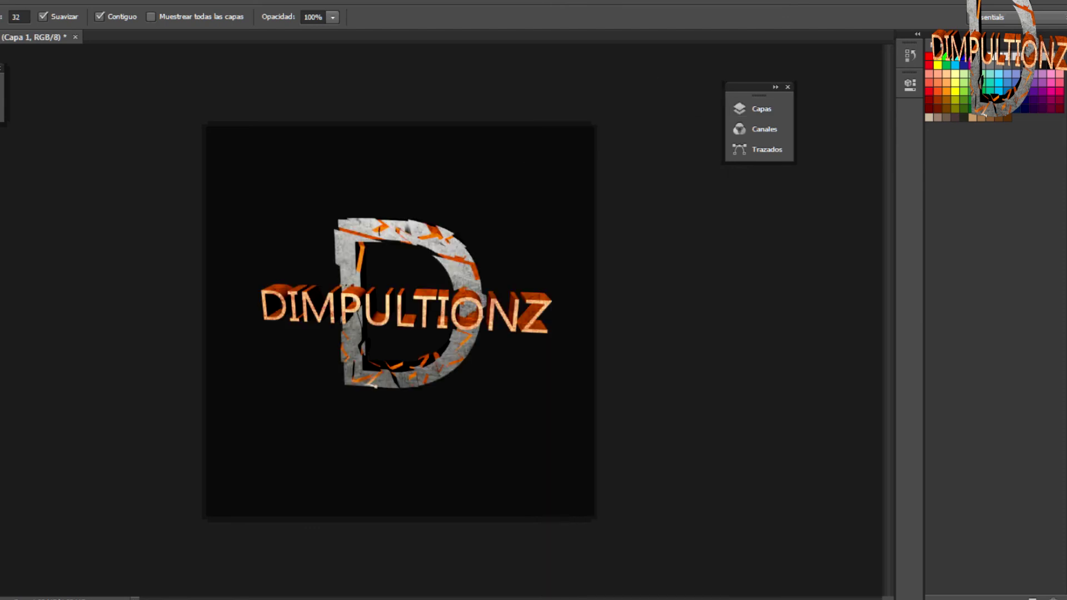
- Place the Grunge Metal texture from the Acero folder into the logo document
mouse_move(631, 505)
click(725, 541)
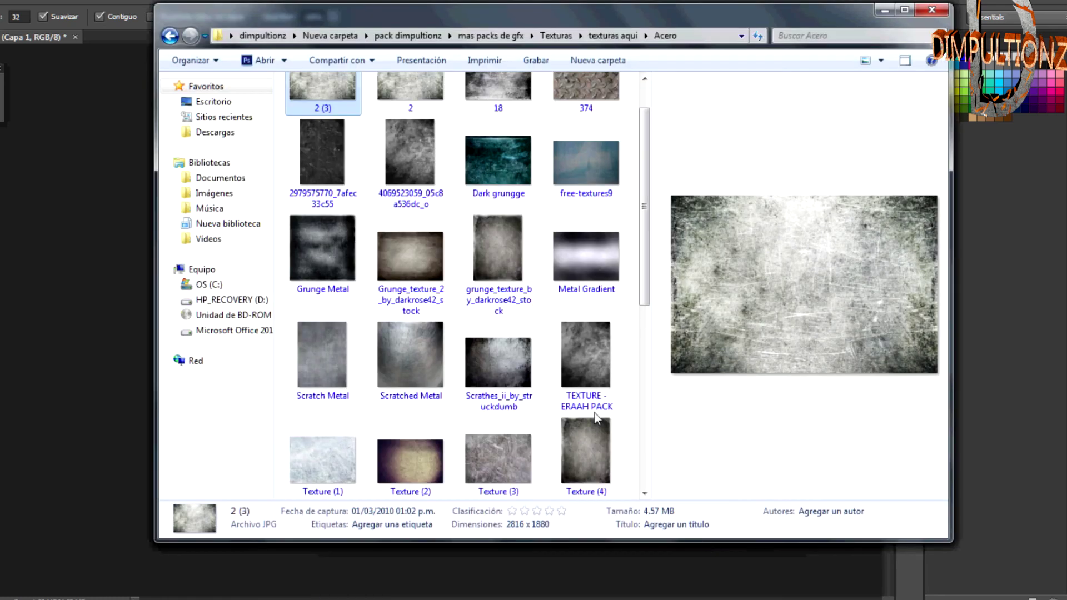
drag(320, 245, 93, 233)
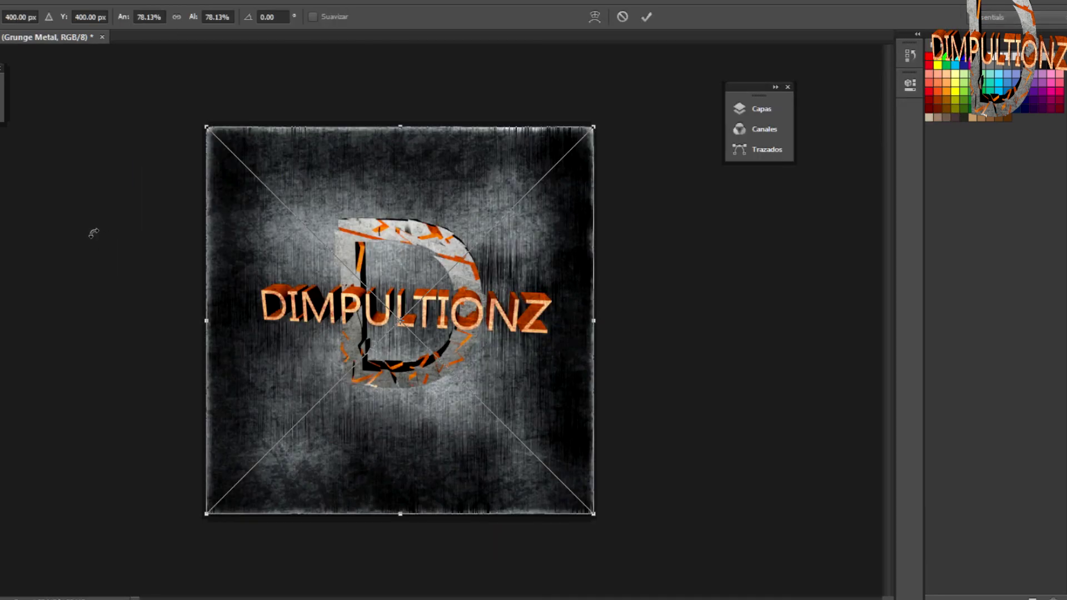
- Set the Grunge Metal layer's blend mode to Superponer and commit the placement
click(741, 114)
click(632, 134)
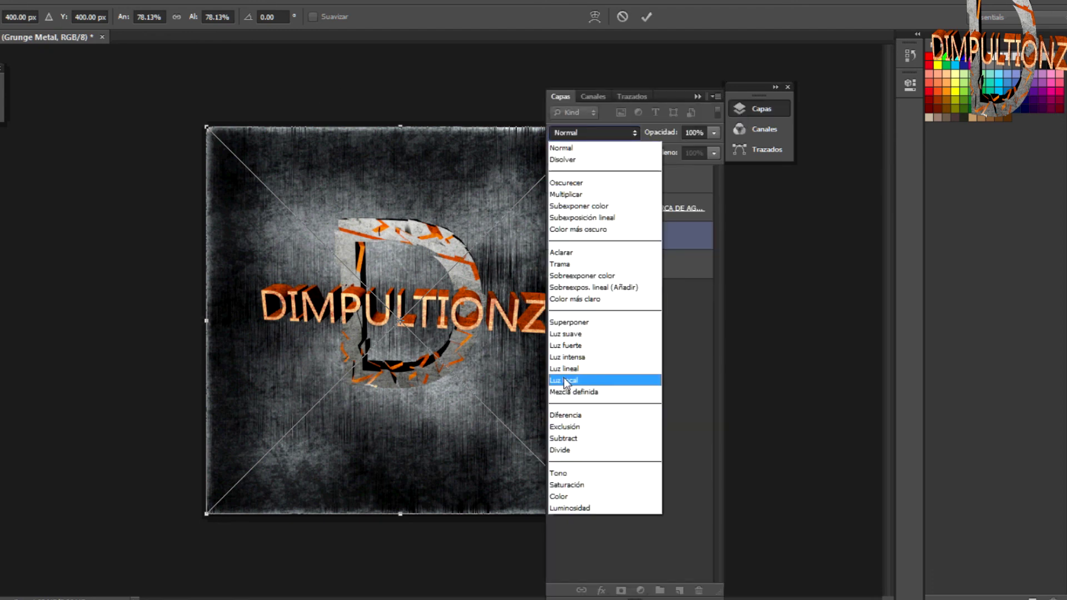
click(578, 321)
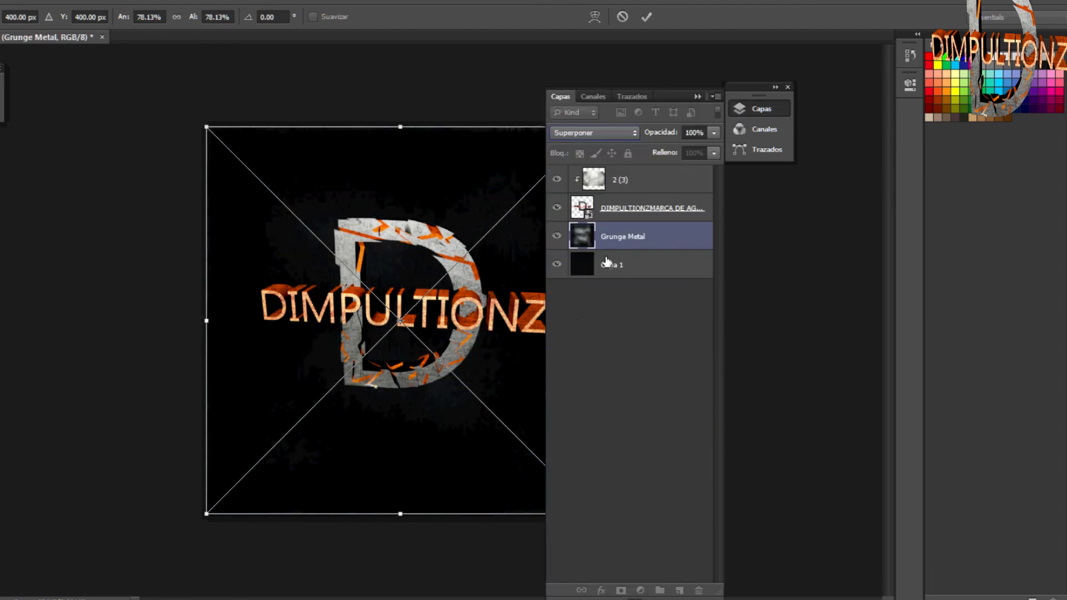
click(697, 96)
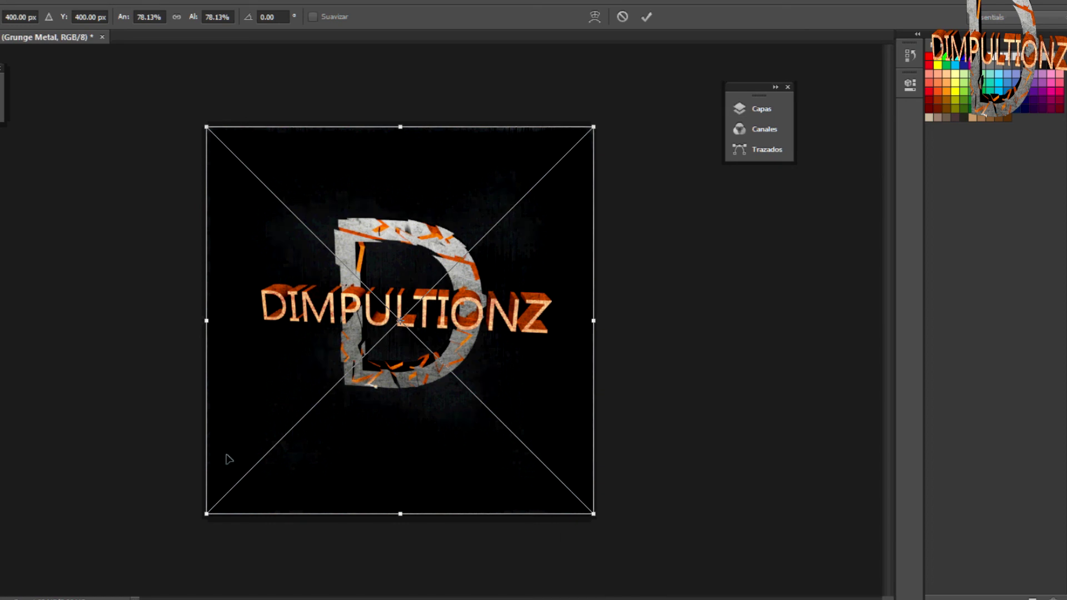
key(alt+a)
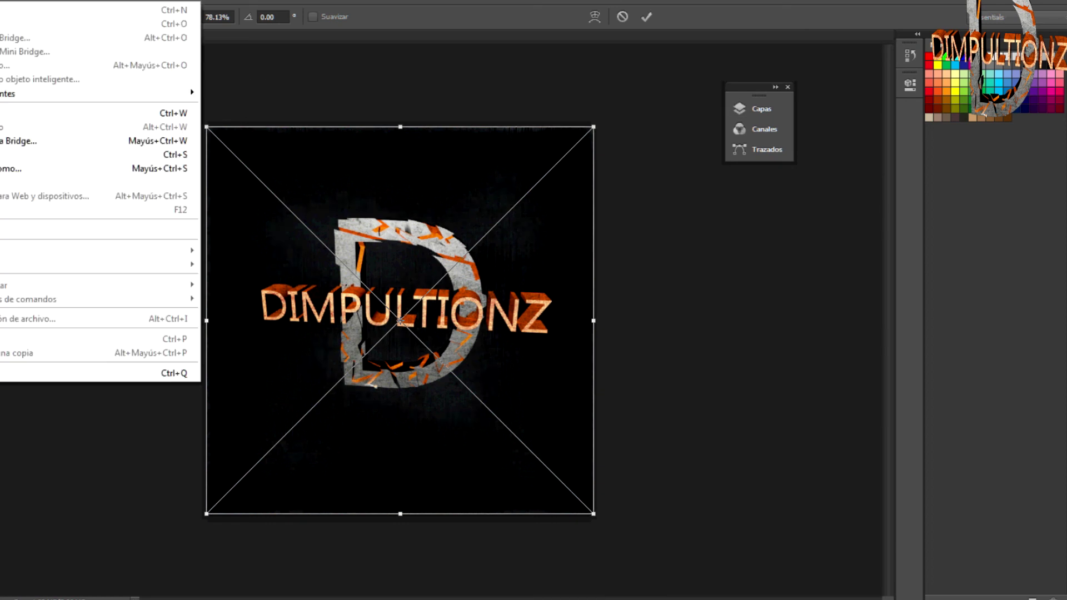
key(Escape)
key(Return)
key(w)
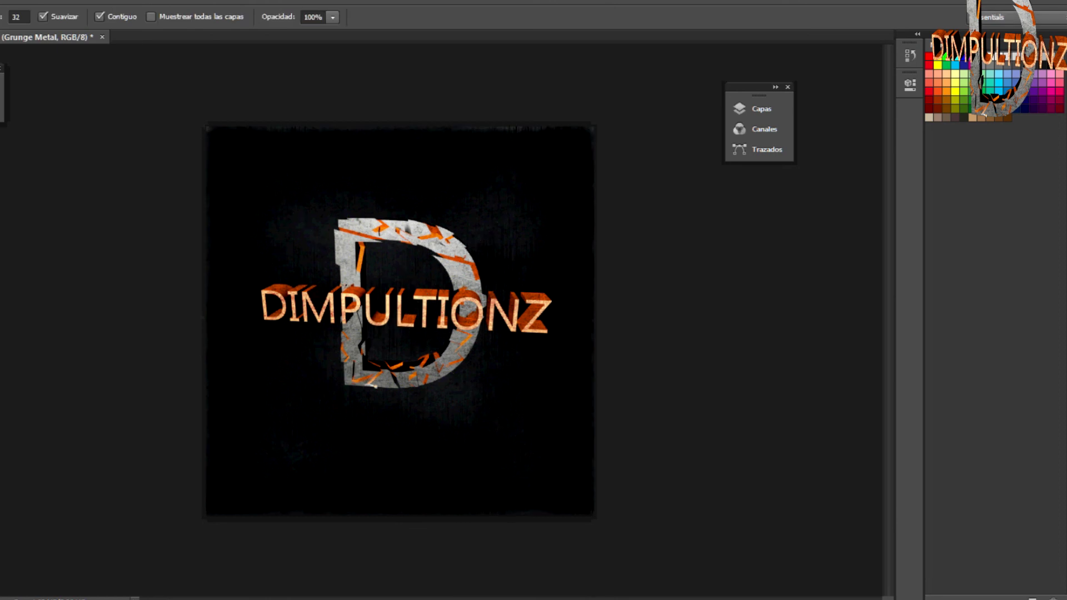
- Save the image for web as a PNG-8 with transparency, named LOGO, on the Desktop
key(alt+a)
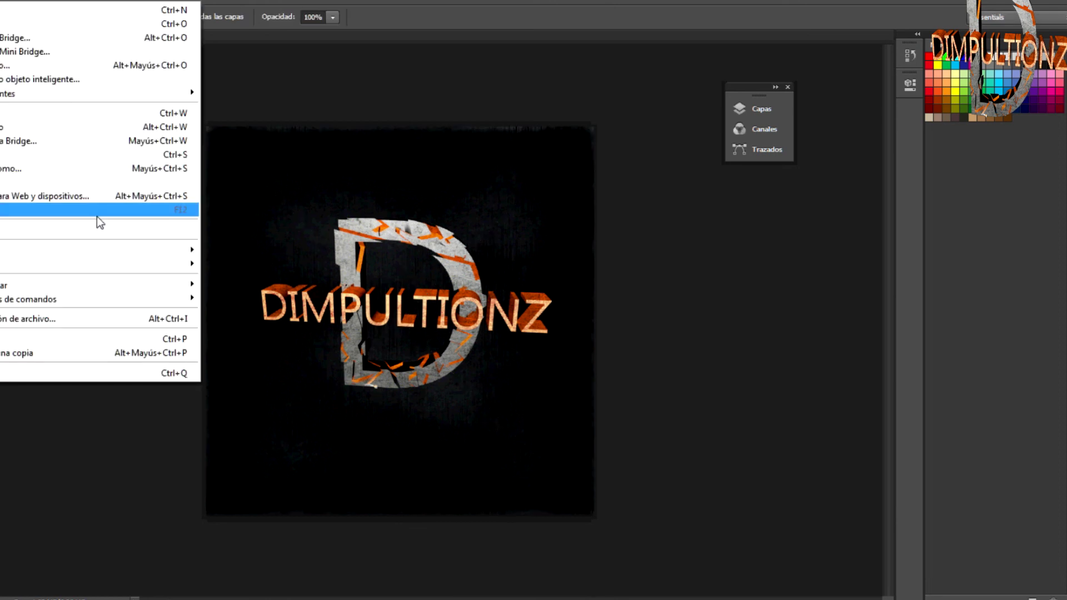
click(109, 196)
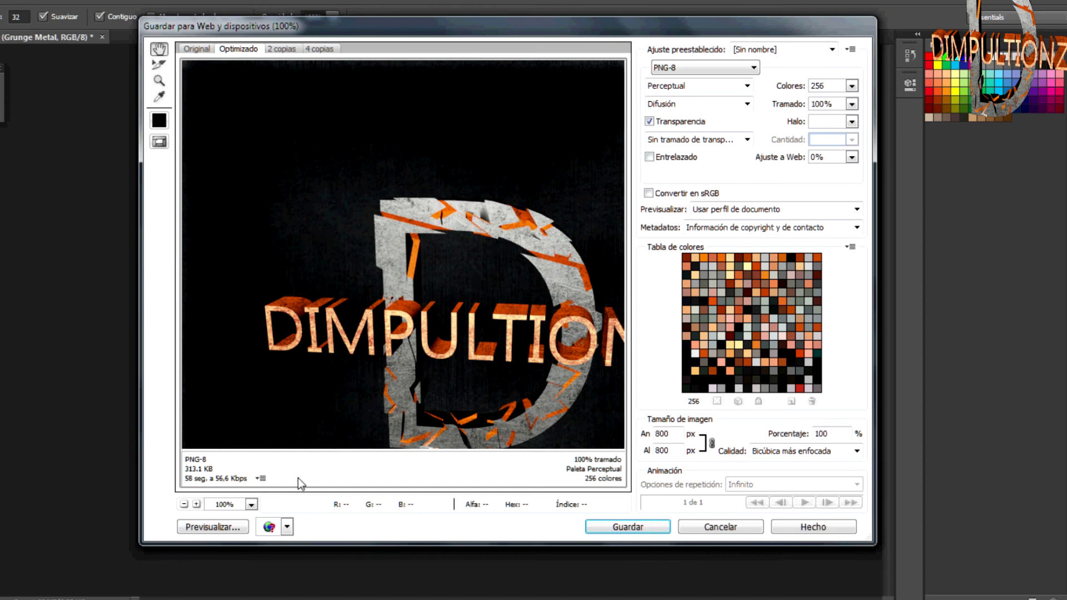
drag(507, 221, 462, 255)
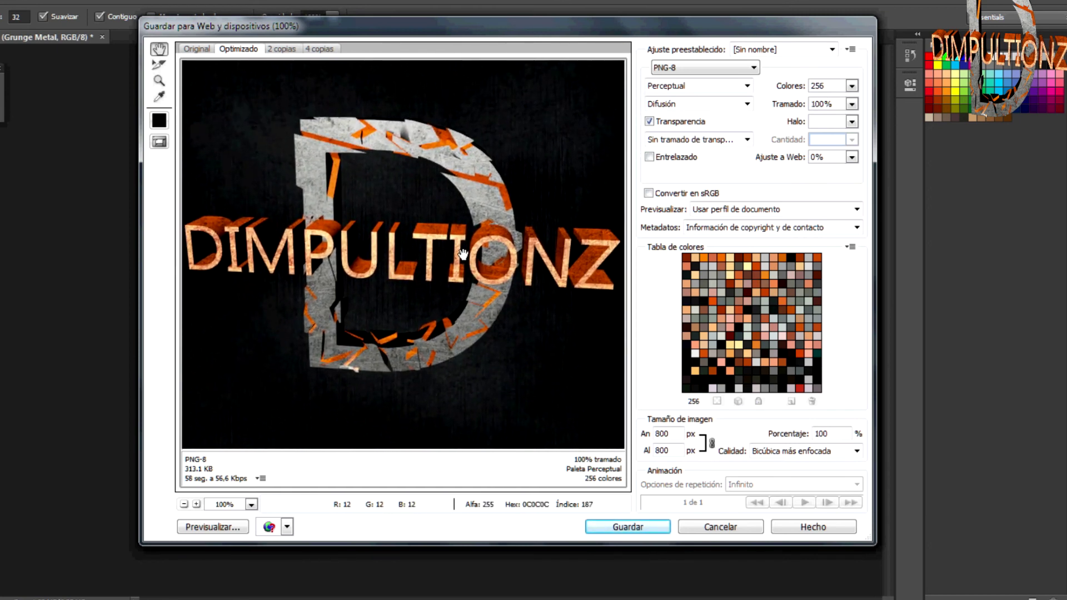
click(635, 528)
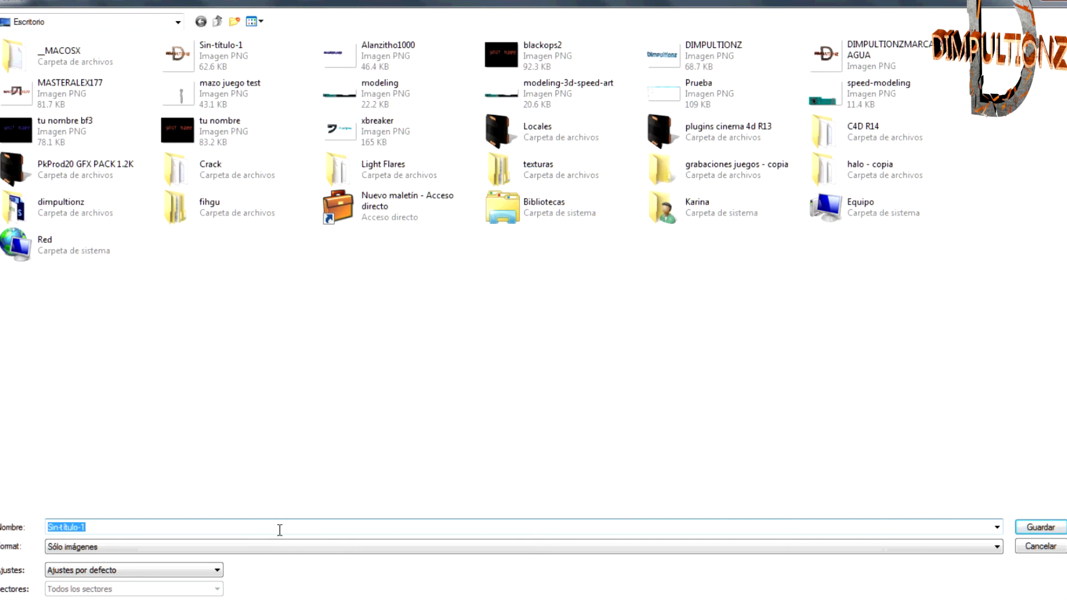
text(LO)
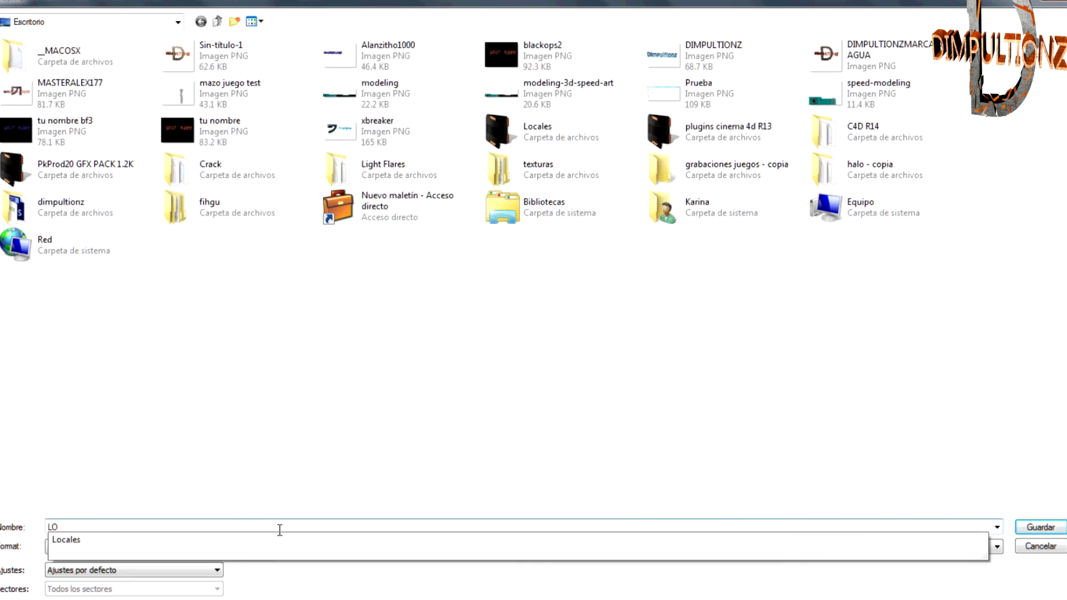
text(GO)
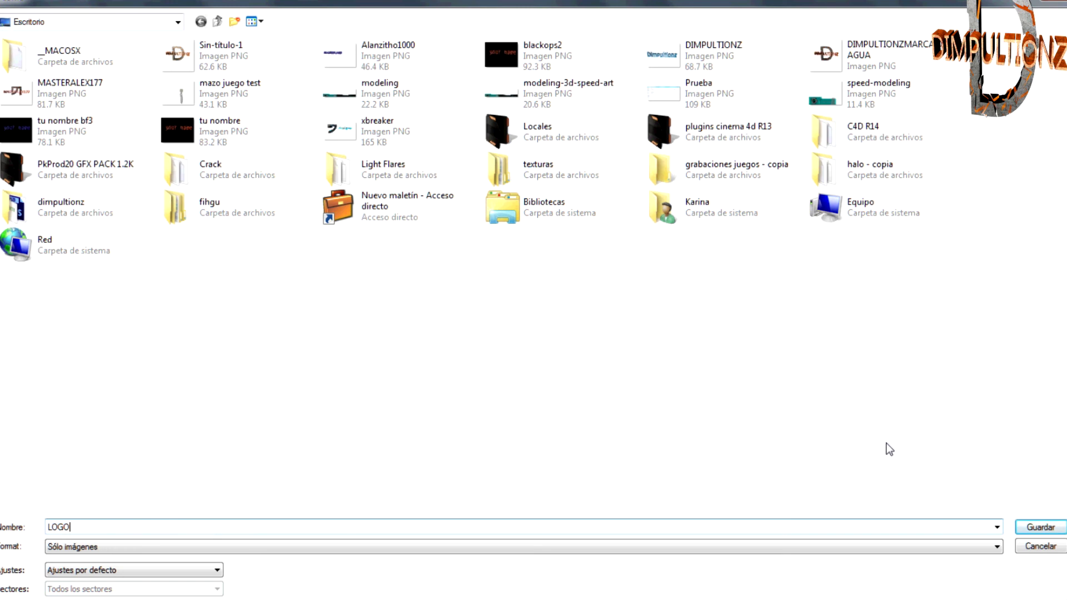
click(1035, 526)
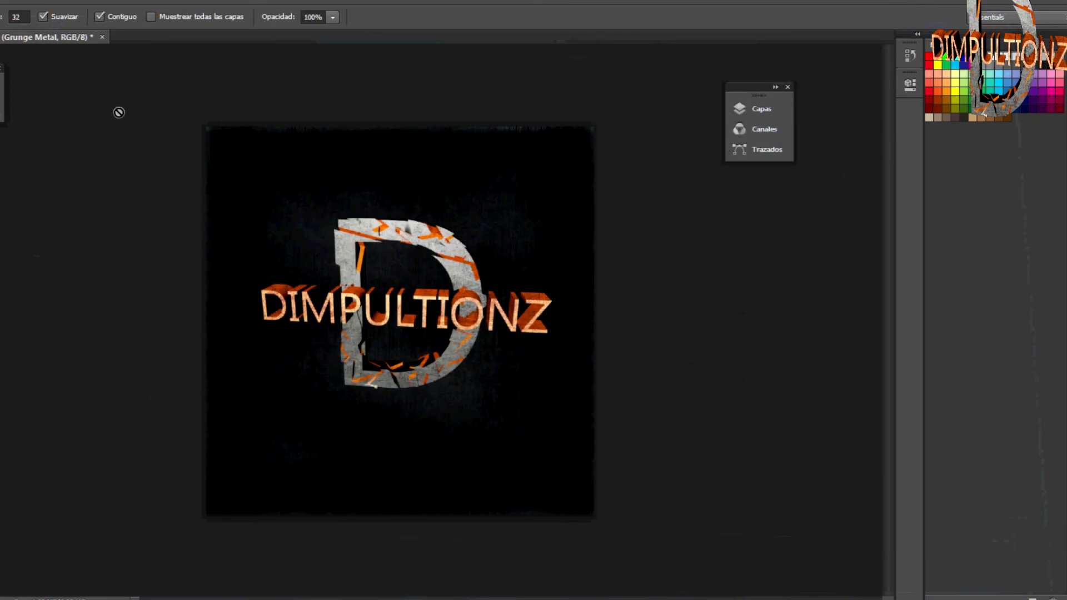
- Rasterize the Grunge Metal layer and switch to the Cinema 4D scene with the 3D logo
click(527, 307)
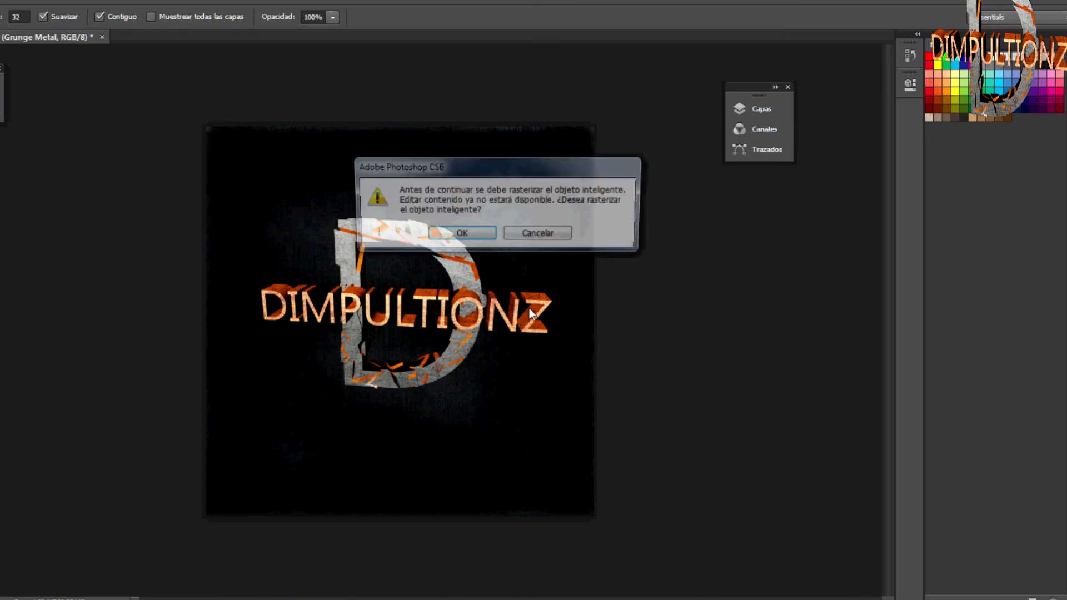
click(467, 235)
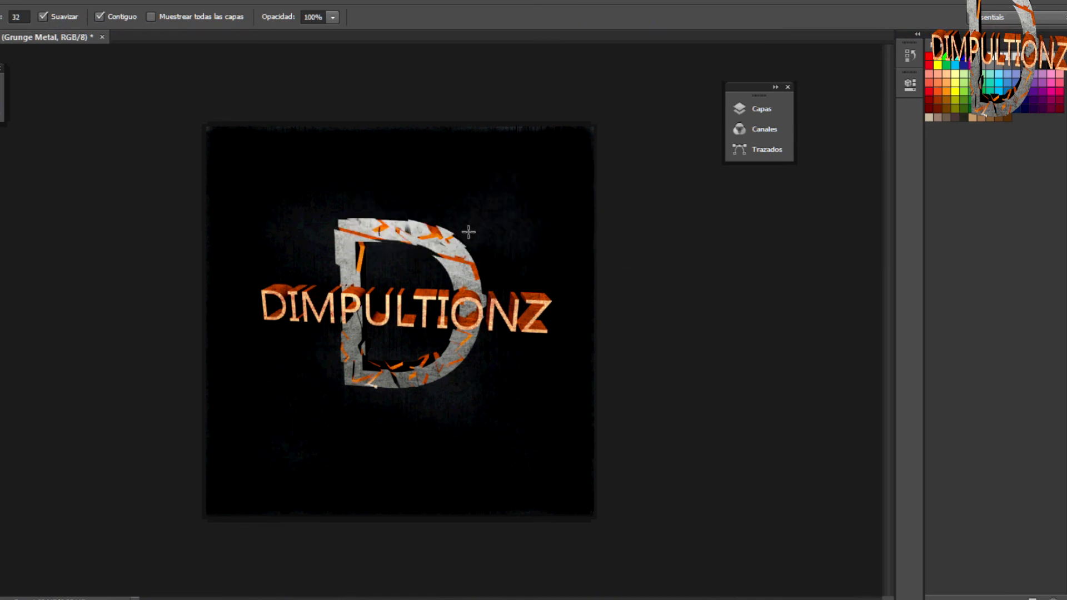
mouse_move(472, 599)
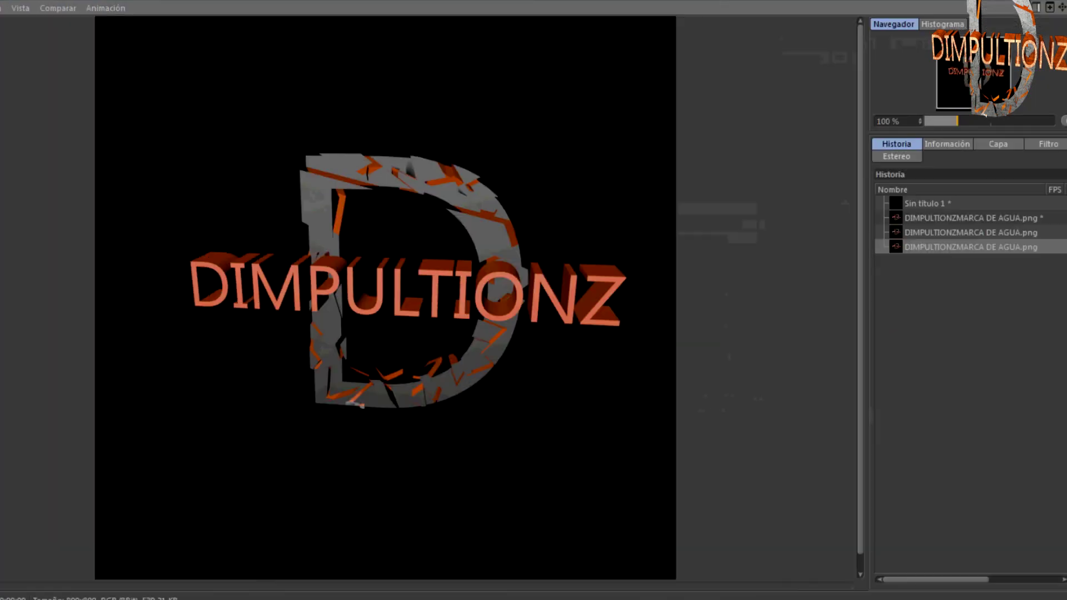
click(1008, 3)
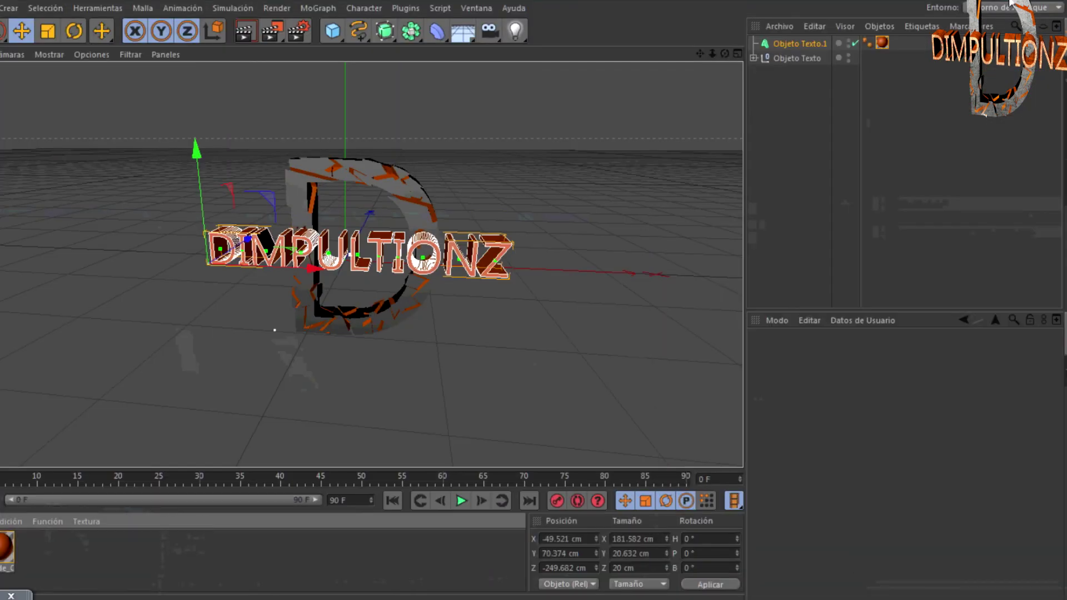